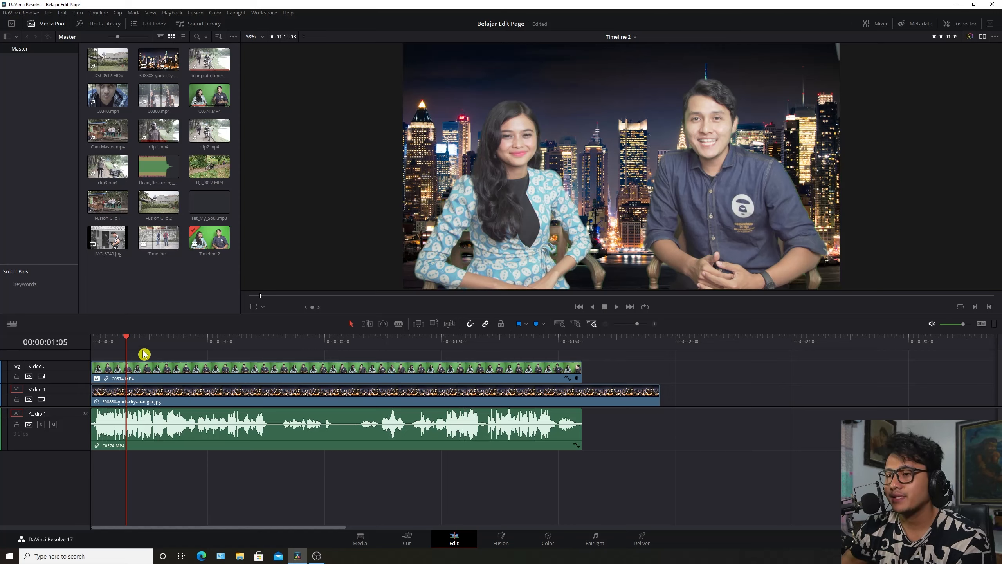
Select the C0574.MP4 clip on Video 2 and switch to the Fairlight page.
click(149, 368)
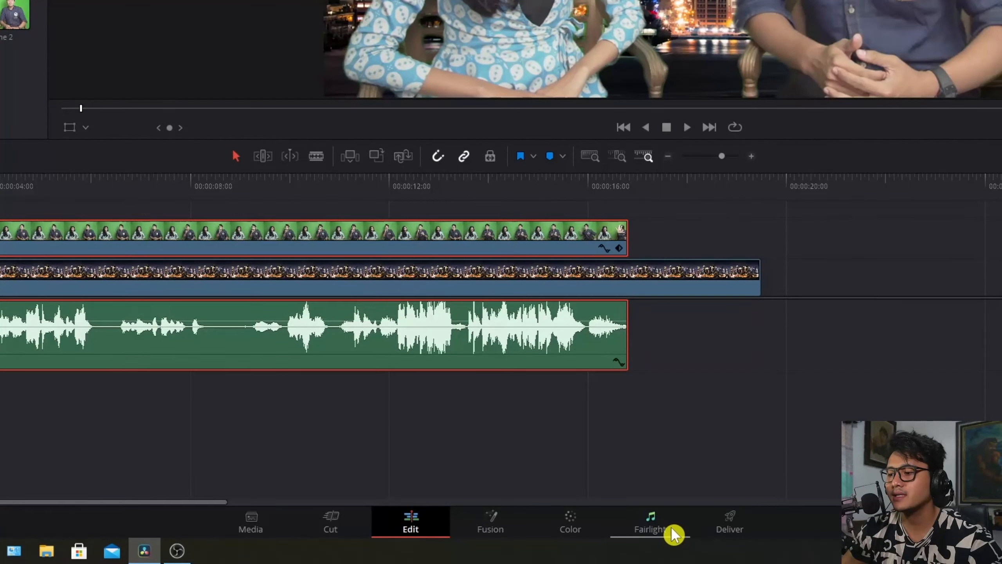
click(662, 528)
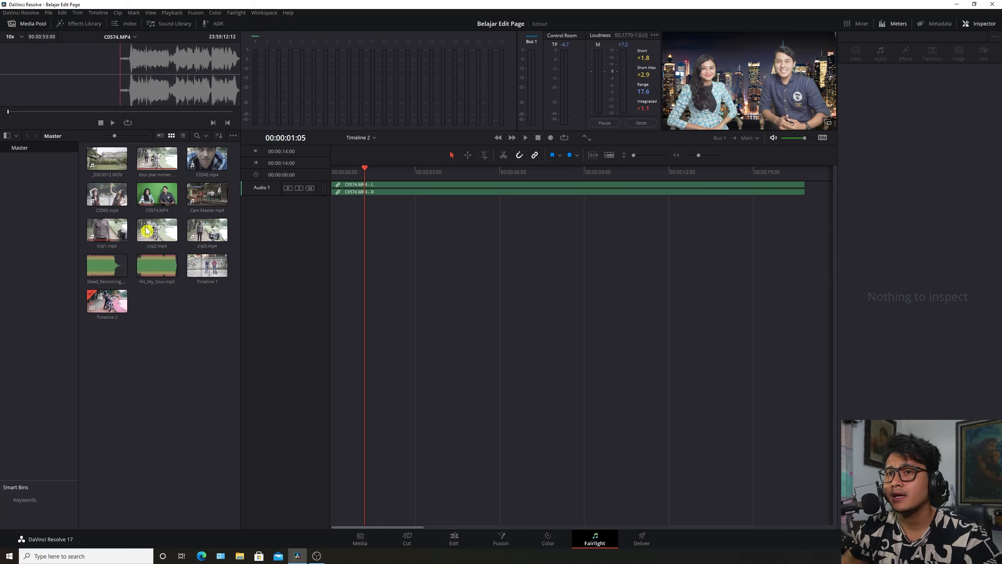
Examine the media pool, effects library, track index, sound library and ADR list, and return to the media pool.
click(38, 26)
click(38, 26)
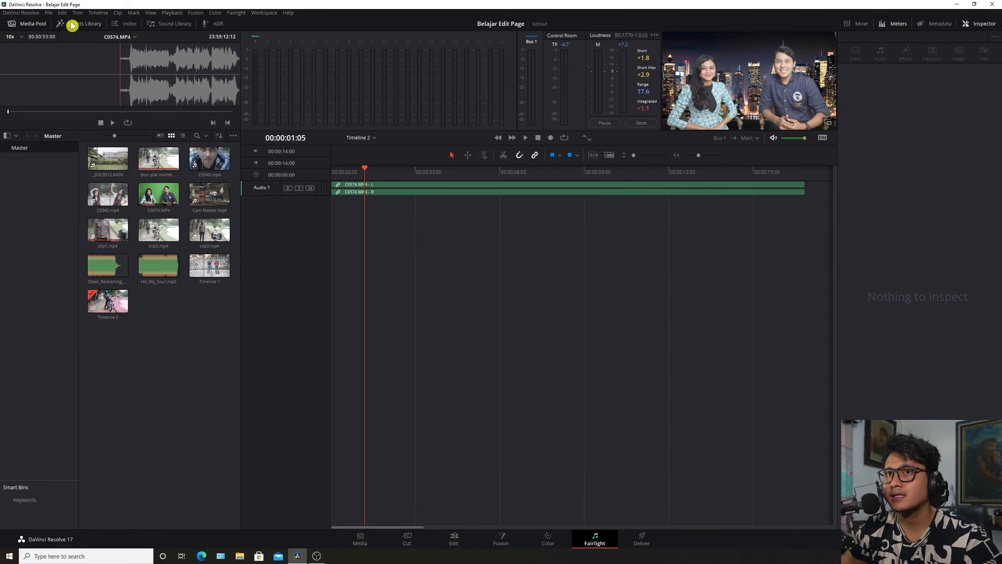
click(83, 26)
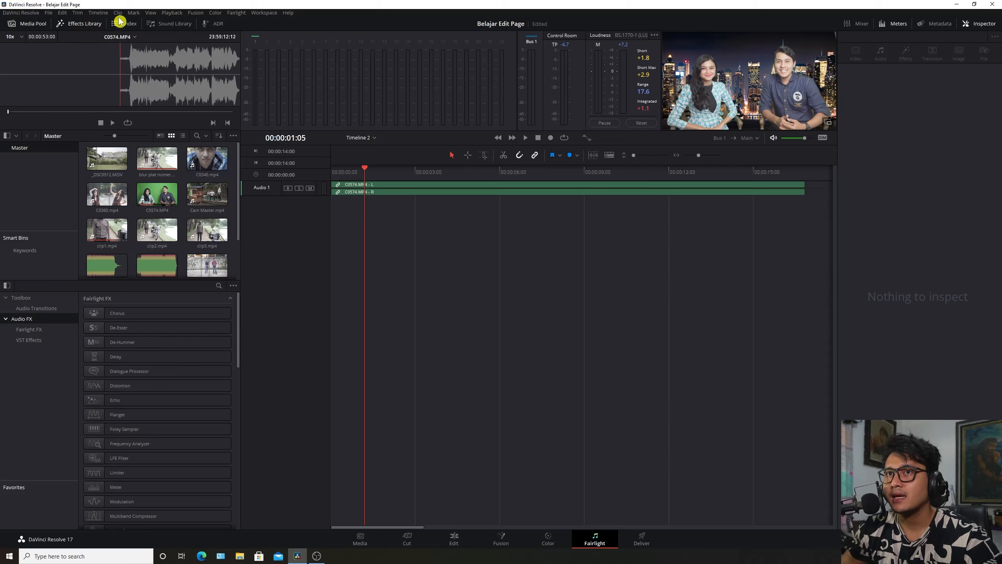
click(130, 26)
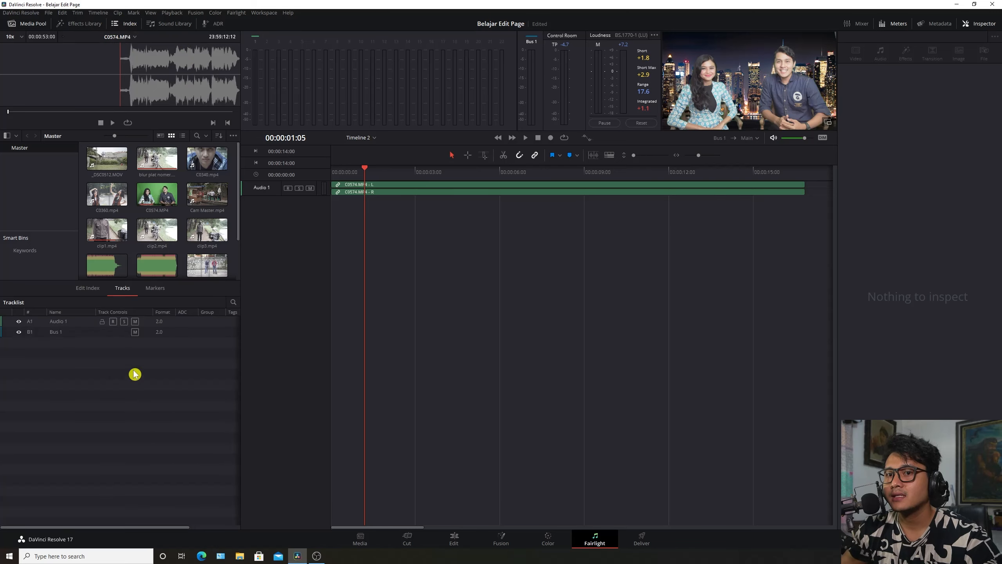
click(175, 27)
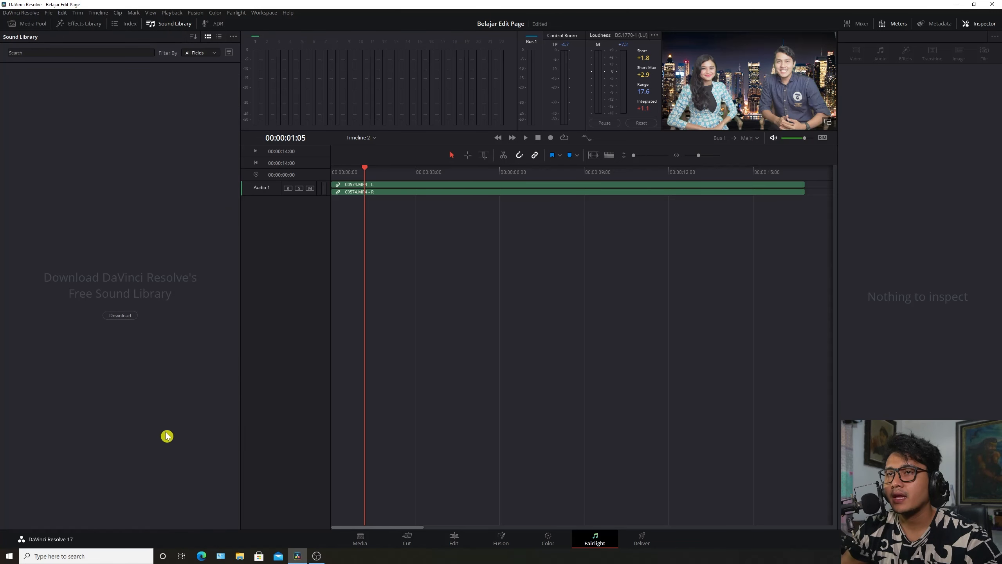
click(215, 24)
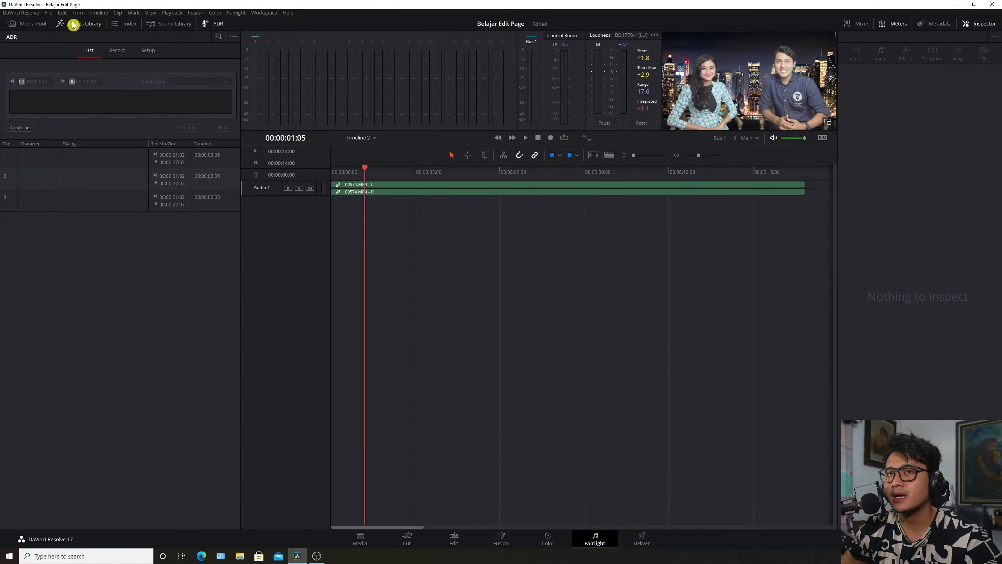
click(31, 23)
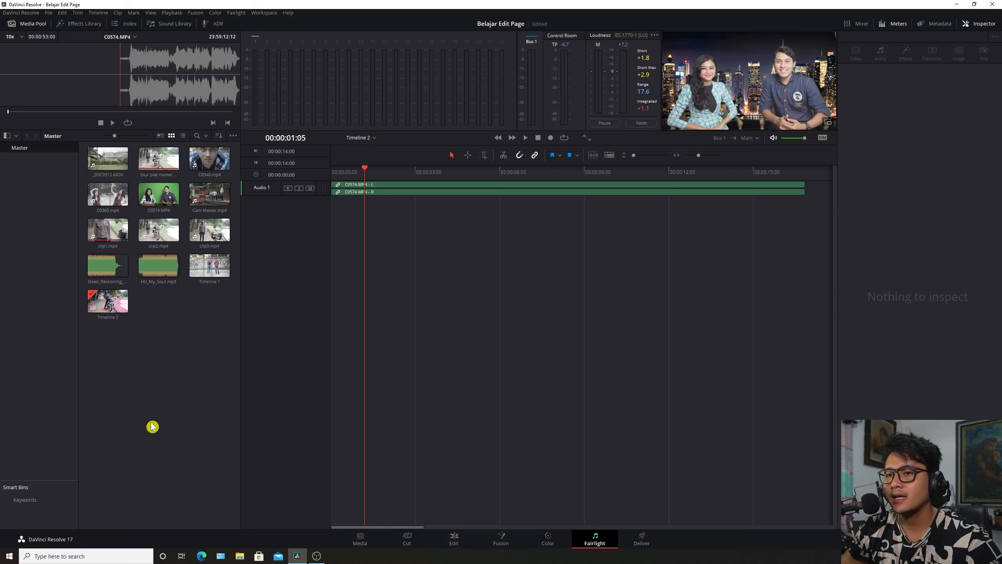
Show the mixer, and hide and restore the meters.
click(861, 26)
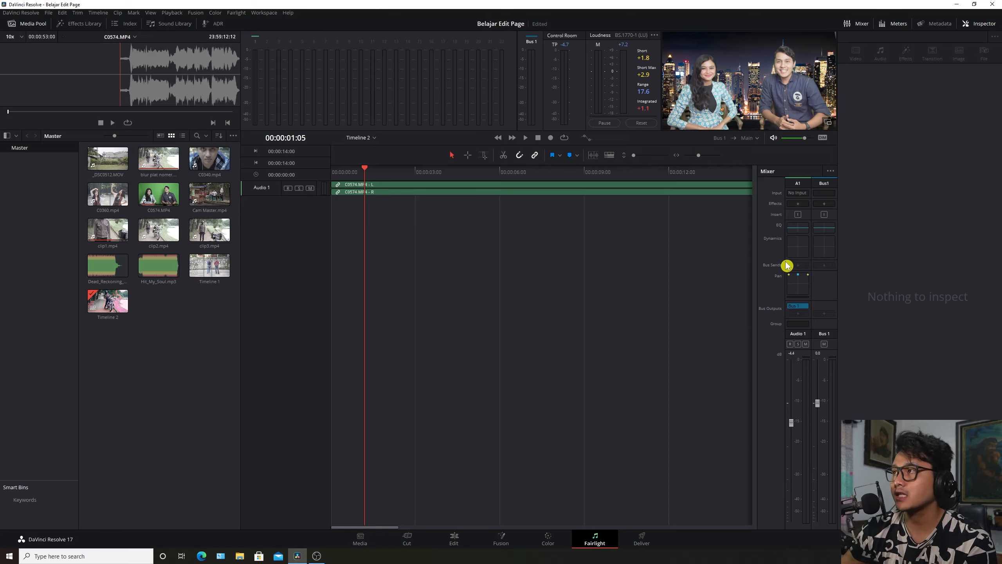
click(898, 25)
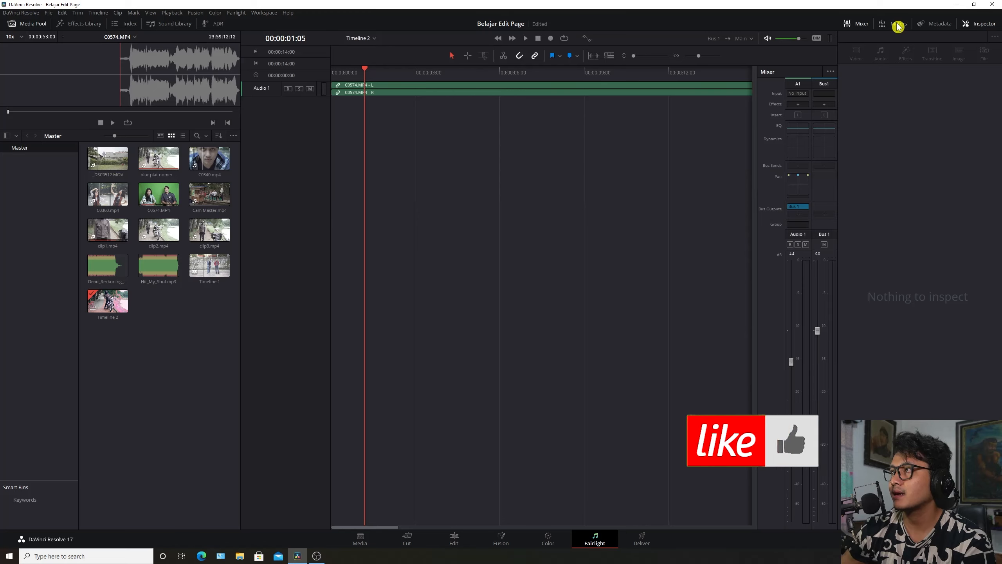
click(898, 25)
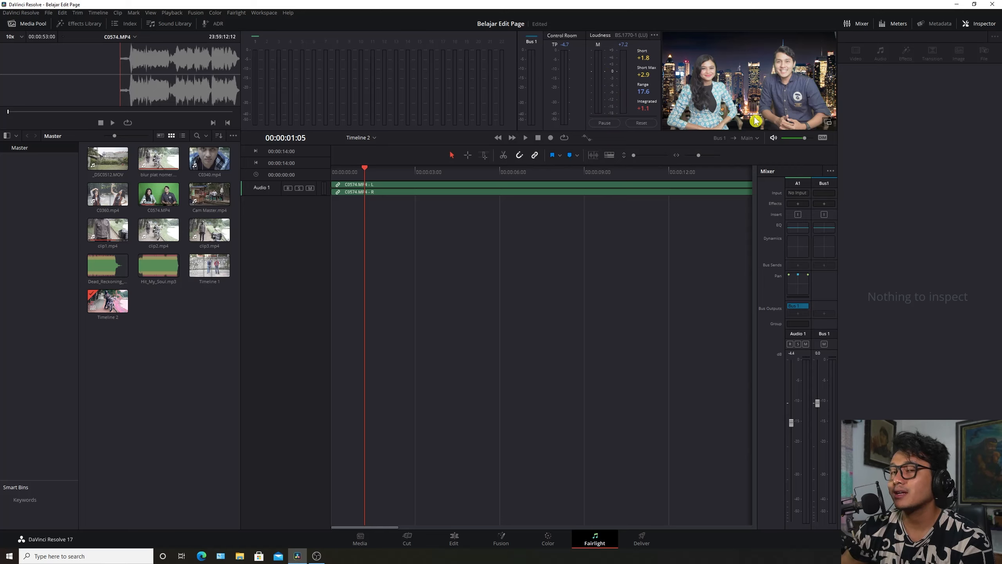
Examine the C0574.MP4 audio clip's metadata and its audio properties in the Inspector.
click(355, 193)
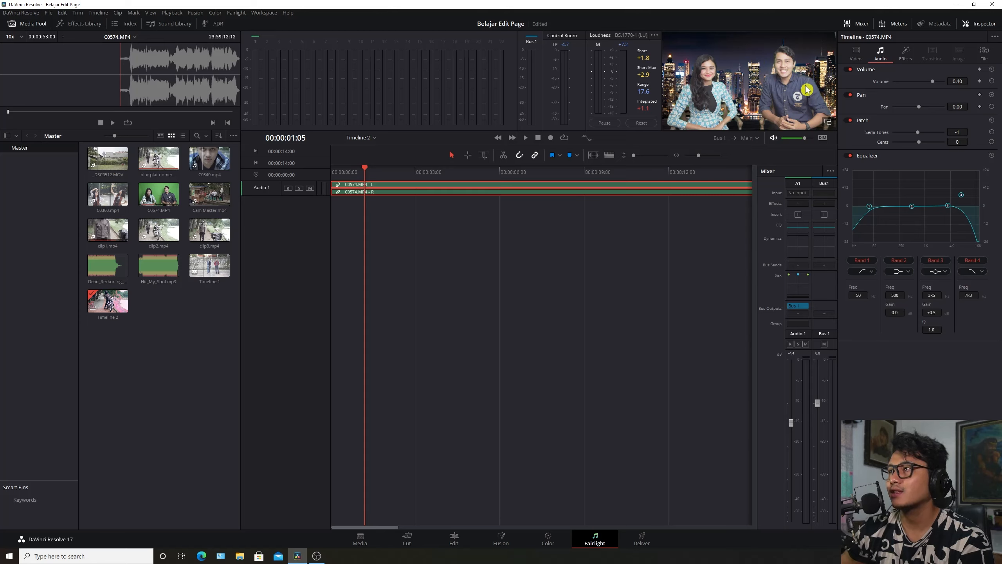
click(934, 25)
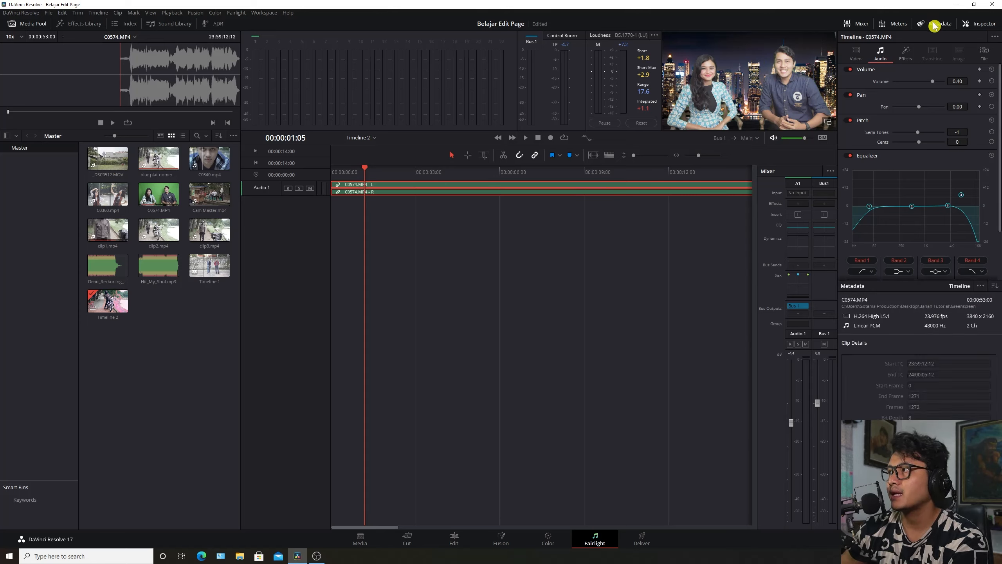
click(990, 26)
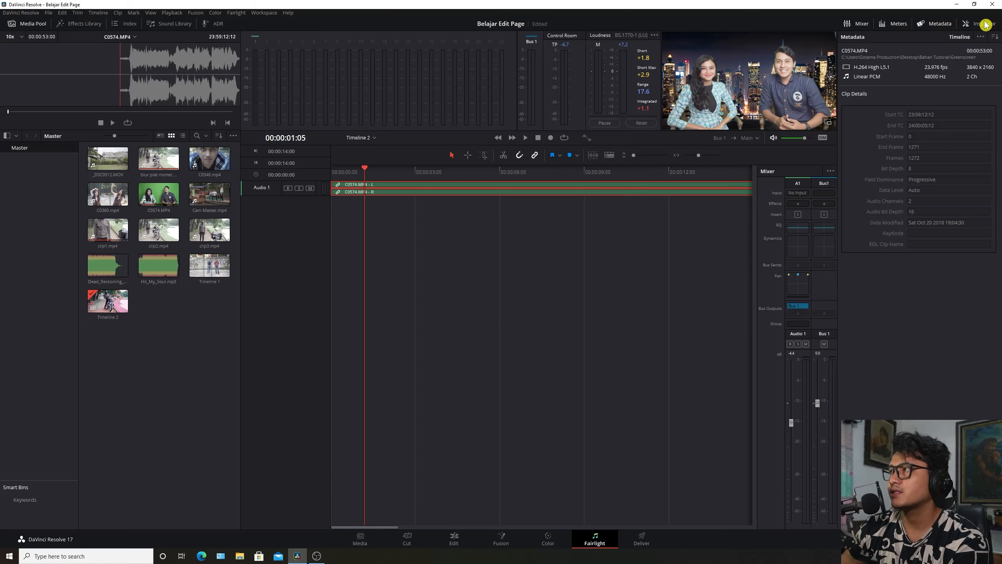
click(559, 179)
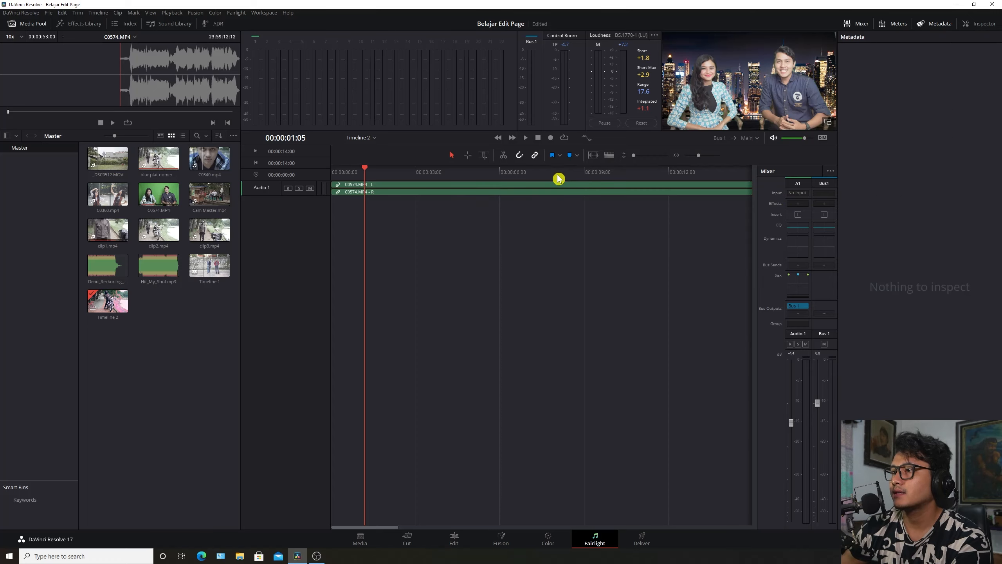
click(548, 194)
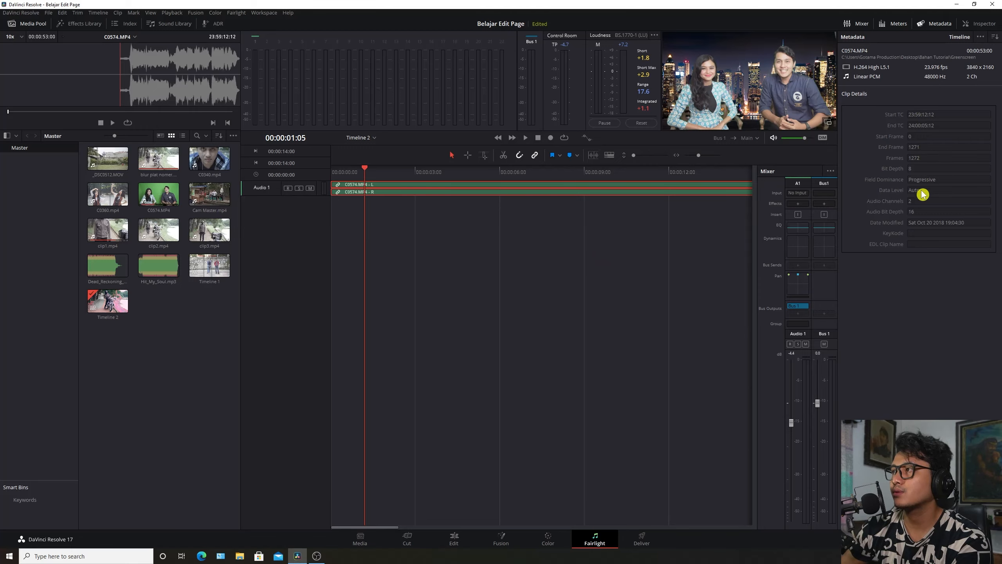
click(988, 27)
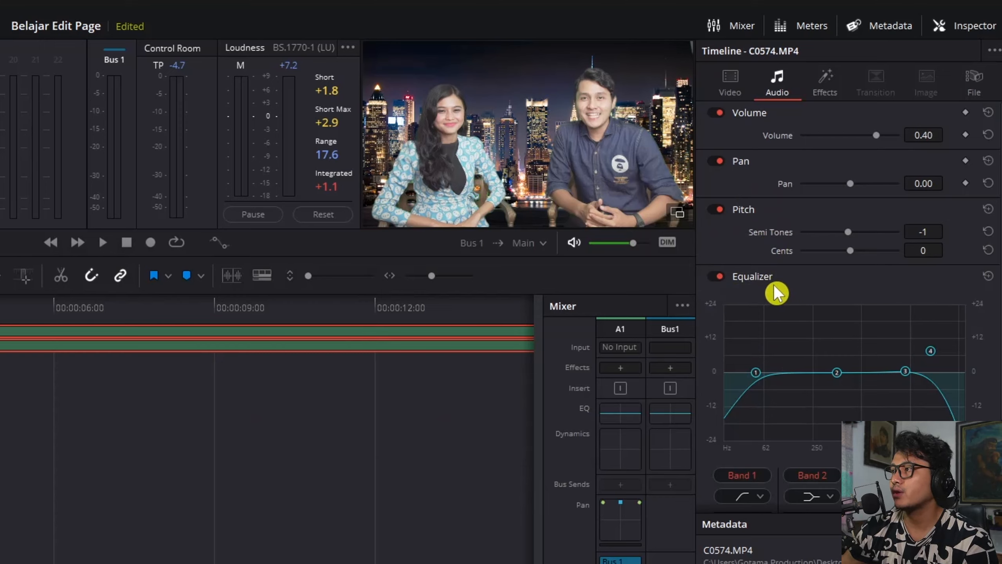
Disable the C0574.MP4 clip's equalizer and hide the metadata.
click(717, 277)
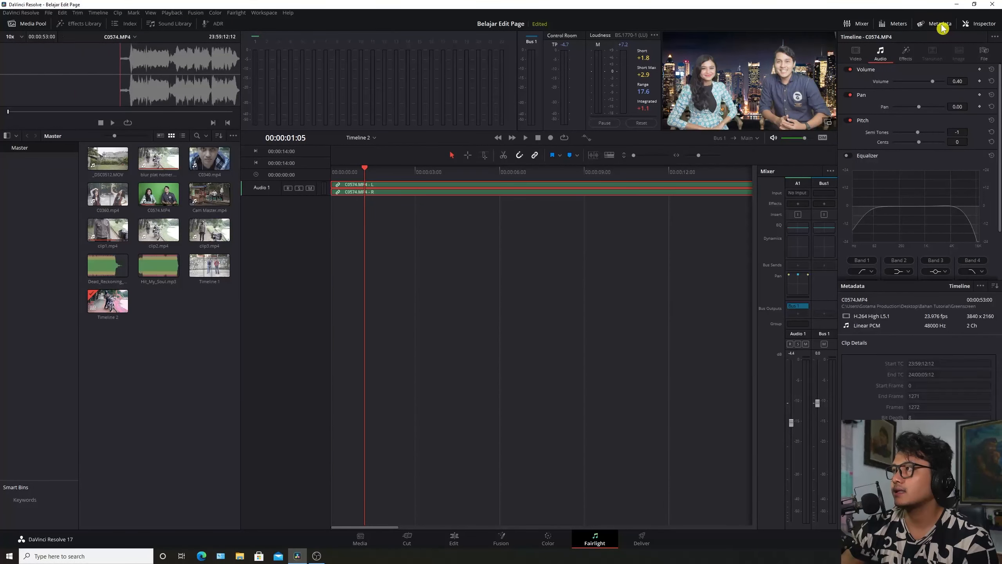
click(942, 28)
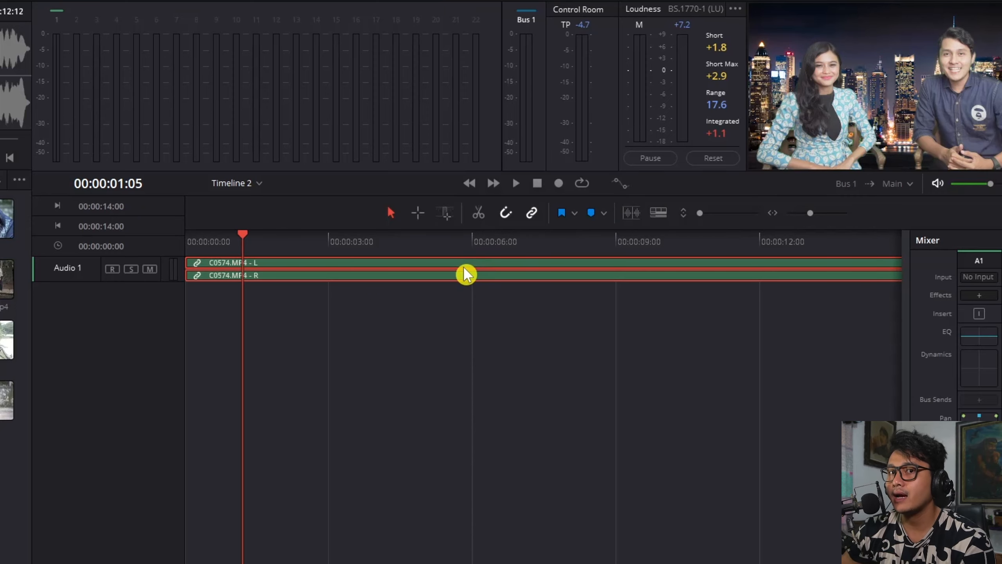
Increase the Audio 1 track height to show the left and right channel waveforms.
click(263, 305)
click(69, 273)
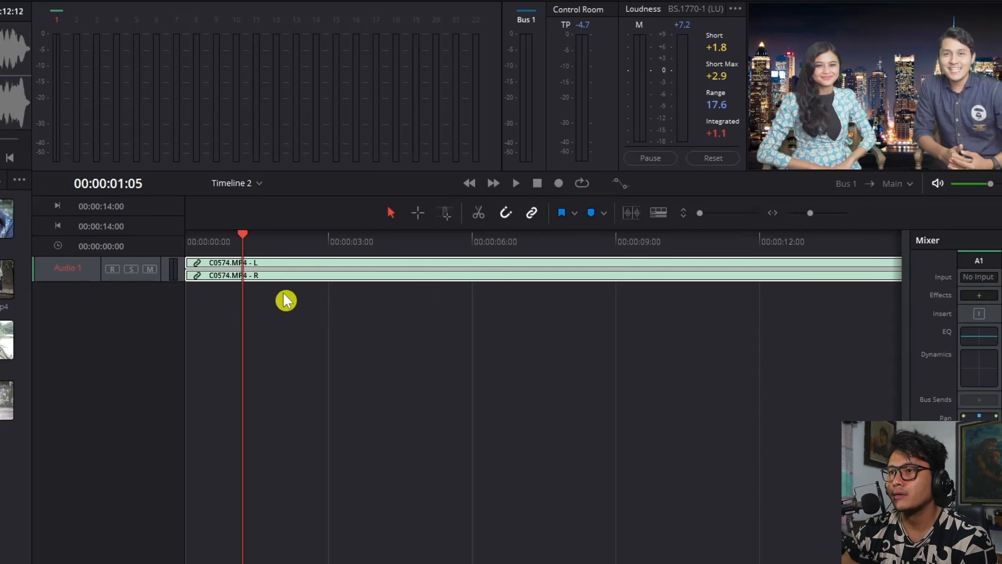
click(258, 286)
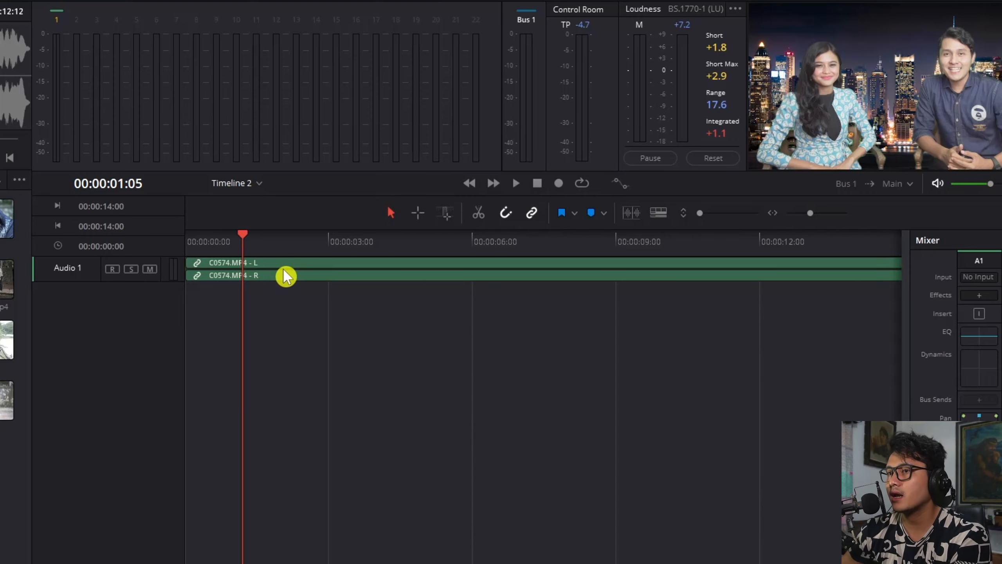
shift+scroll(286, 277, up, 1)
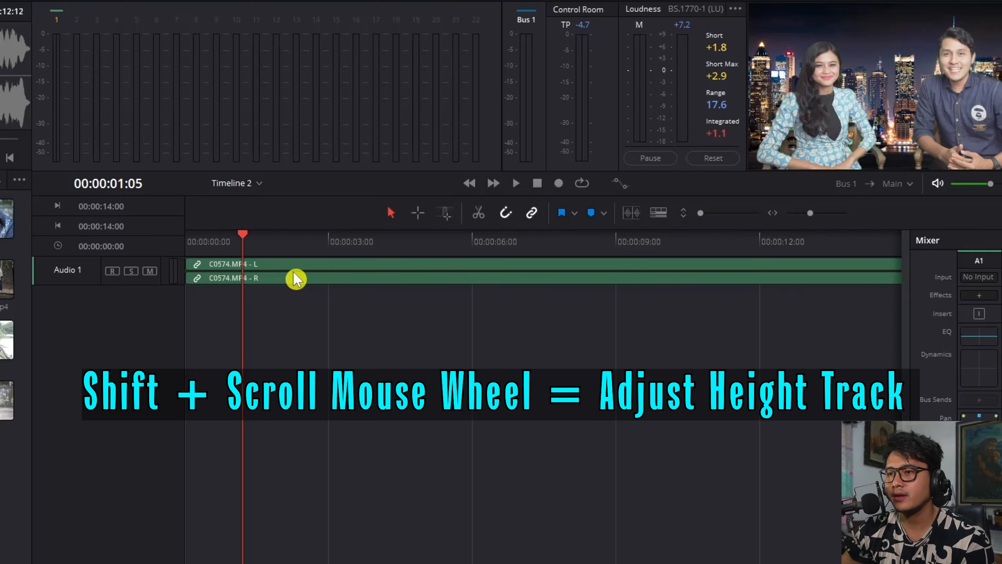
shift+scroll(296, 279, up, 5)
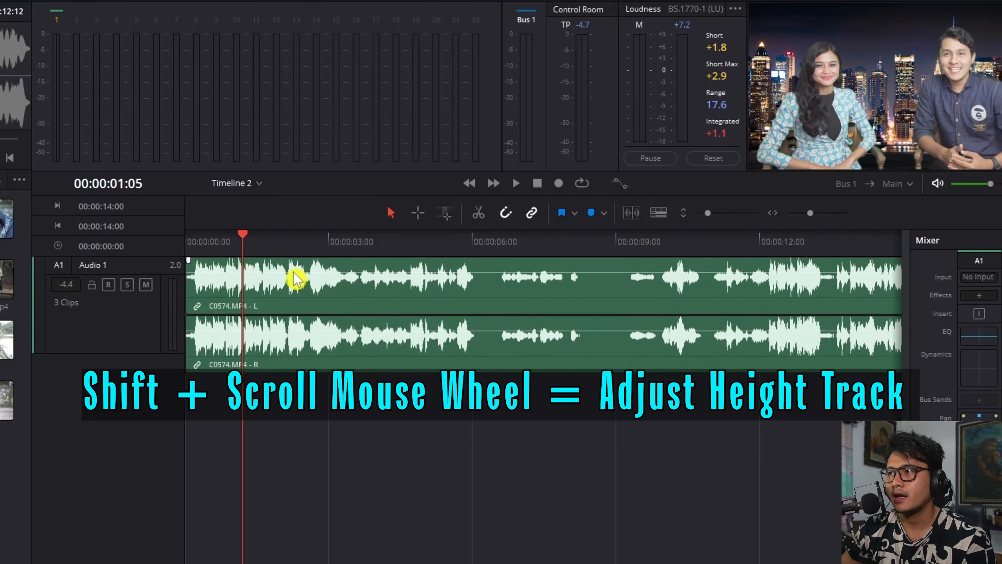
shift+scroll(434, 279, down, 3)
drag(709, 220, 717, 222)
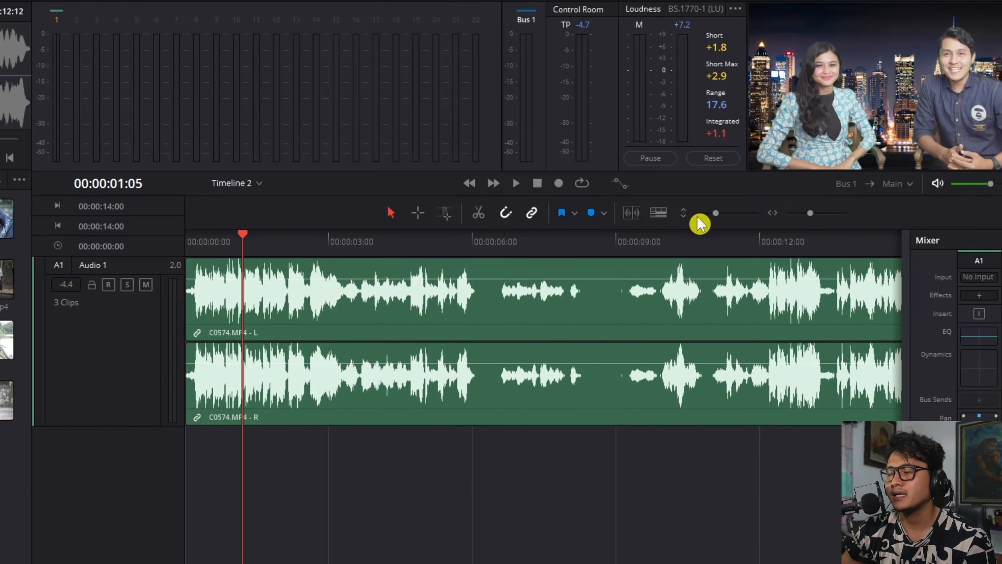
Play the timeline from its start and stop playback about three seconds in.
drag(244, 233, 179, 251)
key(space)
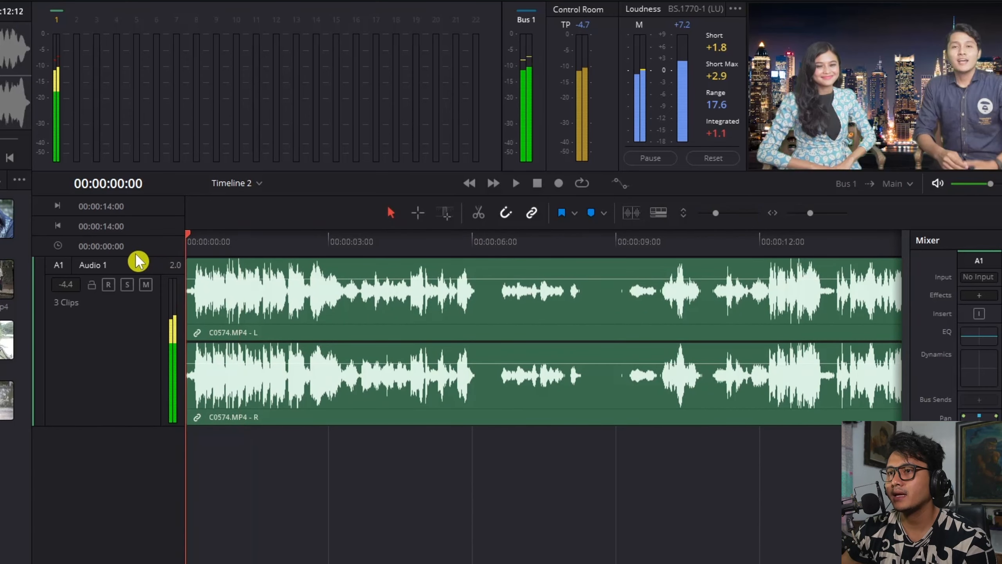
click(516, 184)
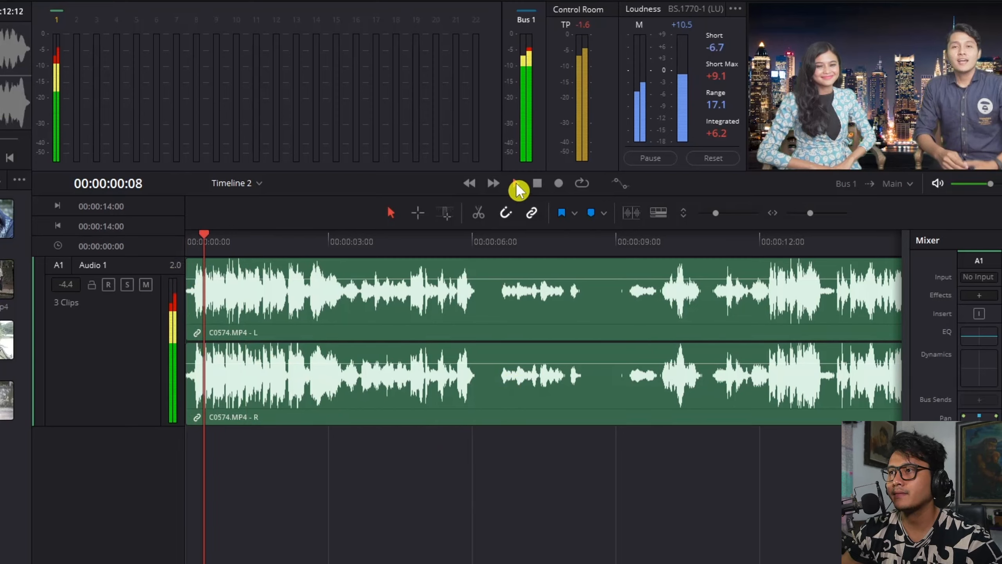
click(538, 184)
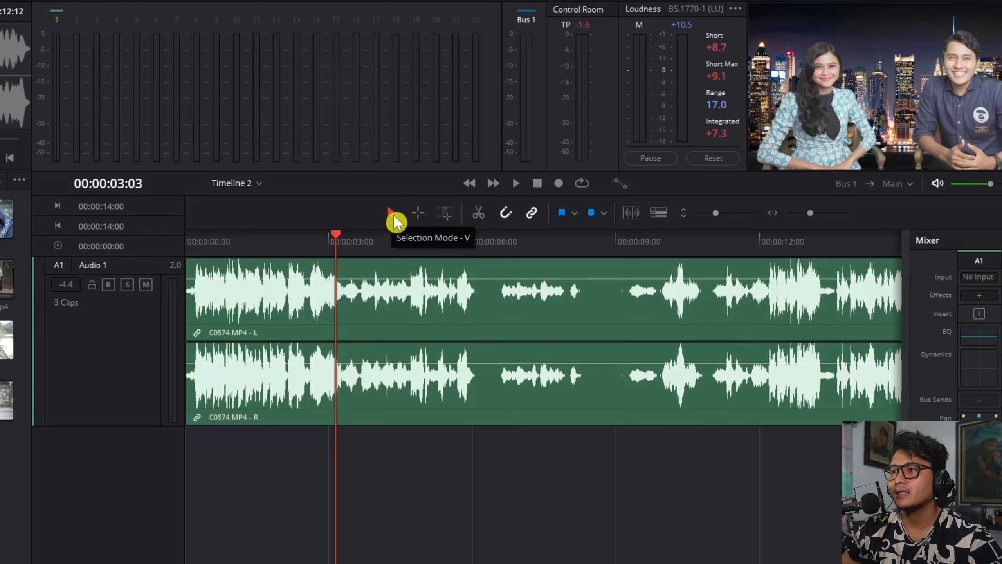
Zoom the timeline horizontally so the whole C0574.MP4 clip fits in view, and deselect the clip.
click(431, 313)
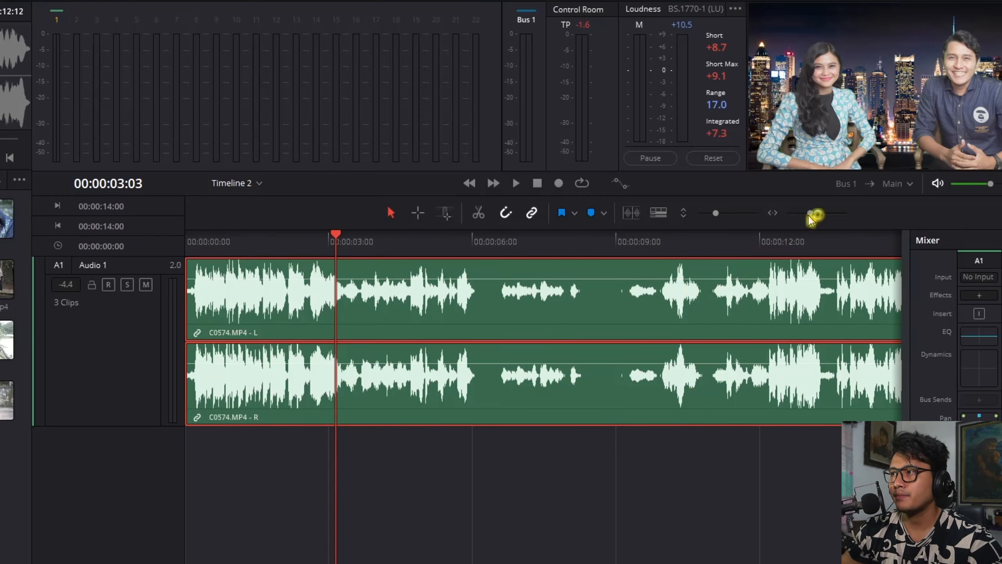
drag(811, 213, 809, 216)
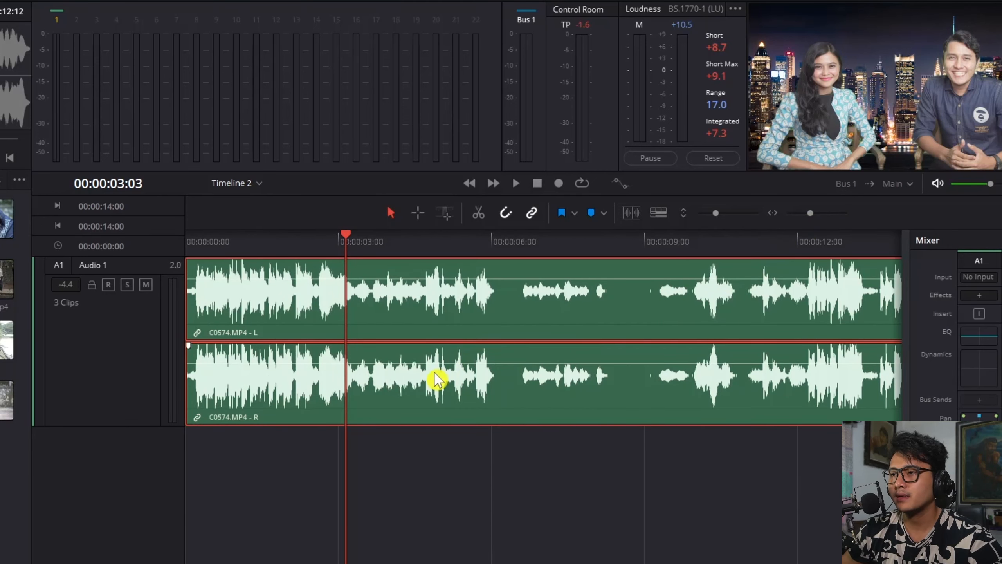
scroll(420, 380, down, 3)
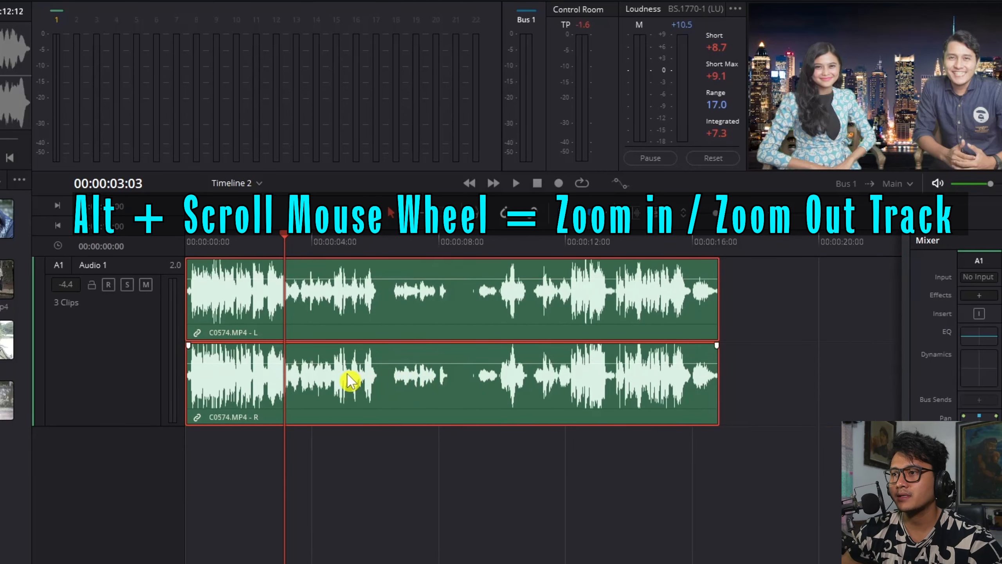
scroll(347, 381, up, 2)
scroll(384, 390, up, 2)
scroll(384, 392, down, 3)
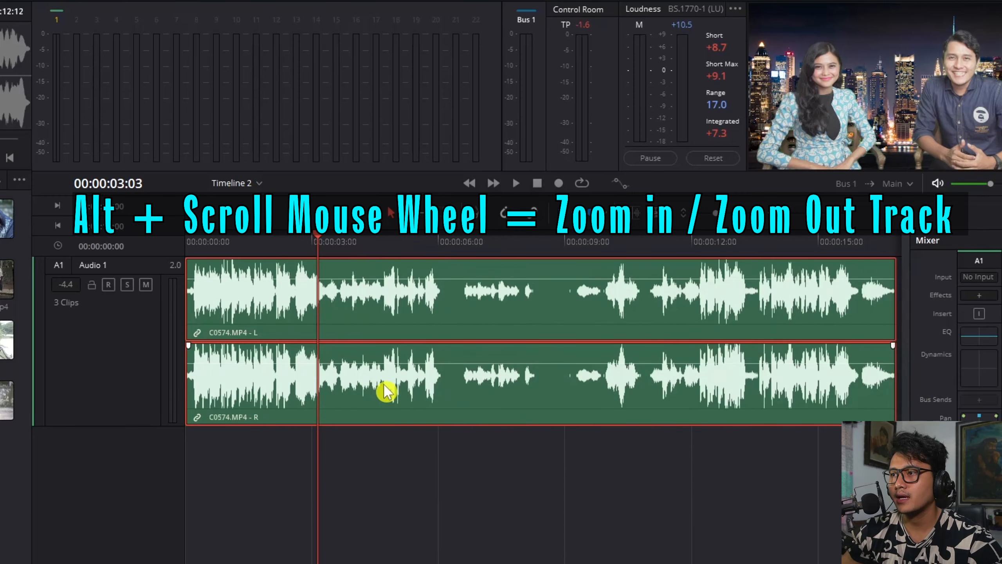
scroll(385, 391, down, 1)
click(459, 491)
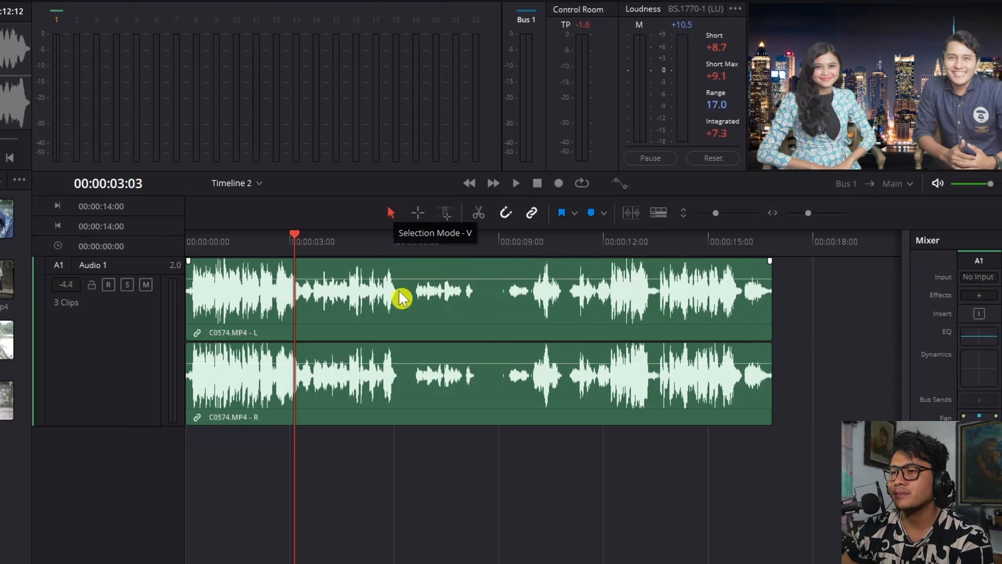
Try to move the C0574.MP4 audio clip to start at the playhead, and undo the move.
drag(321, 295, 421, 314)
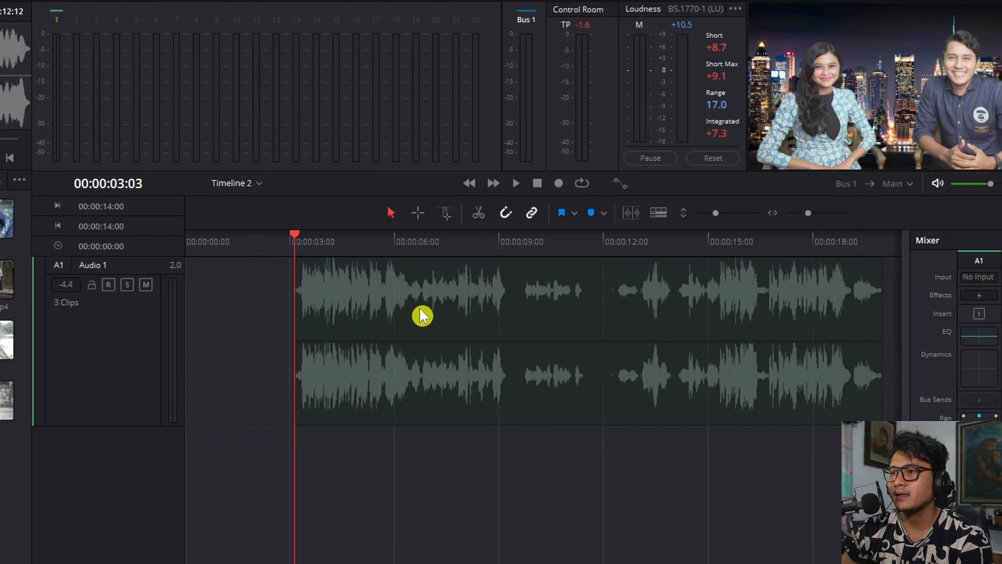
key(ctrl+z)
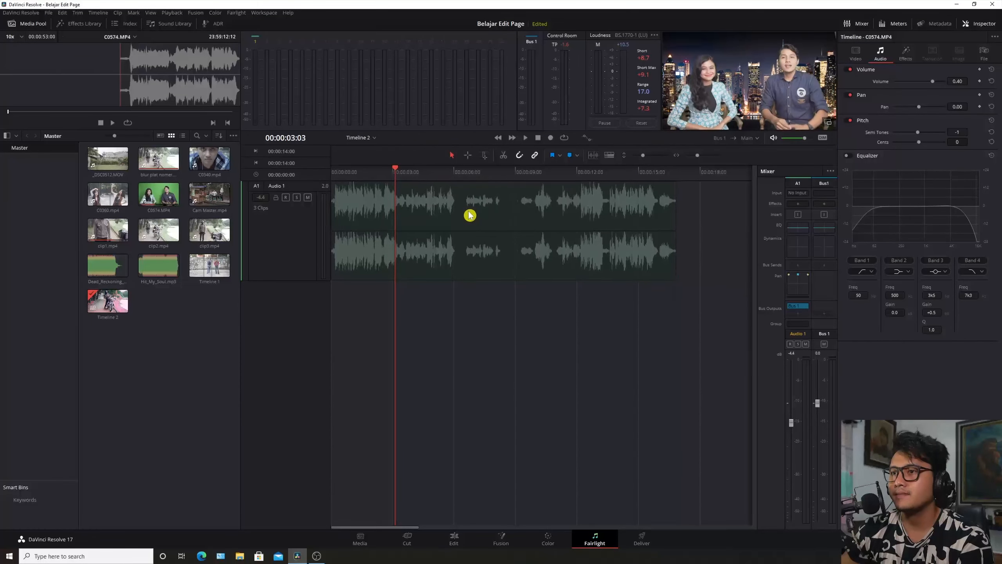
click(470, 216)
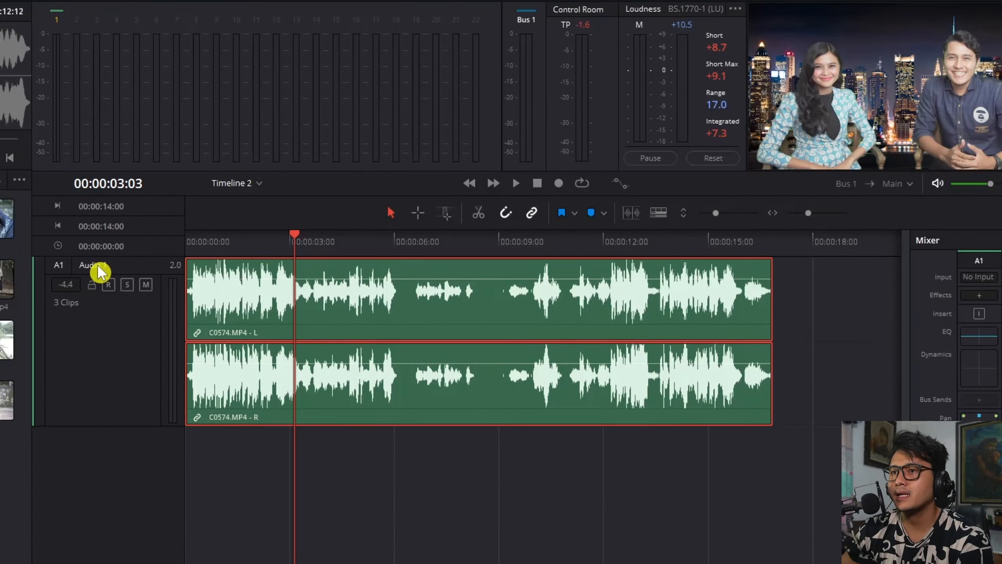
Rename the Audio 1 track as Dialog.
double_click(98, 266)
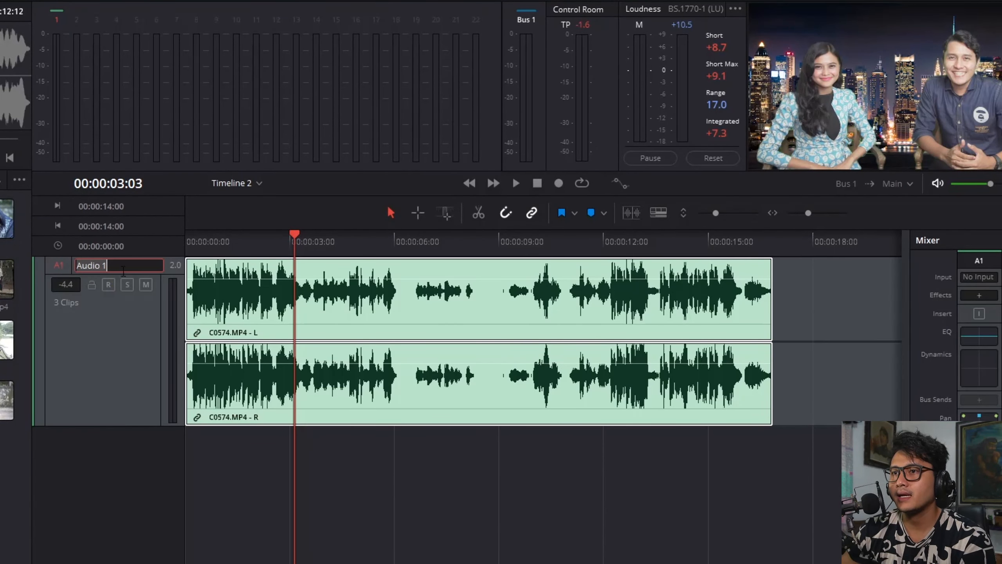
key(ctrl+a)
text(Di)
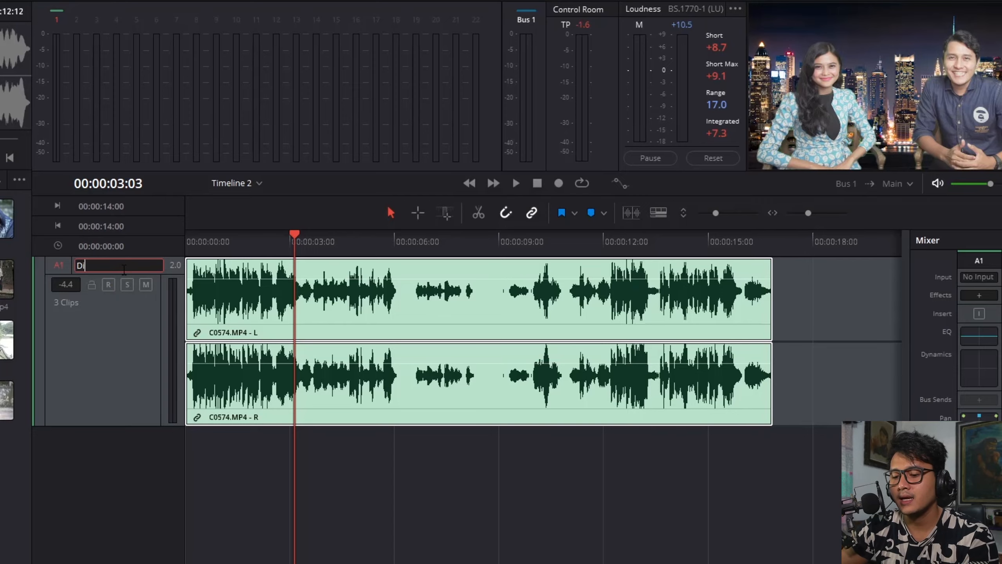
text(alog)
click(151, 267)
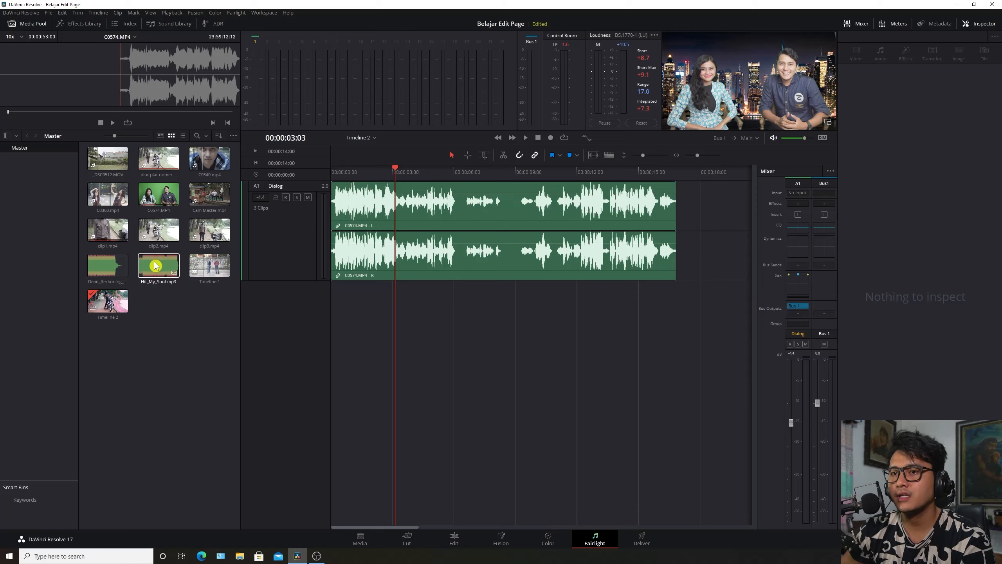
Try placing Hit_My_Soul.mp3 at the timeline start on a new track below Dialog, and undo the placement.
drag(157, 269, 332, 329)
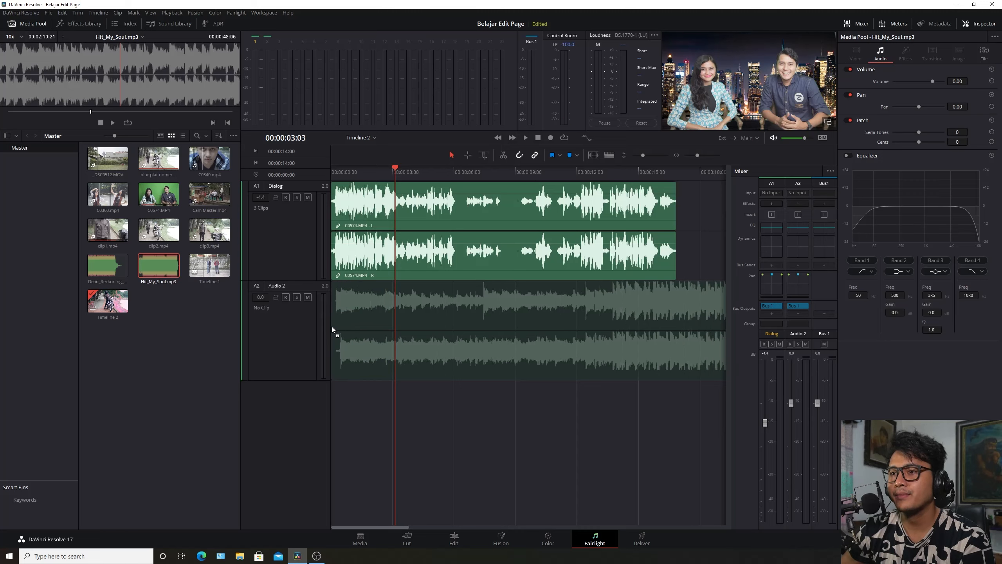
drag(398, 370, 397, 368)
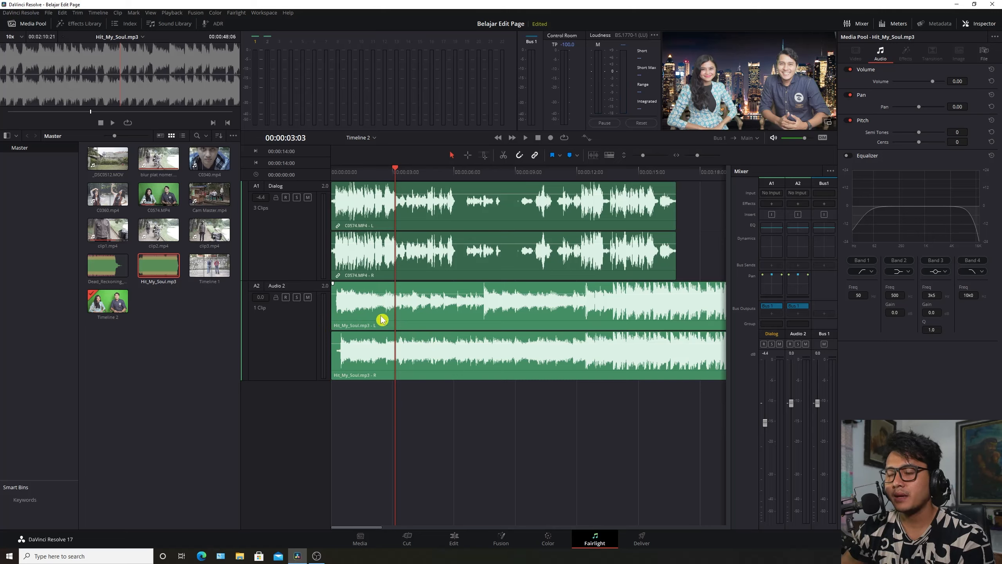
key(ctrl+z)
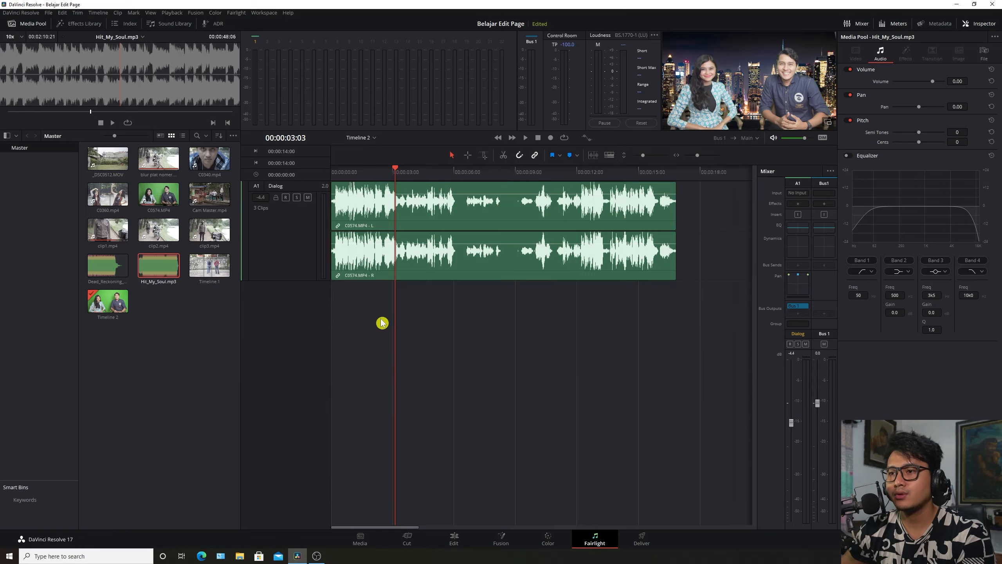
Add a mono audio track below Dialog and place Hit_My_Soul.mp3 on it at the start of the timeline.
right_click(284, 324)
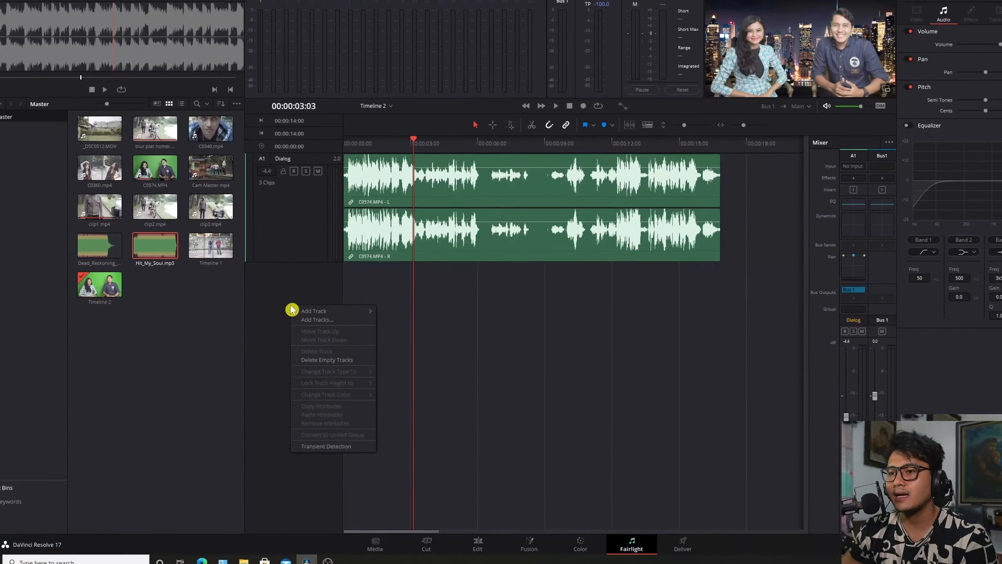
mouse_move(306, 327)
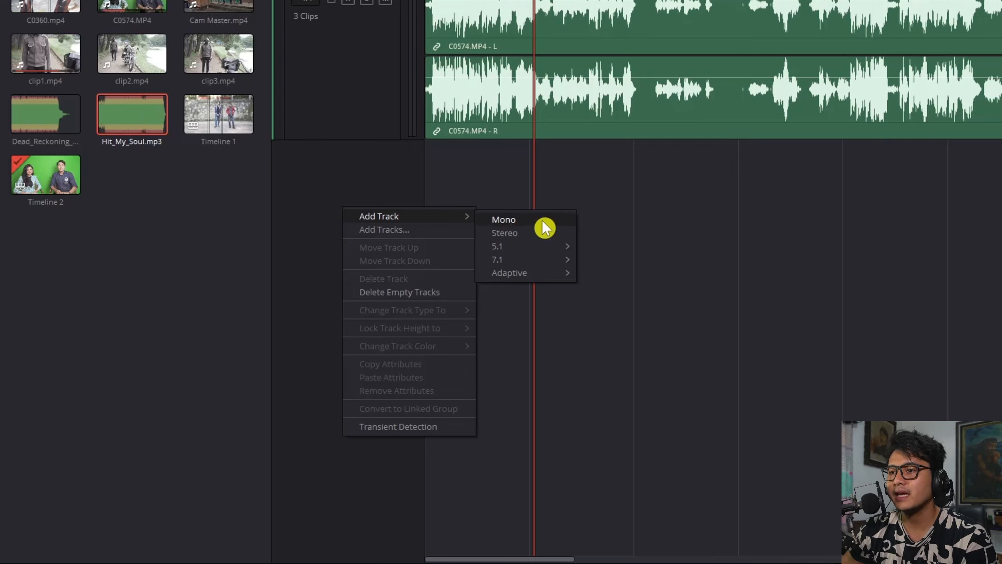
click(543, 228)
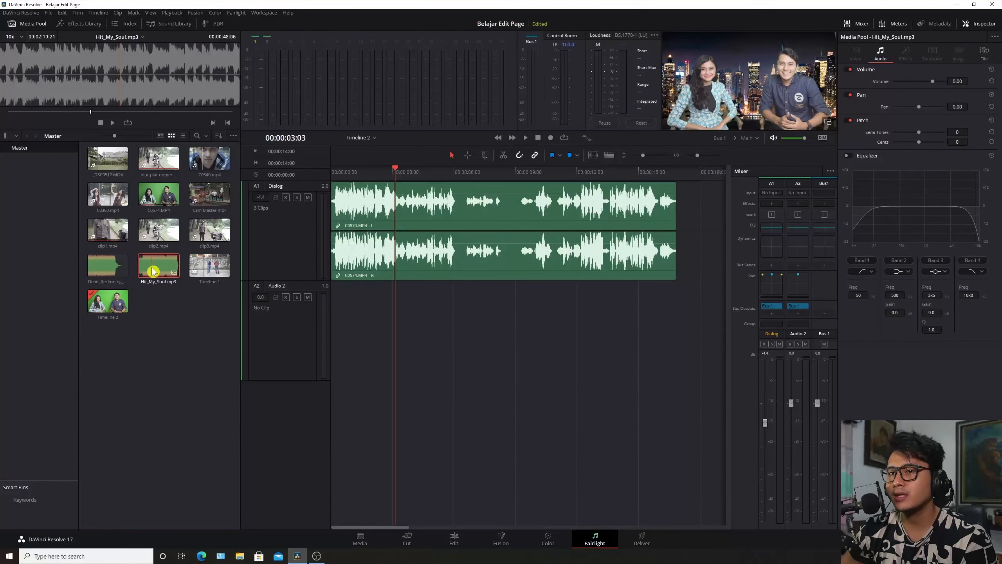
drag(153, 270, 335, 338)
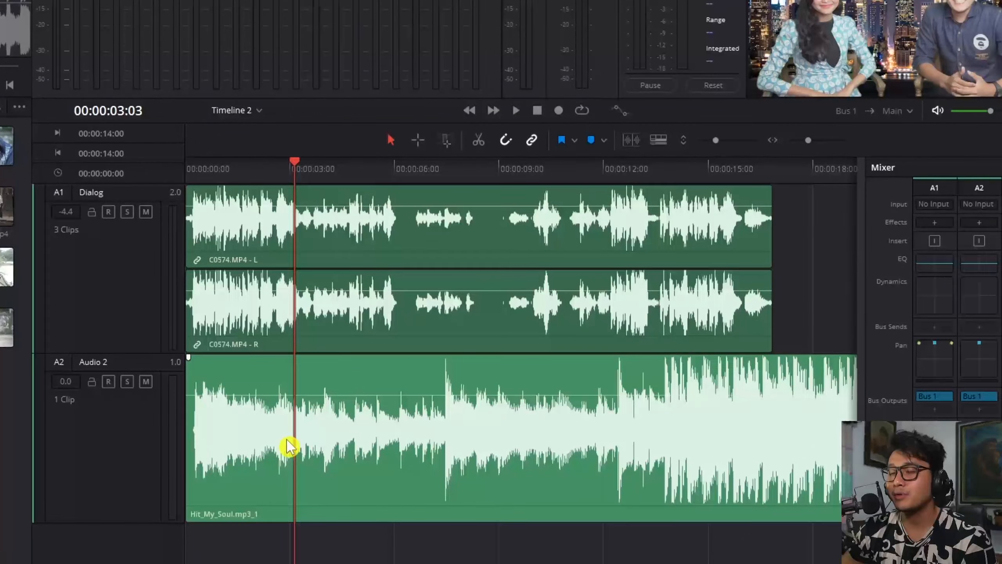
Remove the mono Hit_My_Soul.mp3 clip and replace its track with a stereo Audio 2 track holding the song from the timeline start.
click(381, 303)
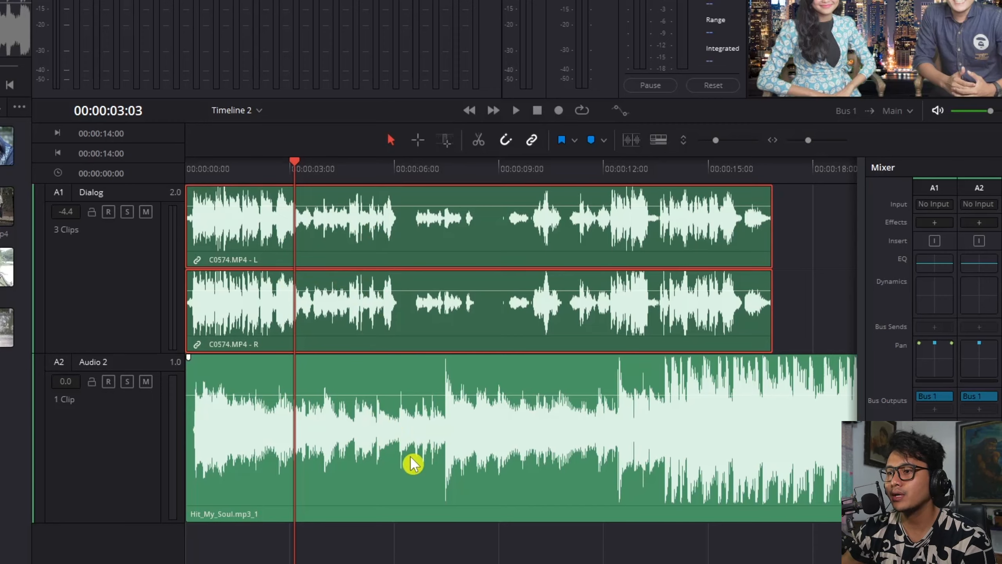
click(448, 463)
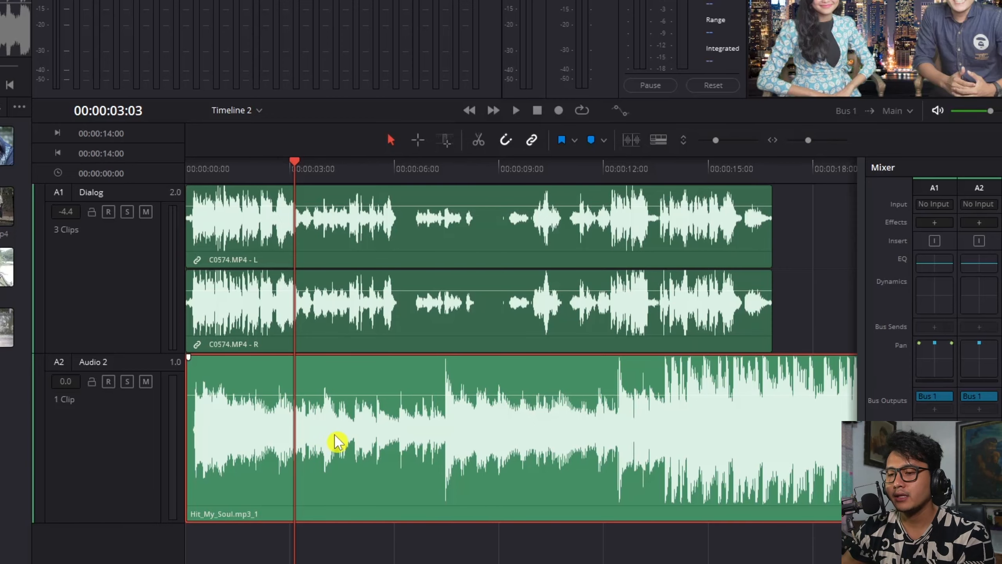
key(Delete)
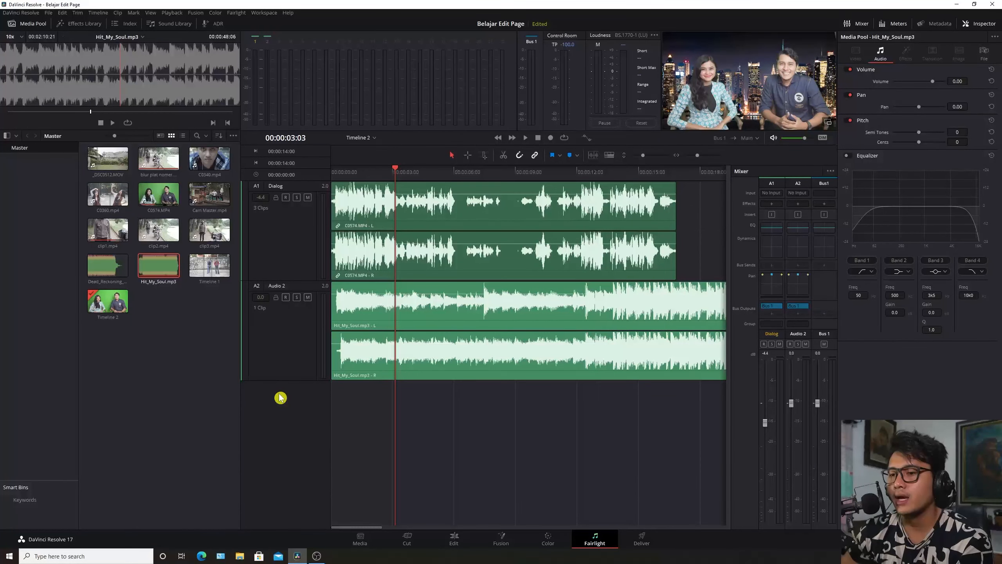
Try adding five stereo audio tracks below Dialog, look through them, and remove them again.
right_click(281, 397)
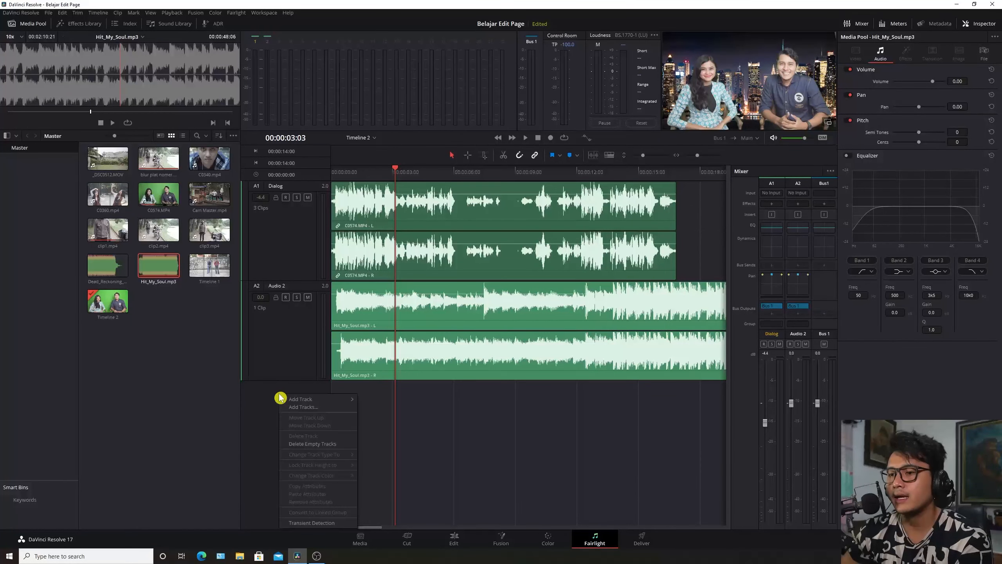
click(303, 407)
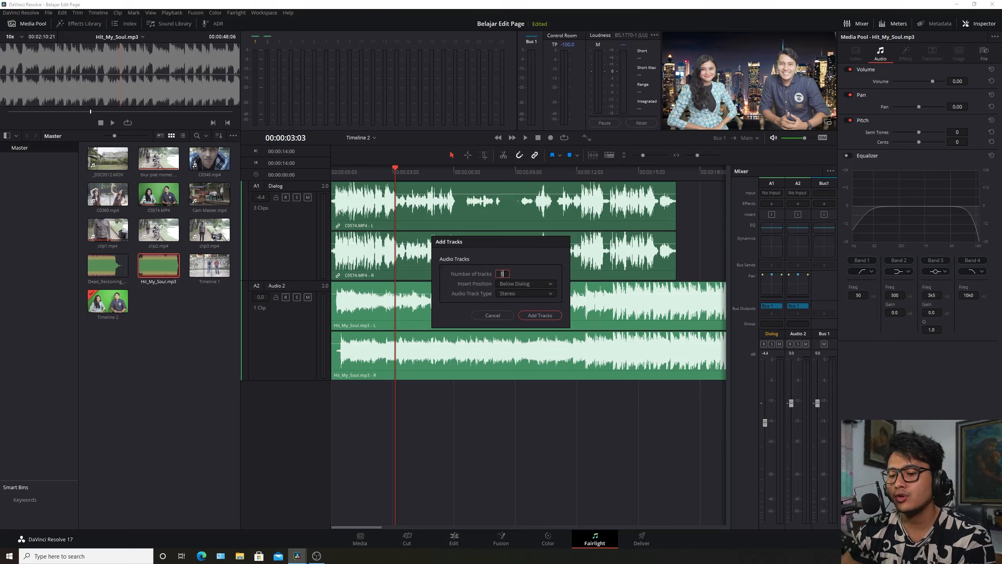
click(542, 316)
scroll(286, 351, down, 5)
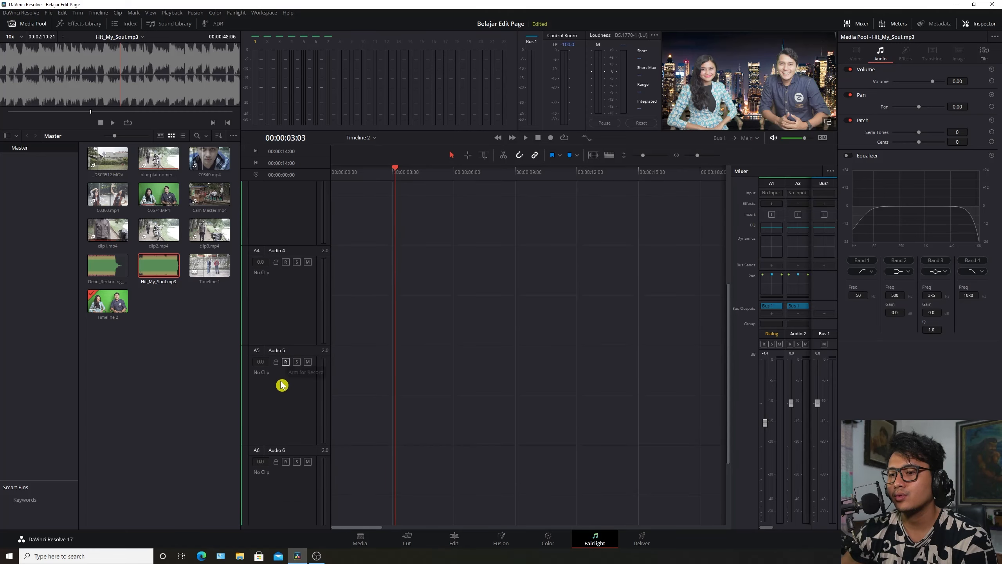
scroll(289, 377, up, 2)
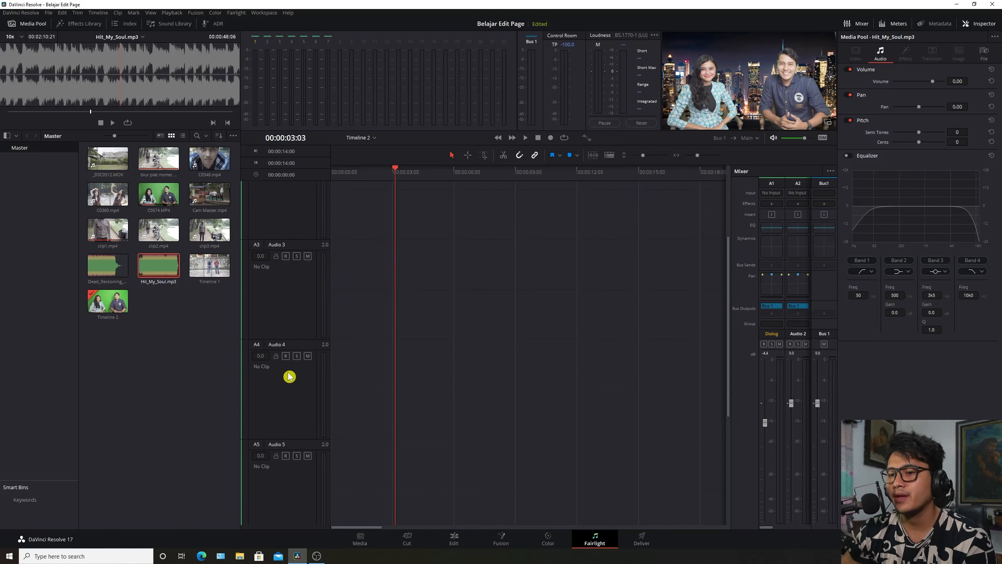
scroll(313, 377, up, 5)
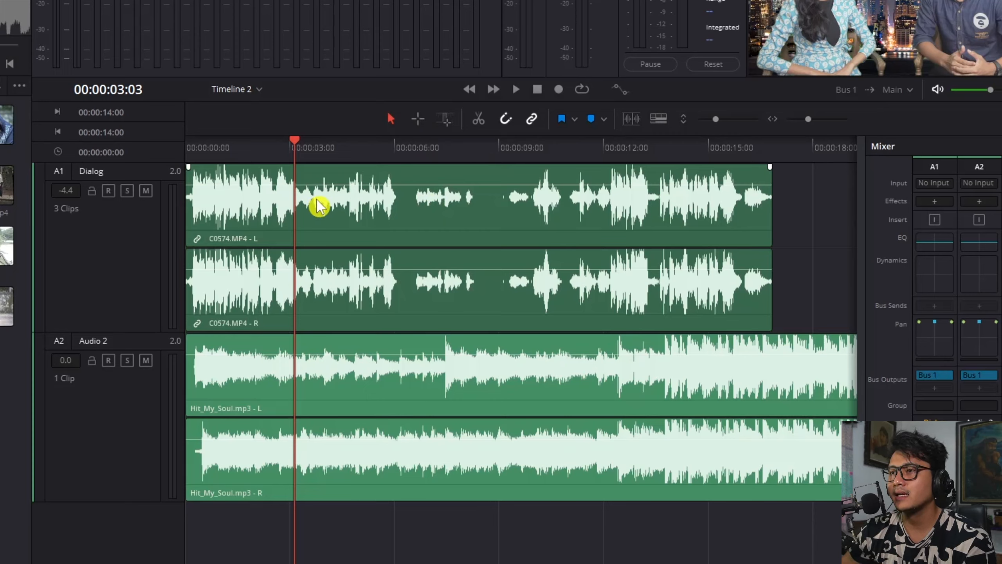
Using Range Selection Mode, select the Dialog section from 00:00:06:11 to 00:00:09:00 and delete it.
click(418, 120)
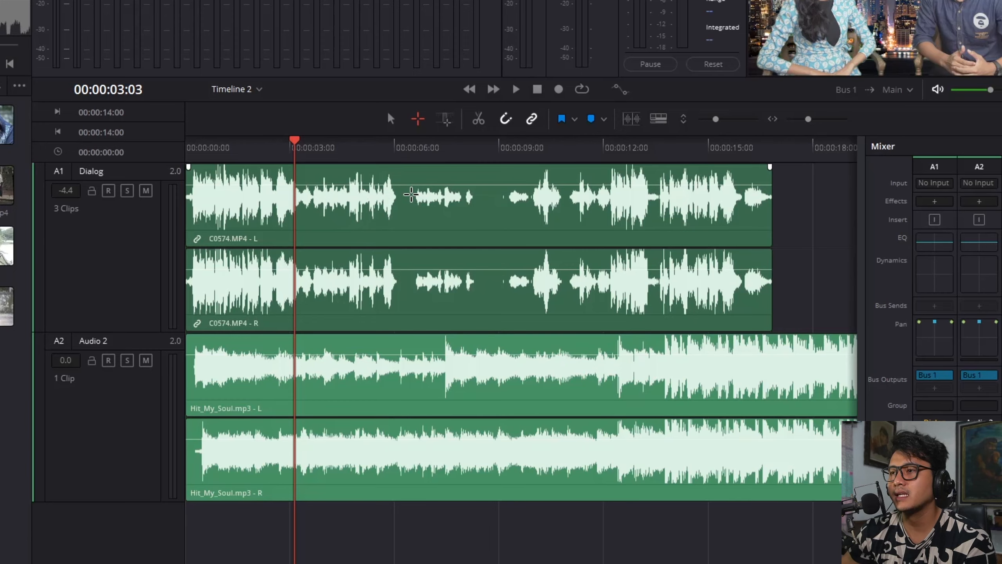
drag(411, 194, 499, 207)
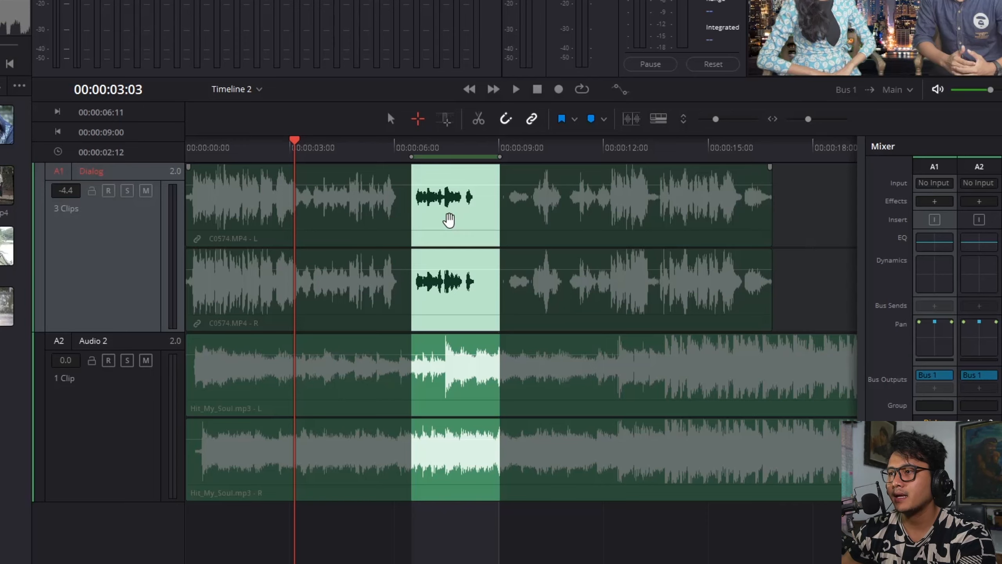
key(Delete)
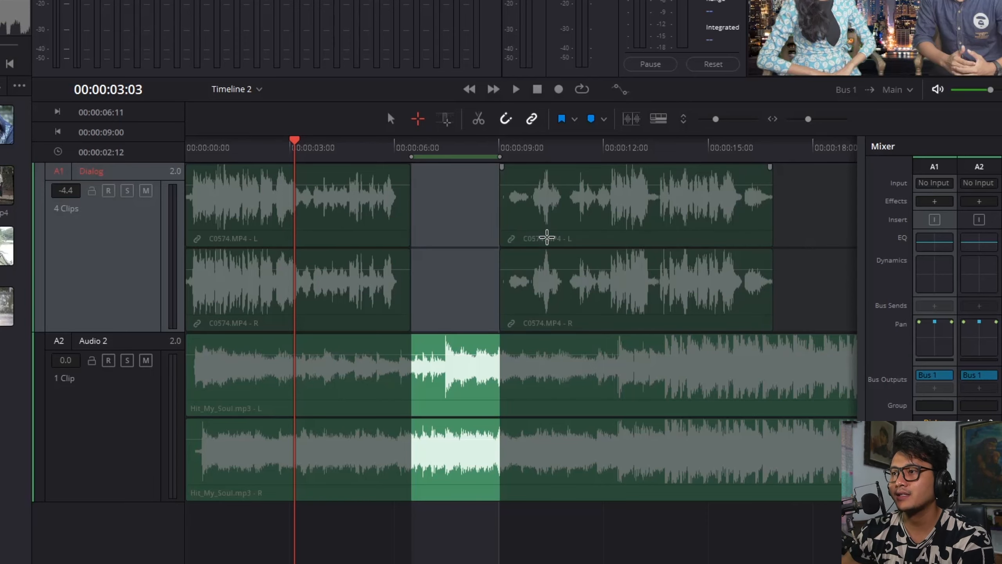
Range-select each of the two Dialog clips in turn, ending on the second, with the playhead moved to 00:00:04:18.
click(547, 237)
click(351, 152)
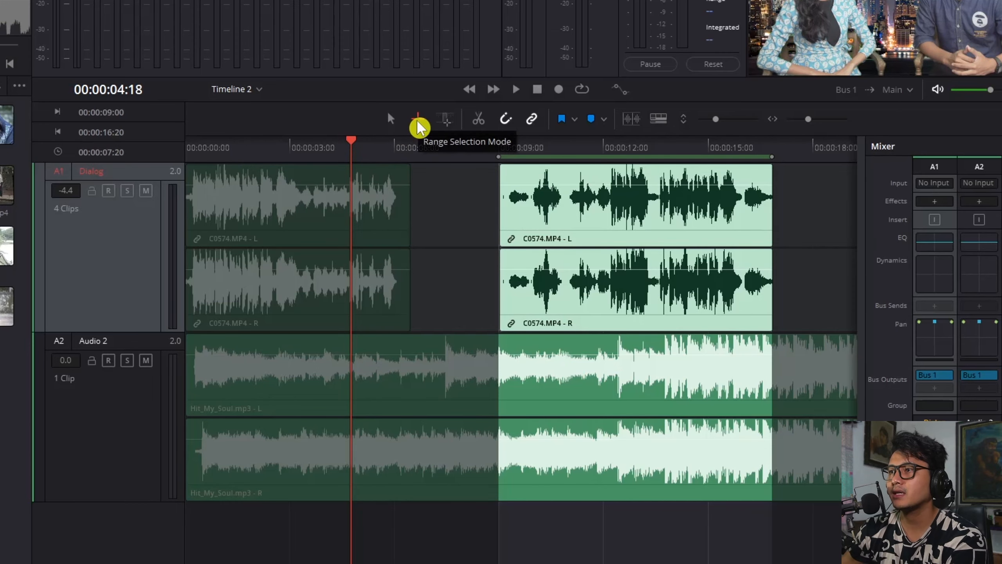
click(371, 170)
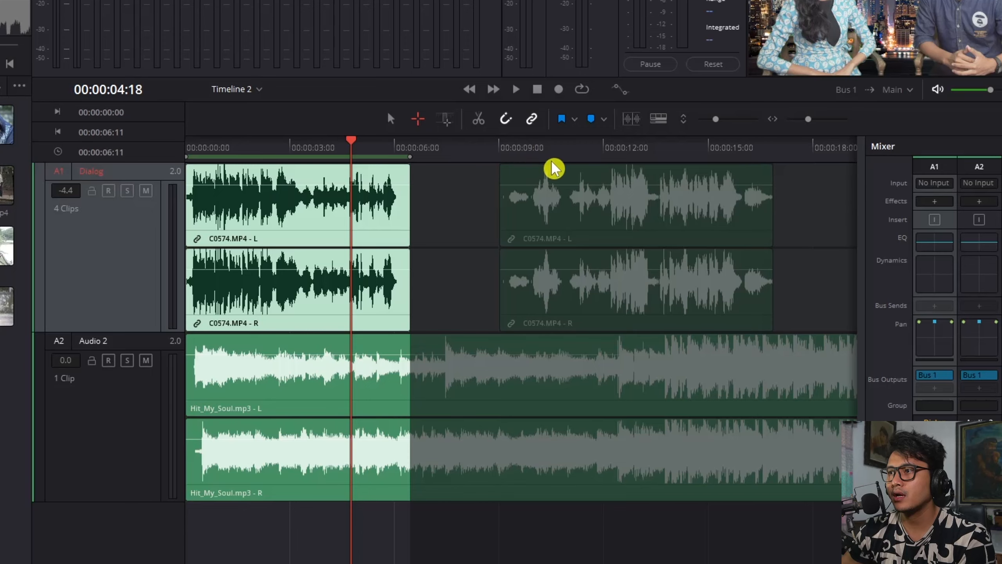
click(553, 198)
Try loop playback on the second Dialog clip's range, then turn looping off, clear the range and place the playhead at 00:00:07:11.
click(584, 89)
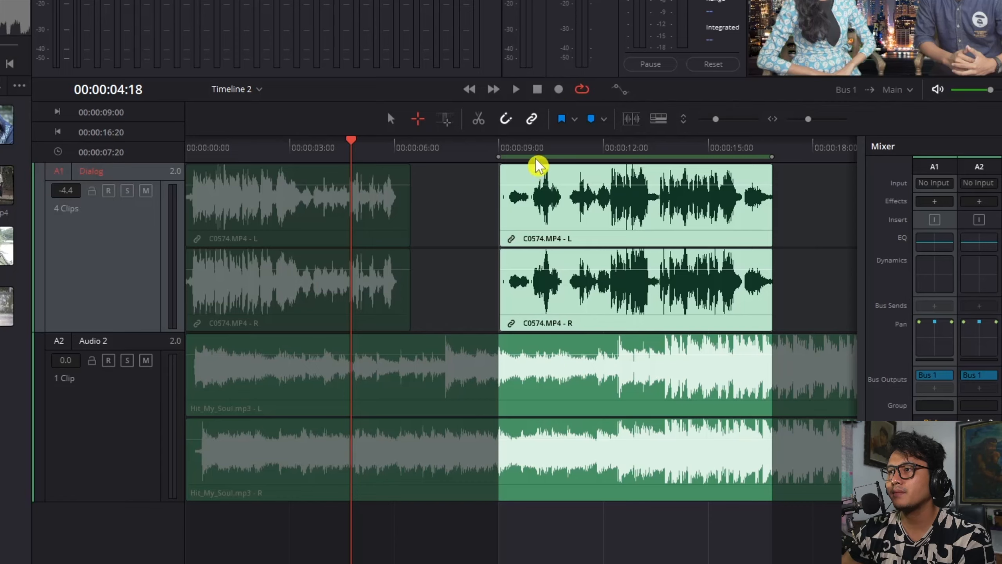
mouse_move(510, 152)
mouse_down()
mouse_move(646, 152)
mouse_move(507, 154)
mouse_up()
click(582, 90)
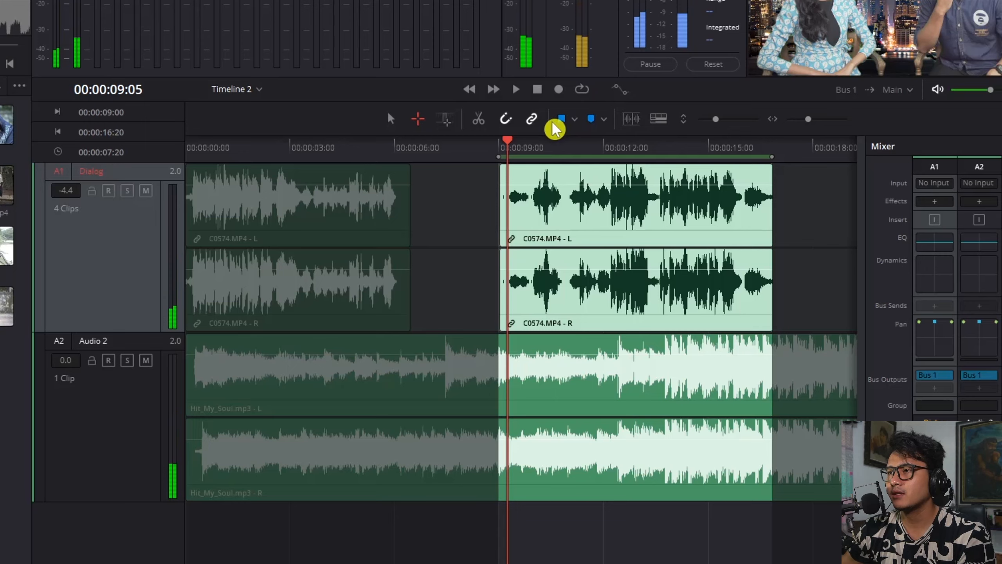
click(469, 175)
click(448, 149)
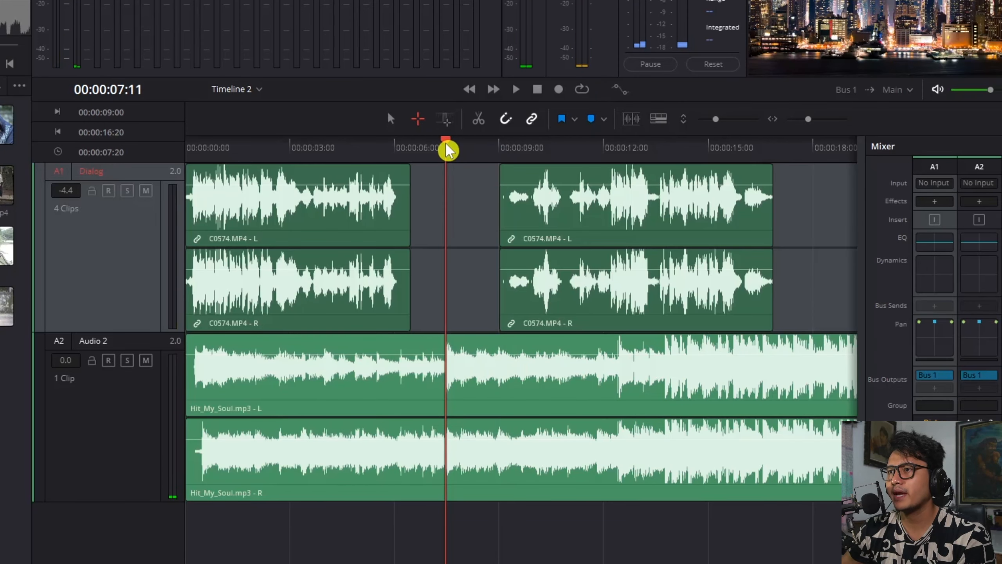
Using Edit Selection Mode, select the Dialog range from 00:00:03:16 to 00:00:05:01, play the timeline, and clear the range.
click(447, 118)
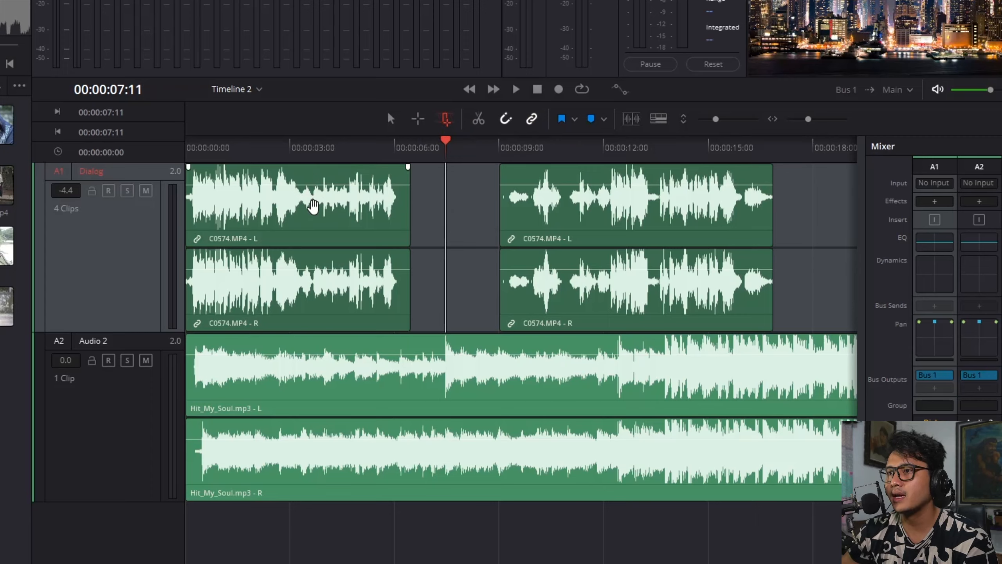
drag(313, 198, 361, 204)
key(space)
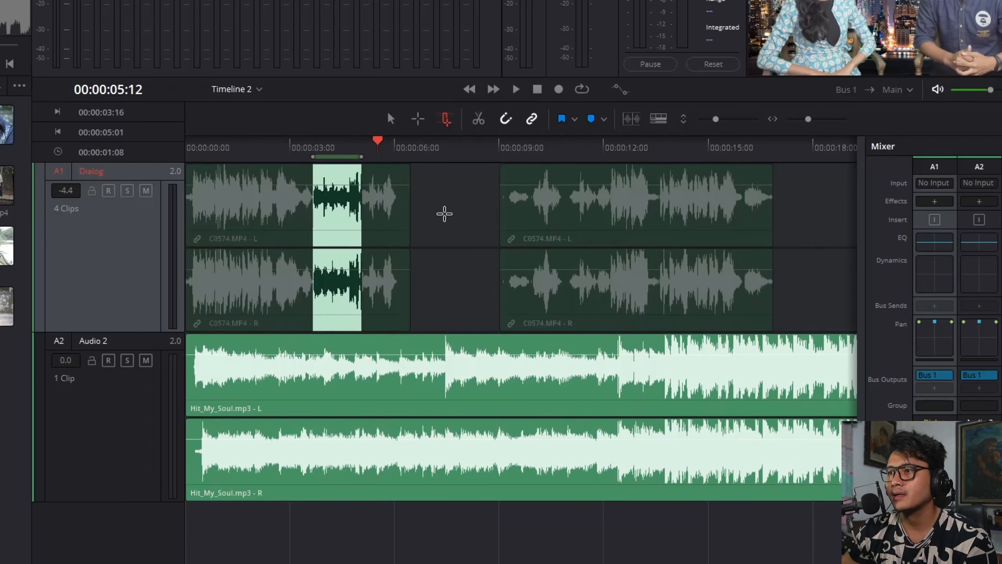
click(445, 213)
key(space)
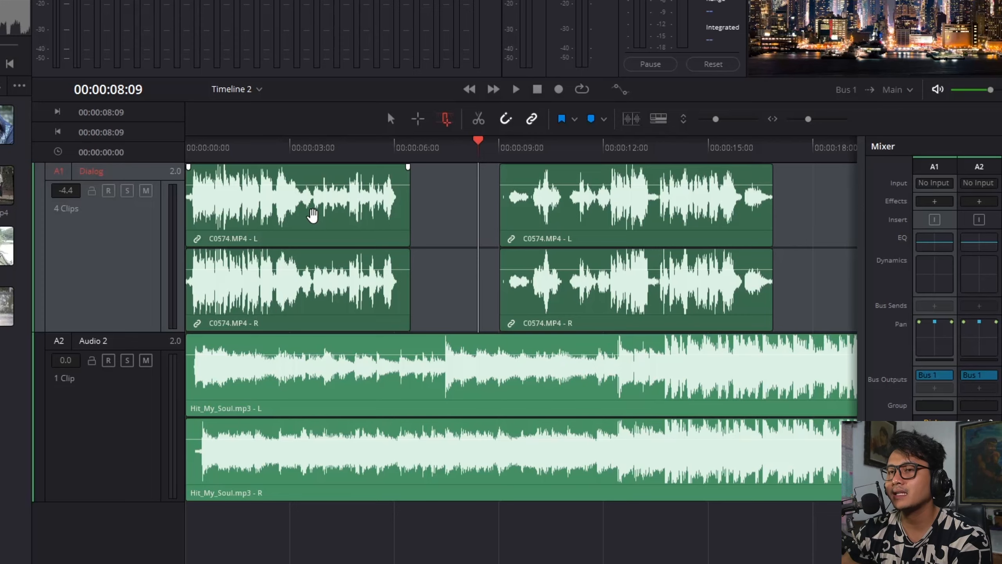
Try shifting both Dialog clips later, the second to 00:00:09:13, then undo the shifts and the deletion between the clips.
mouse_move(313, 216)
mouse_down()
mouse_move(374, 222)
mouse_move(320, 222)
mouse_up()
mouse_move(570, 239)
mouse_down()
mouse_move(588, 244)
mouse_move(562, 246)
mouse_up()
click(439, 121)
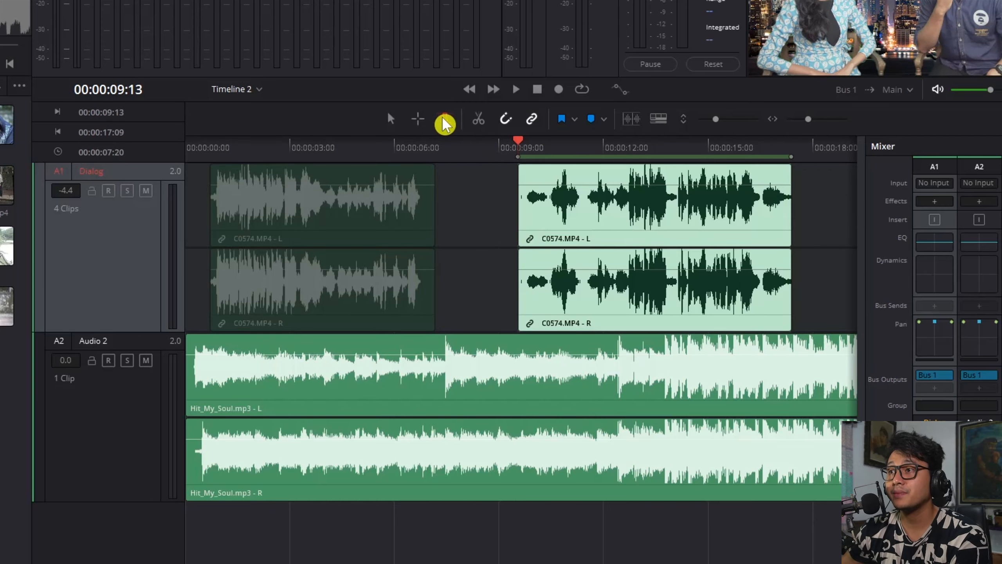
click(472, 205)
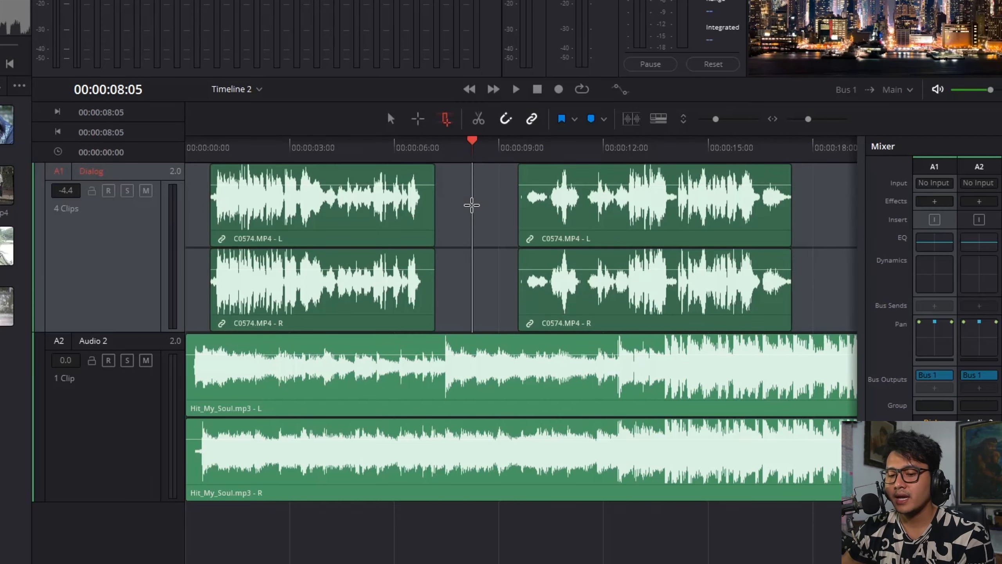
key(ctrl+z)
key(ctrl+z)
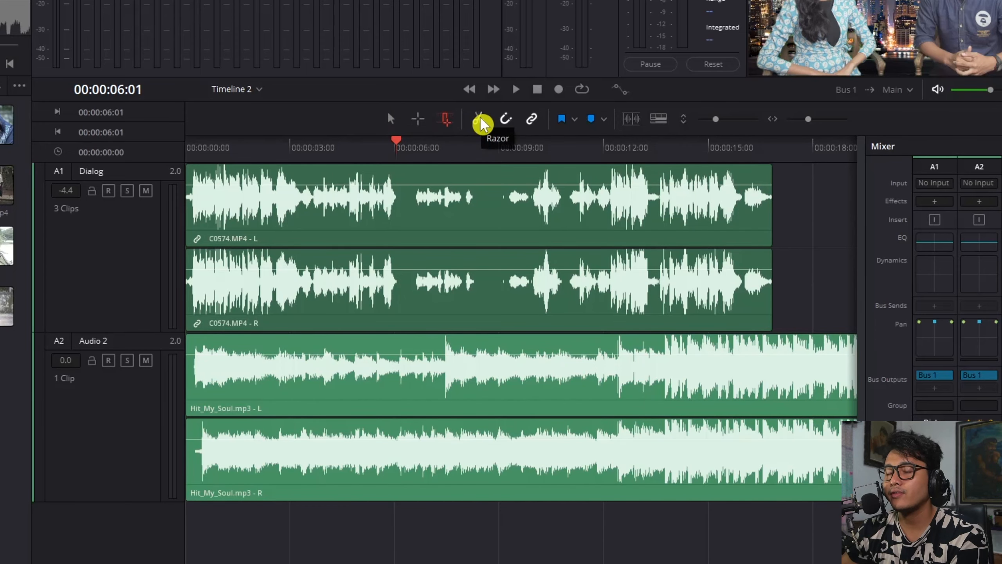
Return to the pointer tool and place the playhead at 00:00:06:09, in the silent gap of the Dialog clip.
click(410, 153)
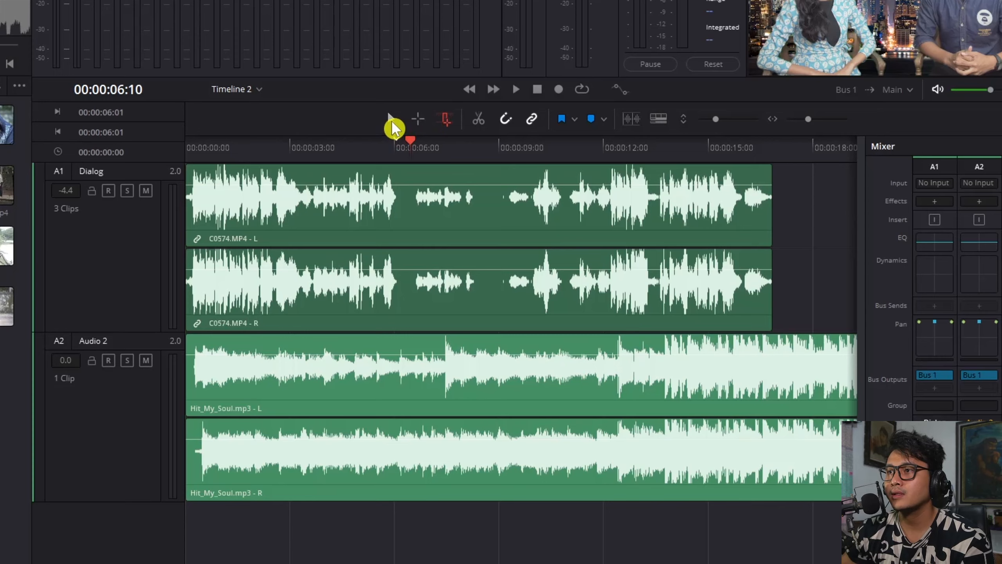
click(391, 119)
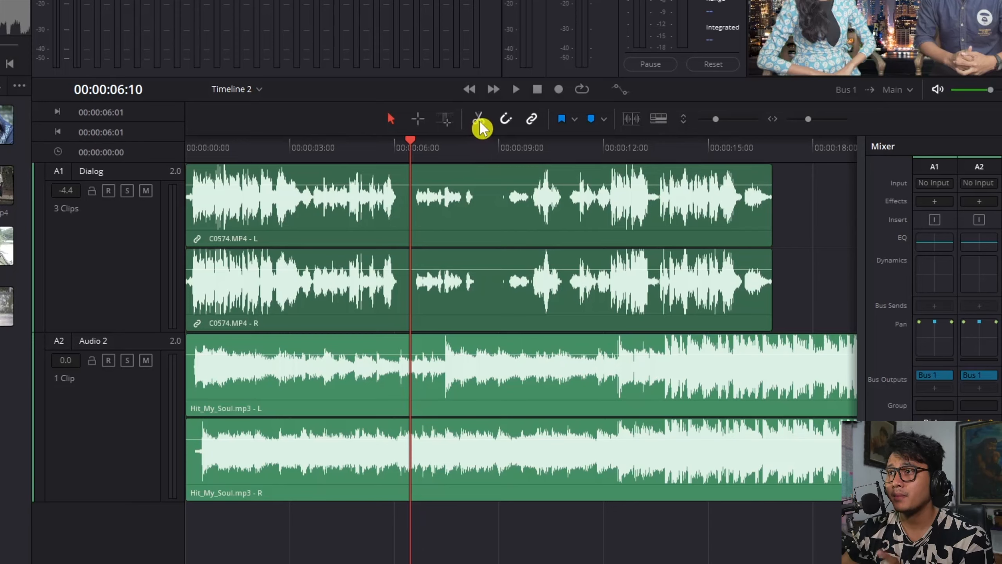
drag(410, 140, 408, 141)
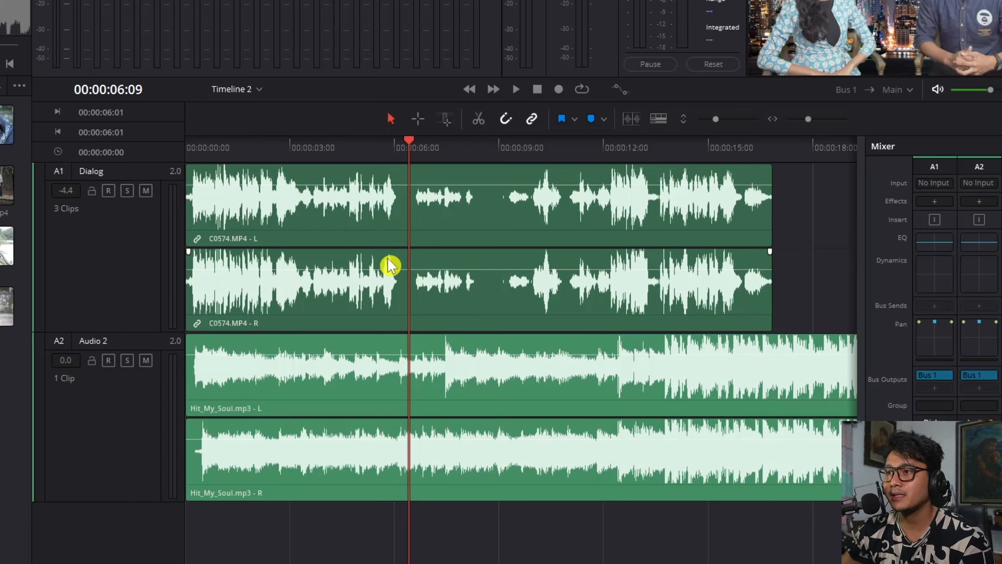
Try splitting both tracks at 00:00:06:09 with no clip selected, then undo the split.
click(479, 119)
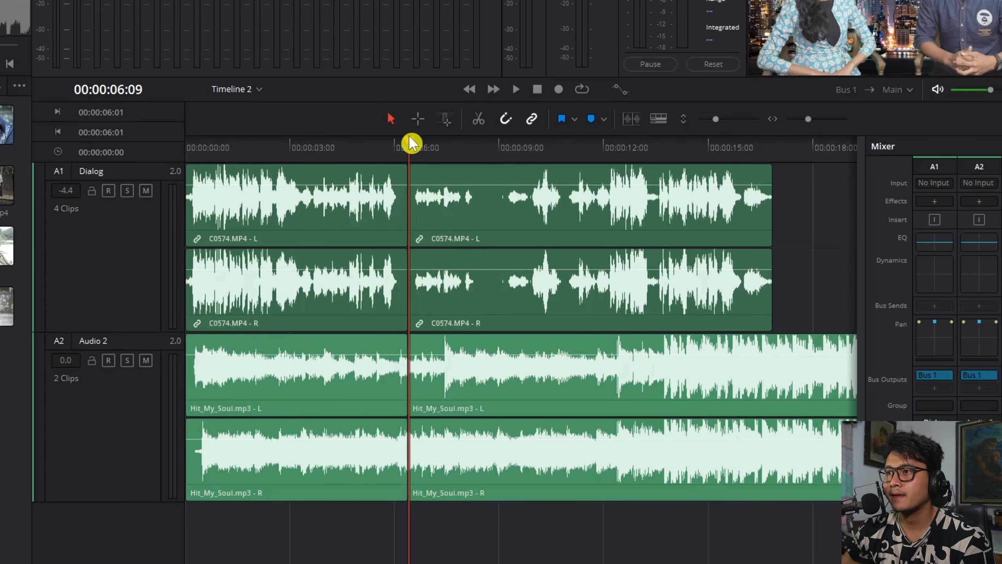
drag(410, 138, 509, 147)
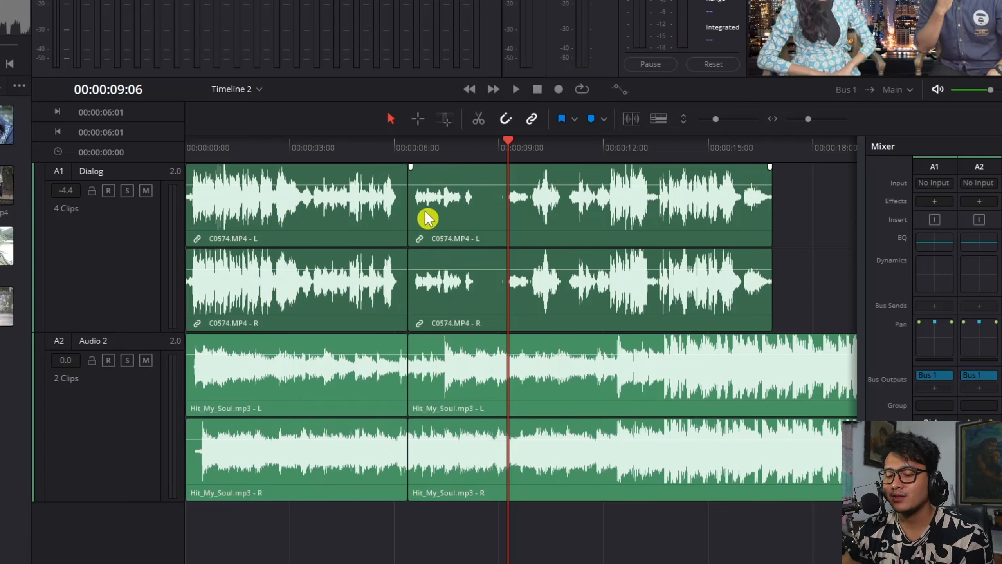
key(ctrl+z)
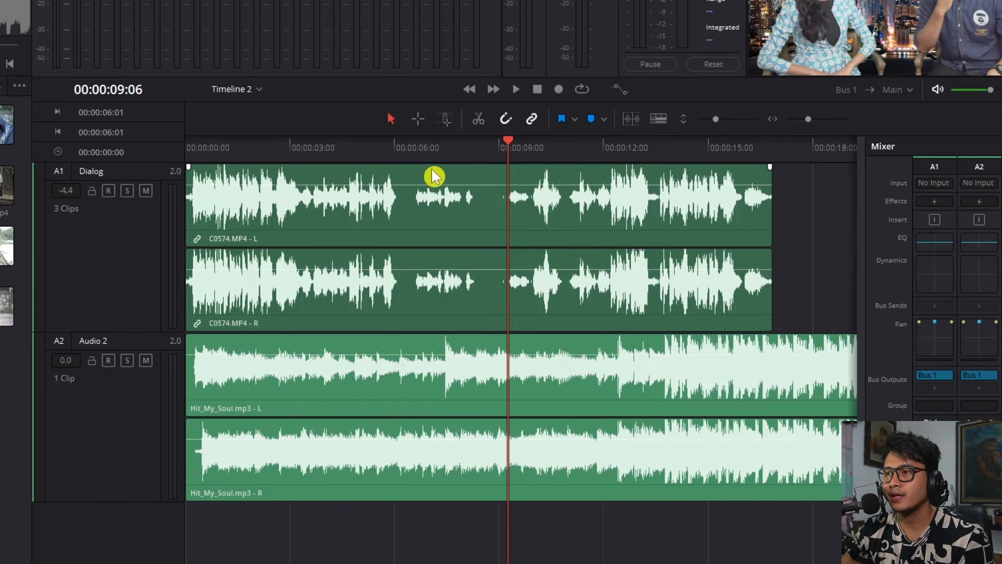
Split only the Dialog clip at 00:00:06:08, then move the playhead to 00:00:09:06 and select each half in turn.
click(409, 150)
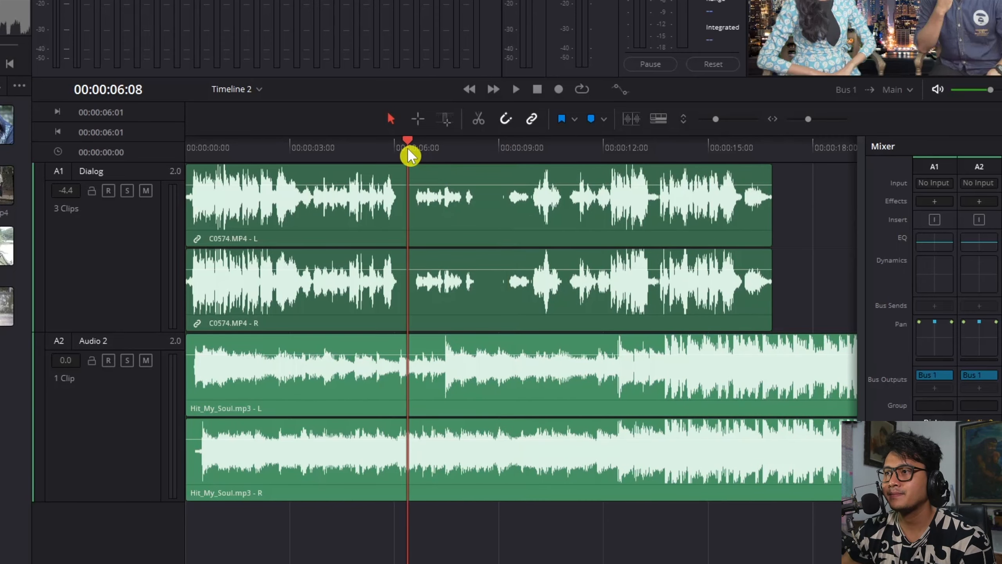
click(477, 217)
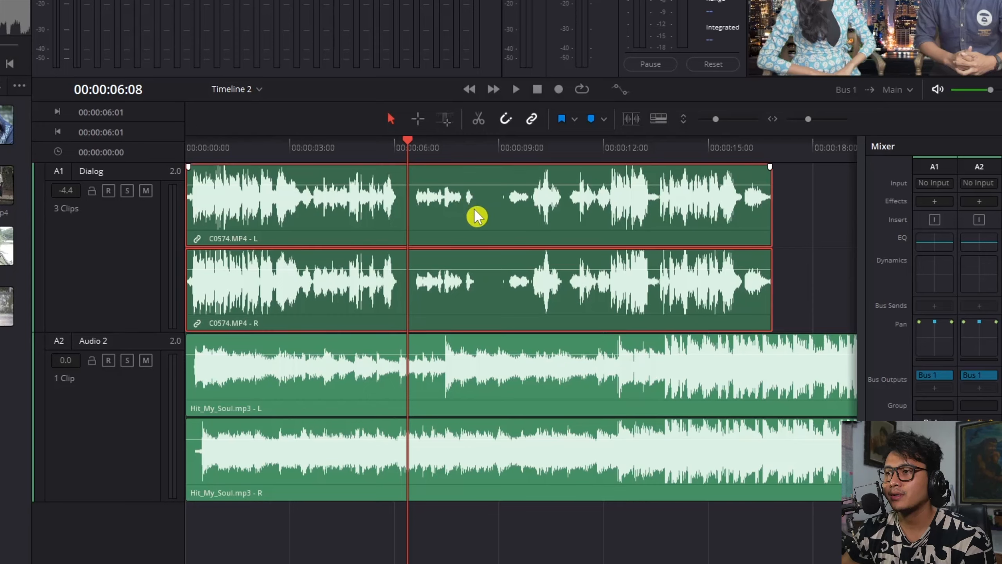
click(478, 125)
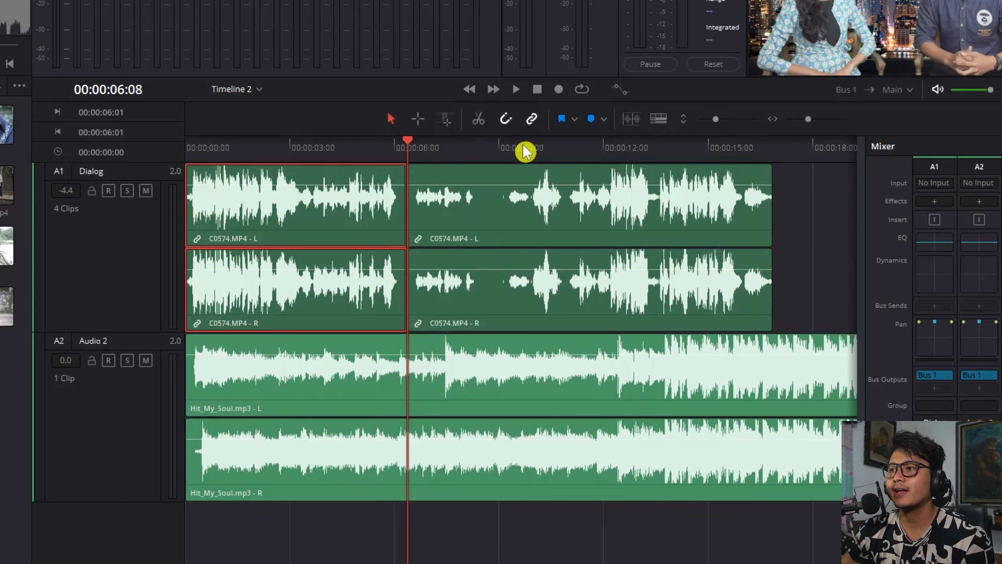
drag(410, 145, 509, 155)
click(418, 265)
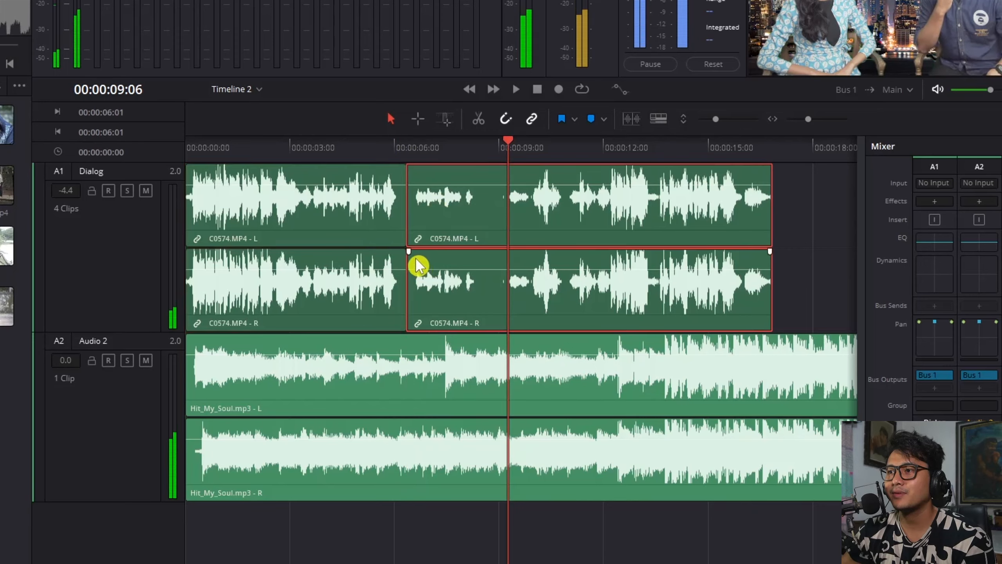
click(360, 215)
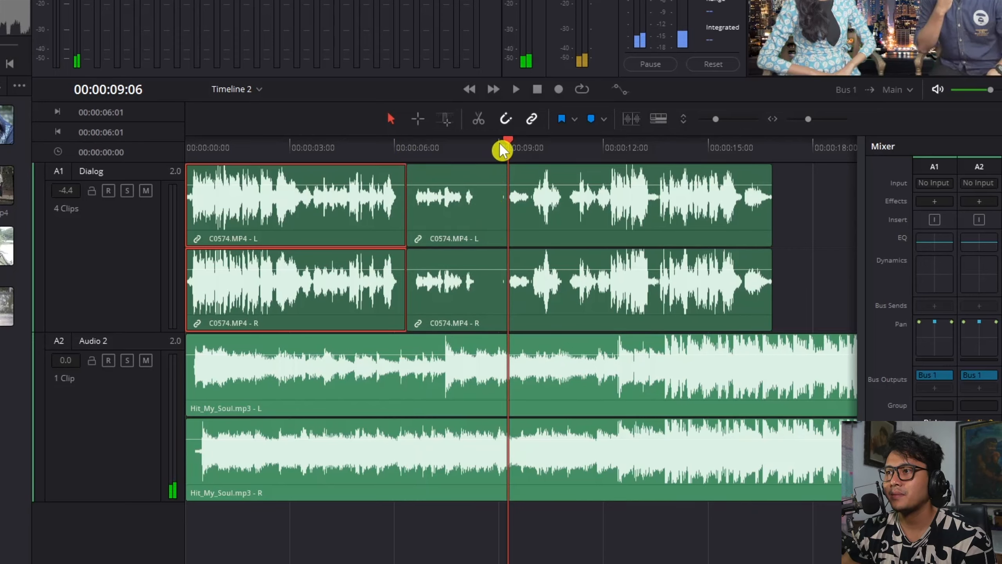
Split the second Dialog clip at 00:00:08:17, move the playhead to 00:00:13:04 and select the short middle clip.
click(490, 147)
click(524, 223)
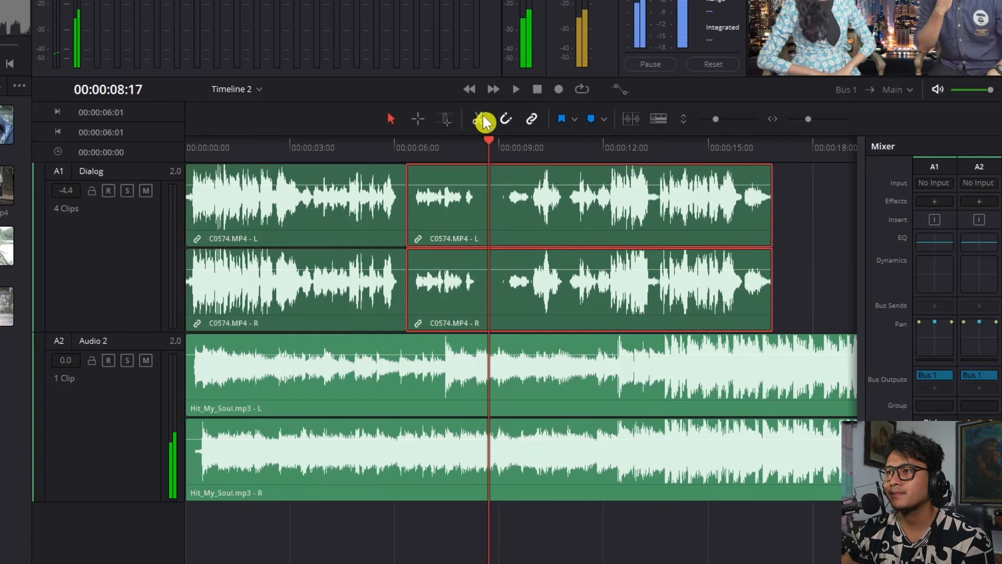
click(484, 121)
click(572, 510)
click(645, 148)
click(442, 232)
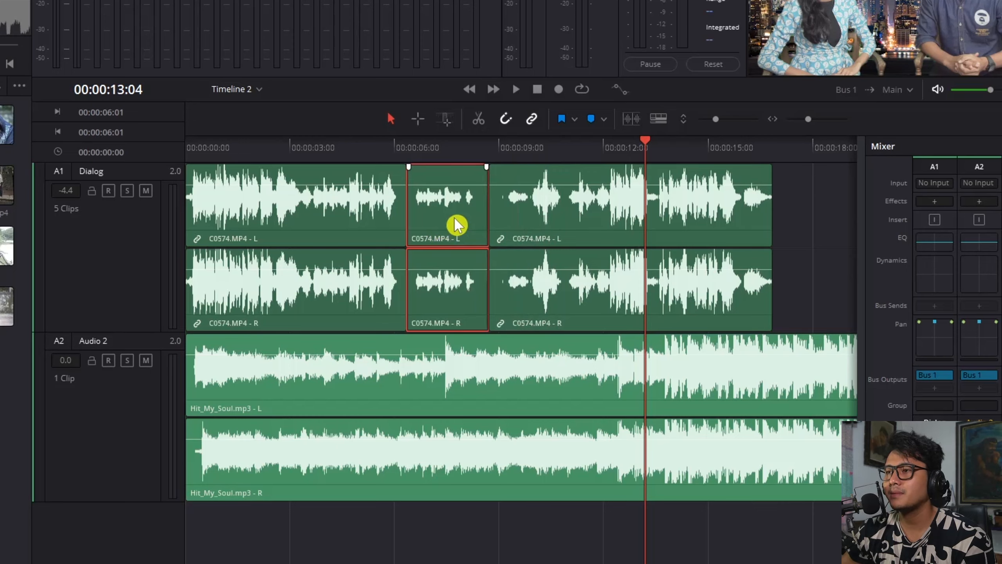
Try moving the short middle Dialog clip after the last one and deleting it, then undo back to the unsplit clip.
drag(451, 216, 816, 233)
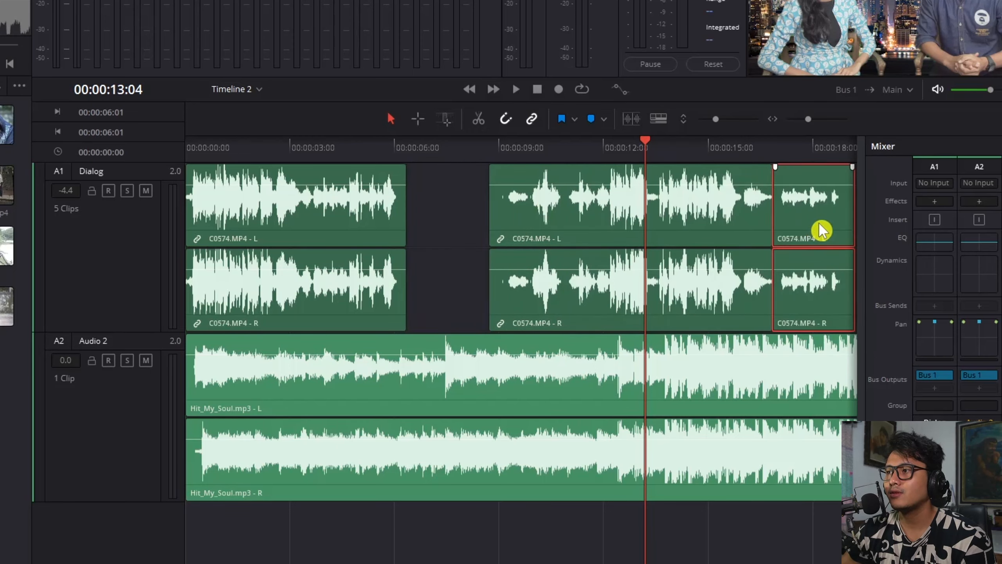
key(Delete)
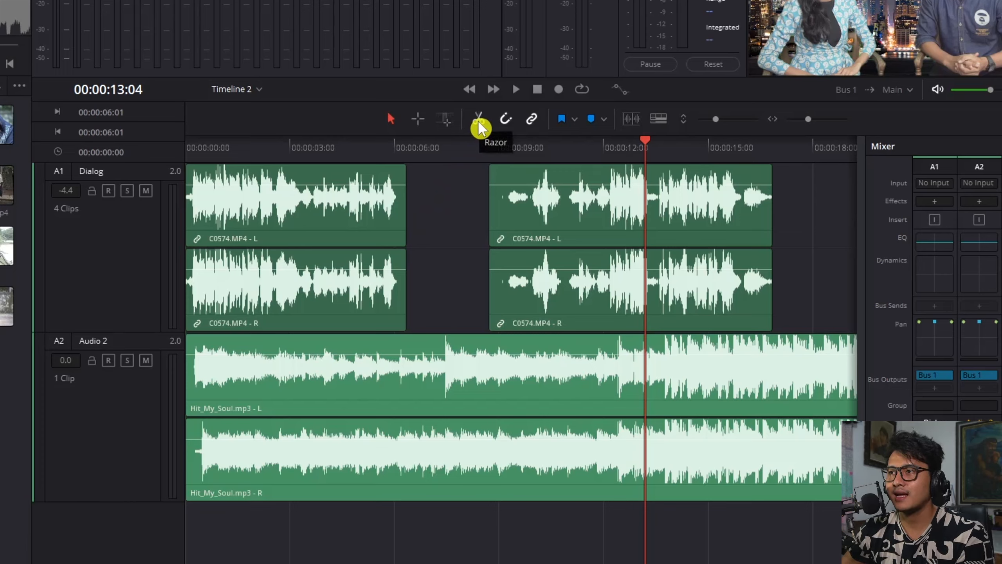
key(ctrl+z)
key(ctrl+z)
key(ctrl+z)
key(ctrl+z)
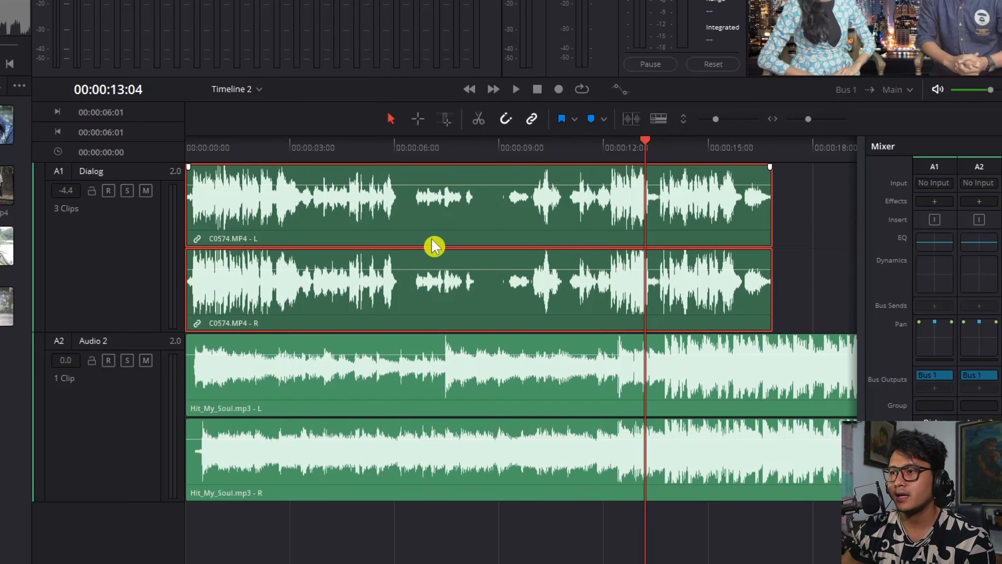
Split the Dialog clip at 00:00:13:10, move the second part to start at about 00:00:18:00 and place the playhead at 00:00:11:05.
scroll(431, 246, down, 3)
scroll(509, 248, down, 1)
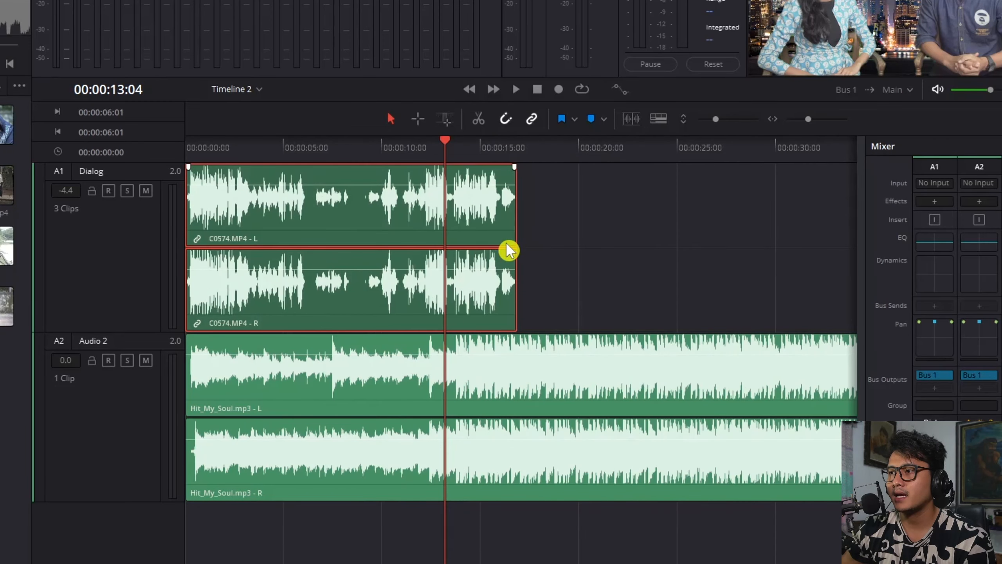
scroll(510, 248, up, 3)
click(532, 149)
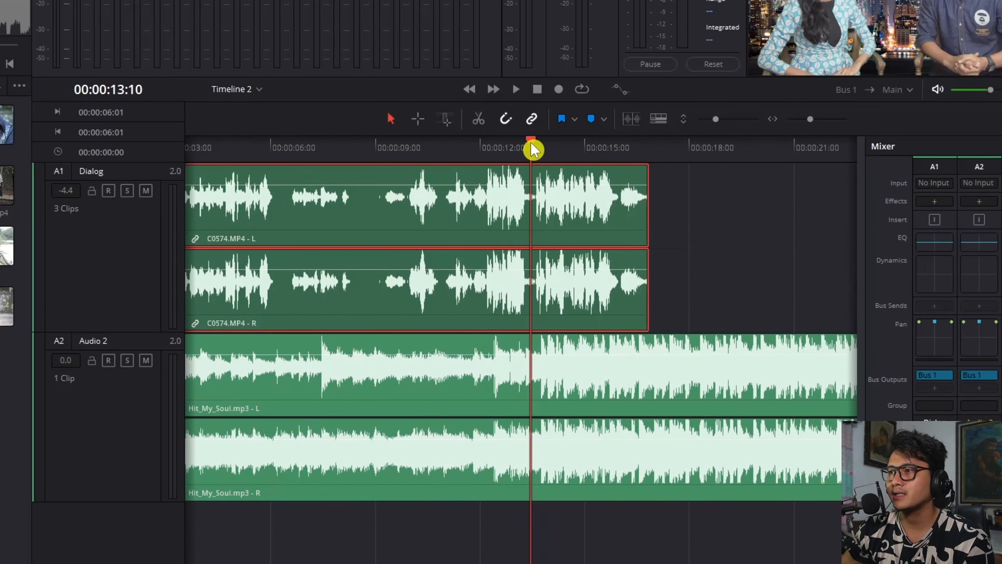
click(479, 118)
click(606, 219)
drag(606, 219, 760, 224)
click(598, 231)
click(453, 147)
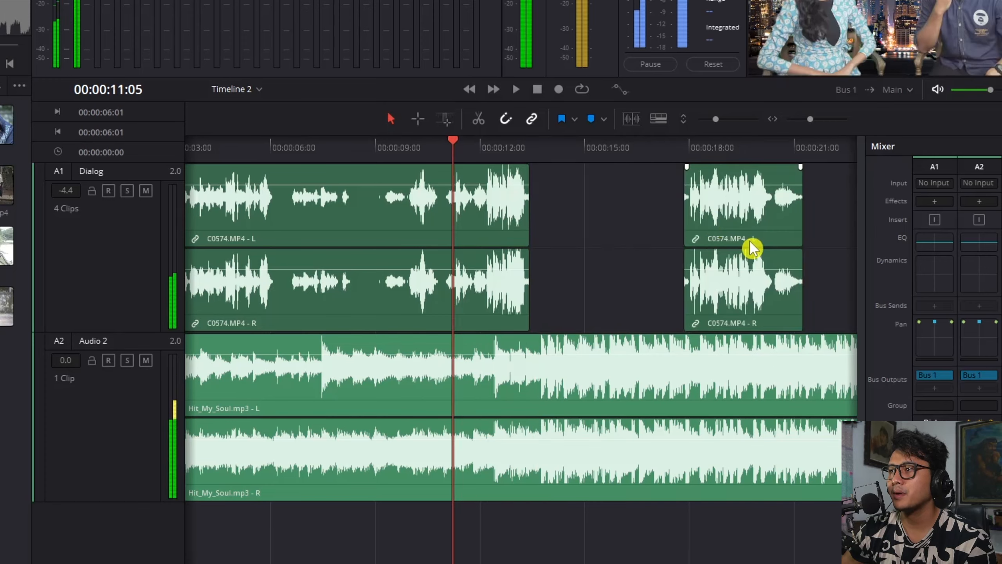
Move the second Dialog clip earlier, turn snapping off and slide it over the end of the first clip.
drag(730, 227, 614, 231)
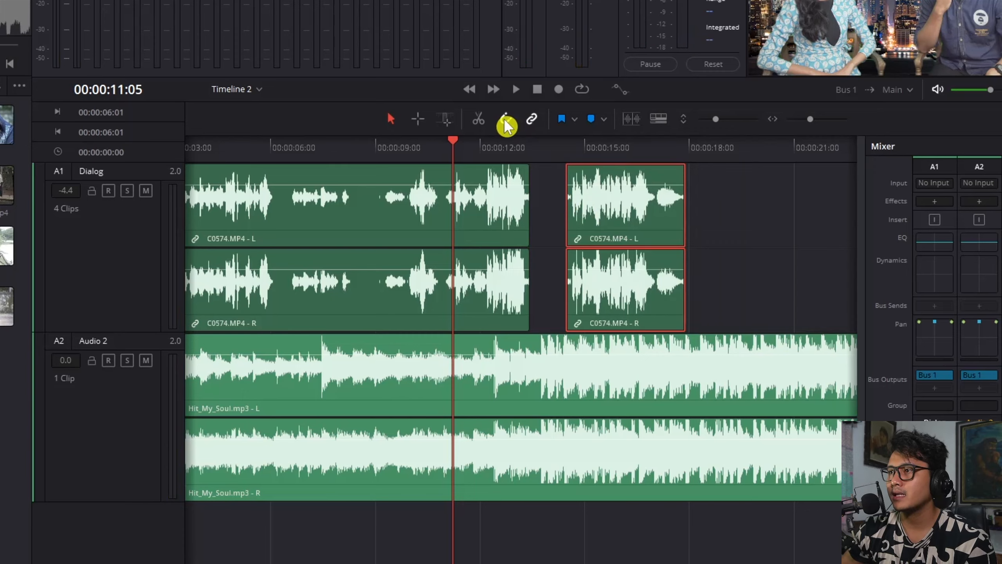
mouse_move(608, 213)
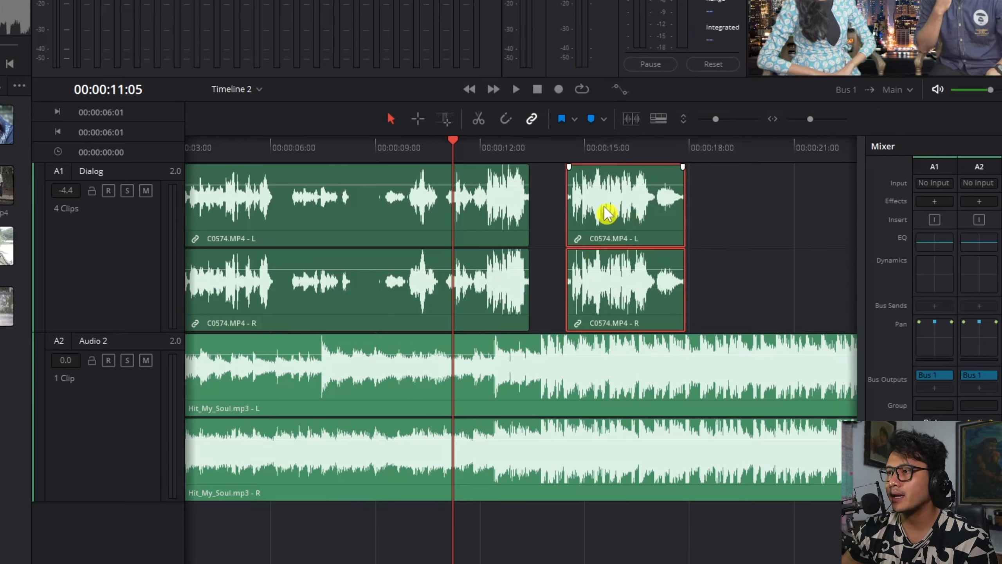
drag(605, 217, 562, 224)
key(shift+comma)
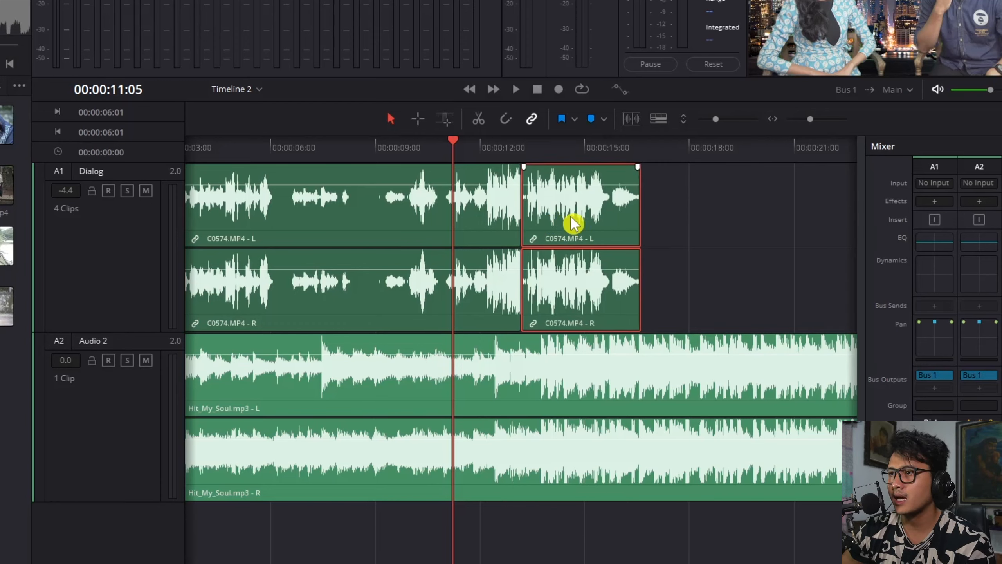
Undo the overlapping move, turn snapping back on and place the second Dialog clip directly against the end of the first.
key(ctrl+z)
key(ctrl+z)
drag(643, 216, 585, 218)
click(506, 120)
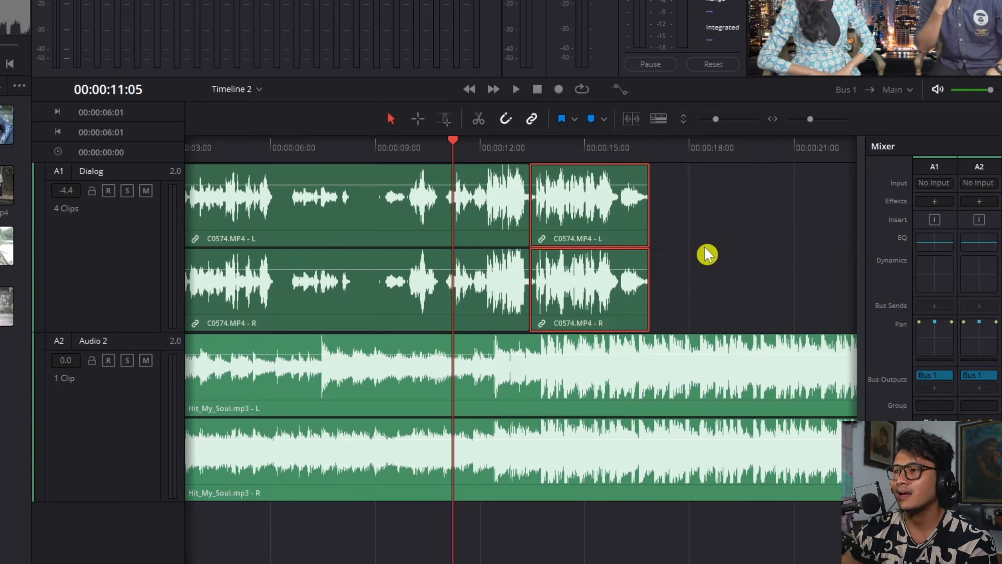
Place the playhead at 00:00:13:00, turn snapping off and try shifting the second Dialog clip slightly earlier.
click(515, 147)
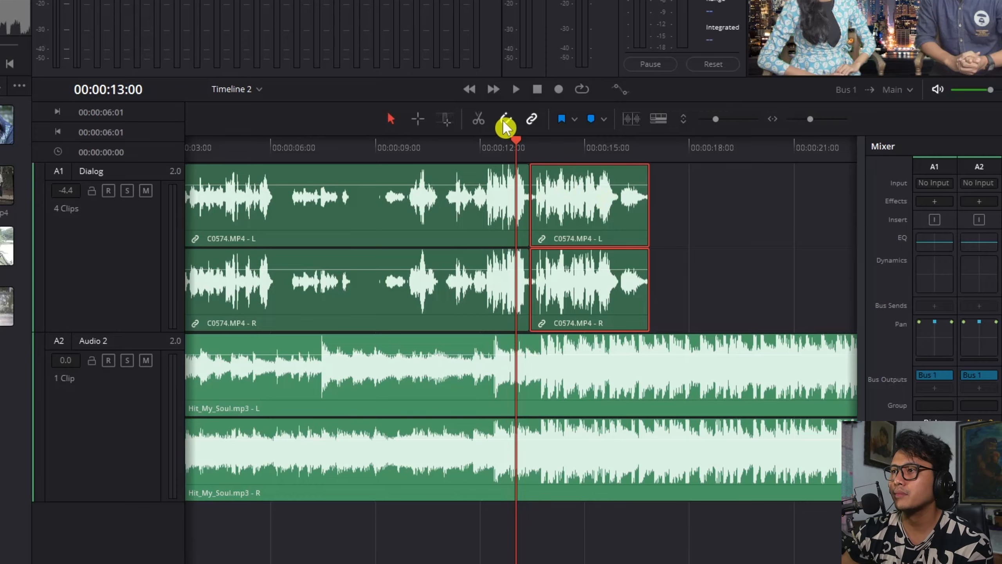
scroll(570, 201, left, 3)
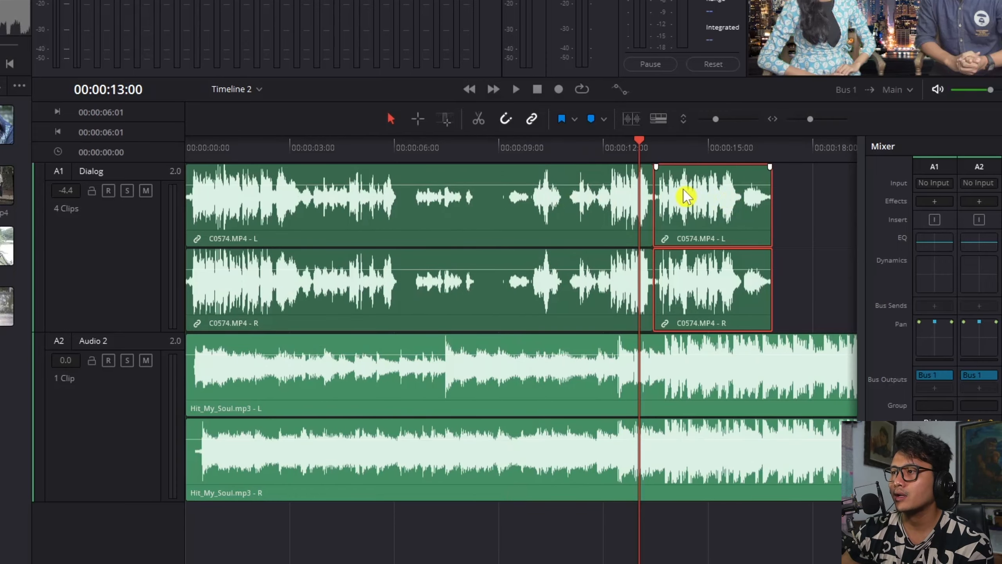
scroll(635, 200, up, 6)
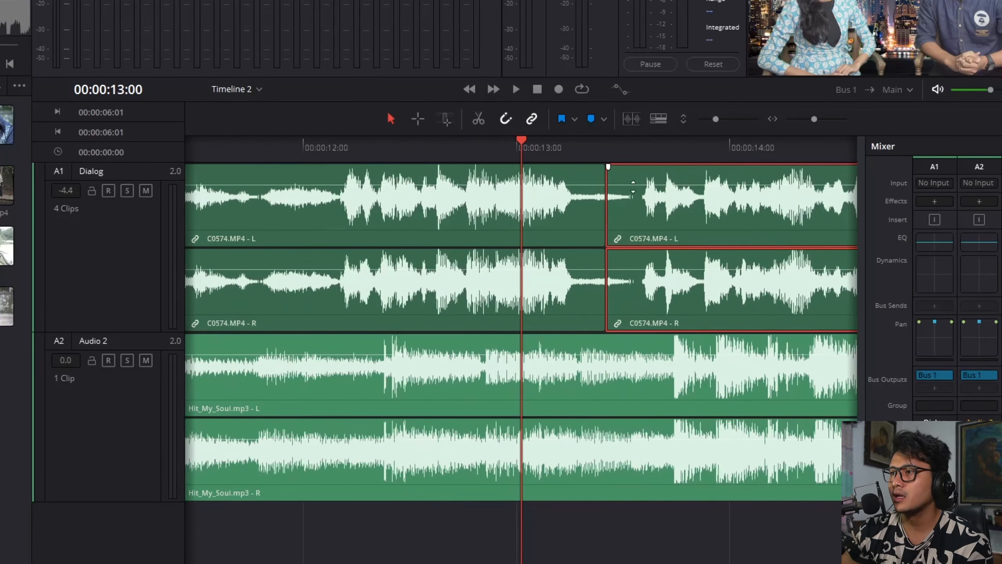
scroll(635, 186, up, 1)
click(505, 119)
drag(801, 224, 723, 231)
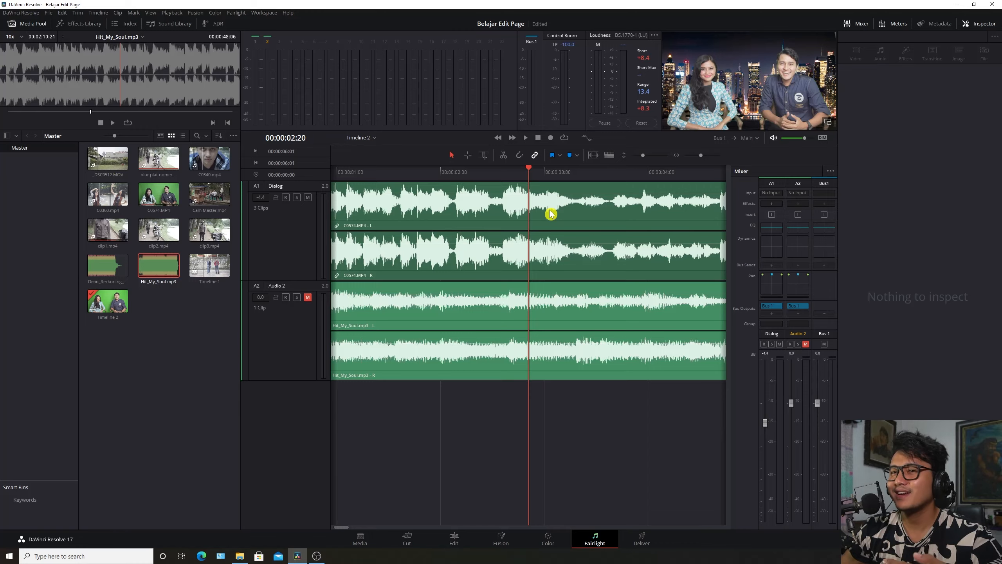
Select the Dialog clip, return the playhead to 00:00:00:00 and play the timeline to about 00:00:03:11.
click(575, 212)
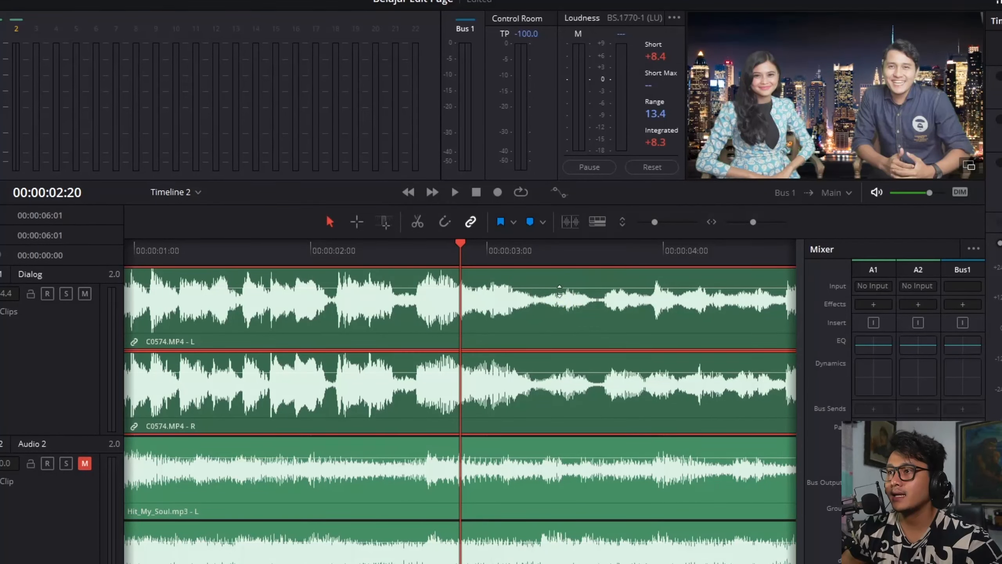
drag(136, 259, 125, 264)
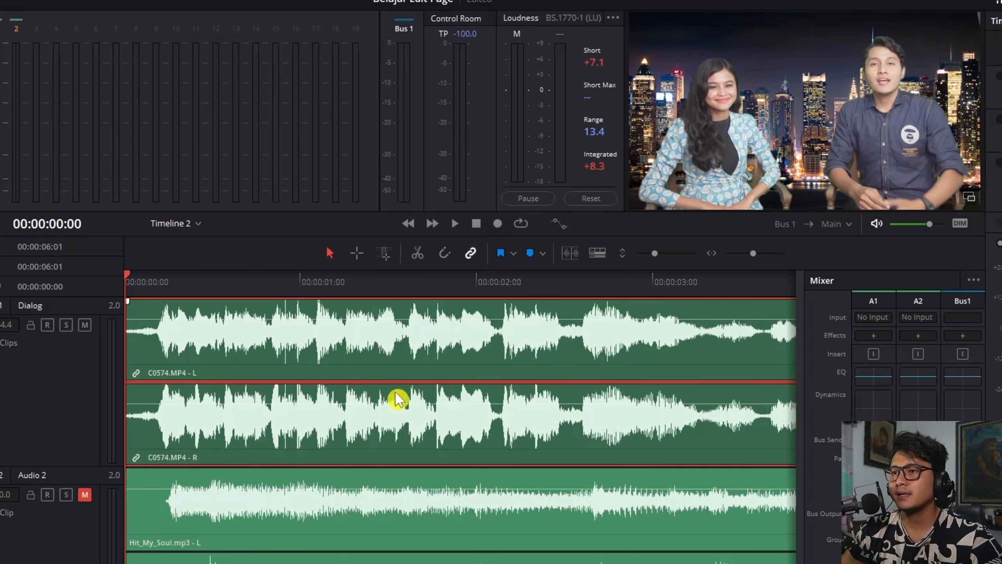
click(456, 223)
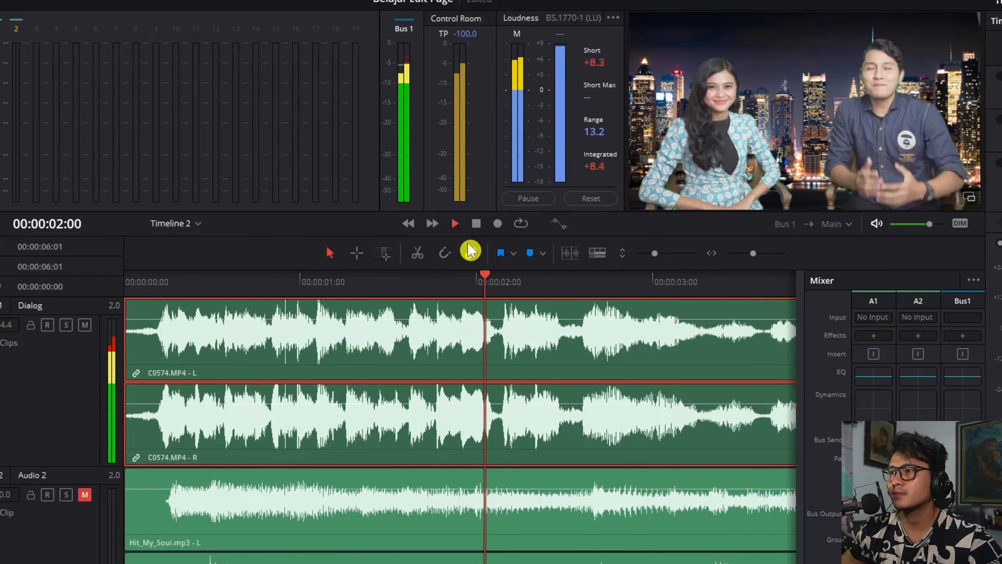
click(477, 224)
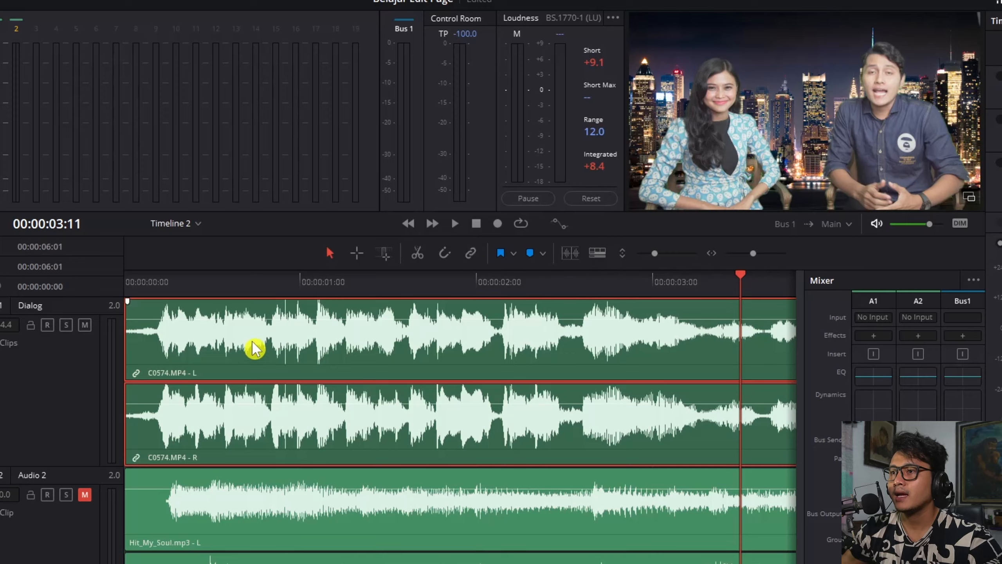
With linked selection off, try shifting the Dialog clip 21 frames later, play from the start to check the sync, and undo the shift.
drag(195, 341, 365, 341)
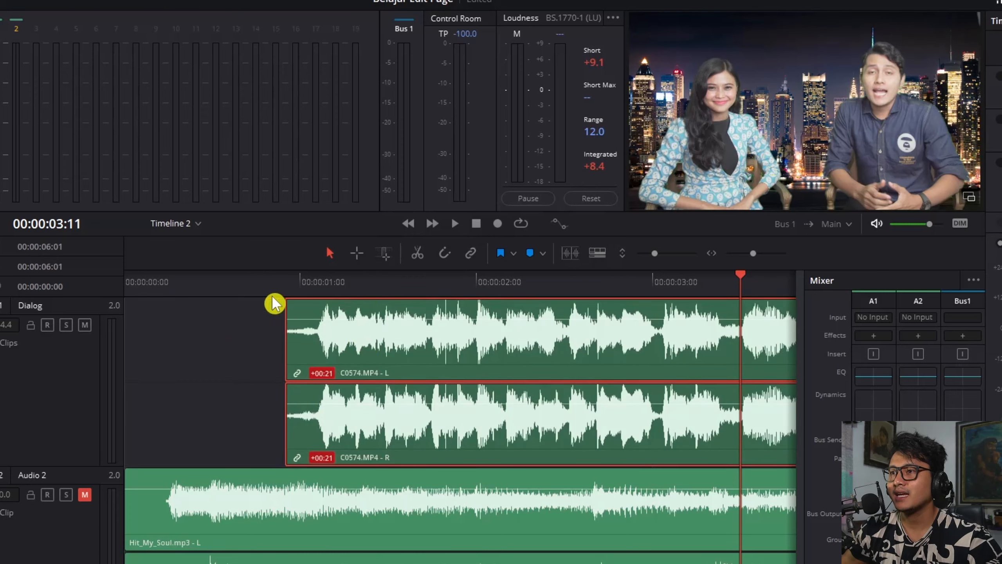
click(167, 281)
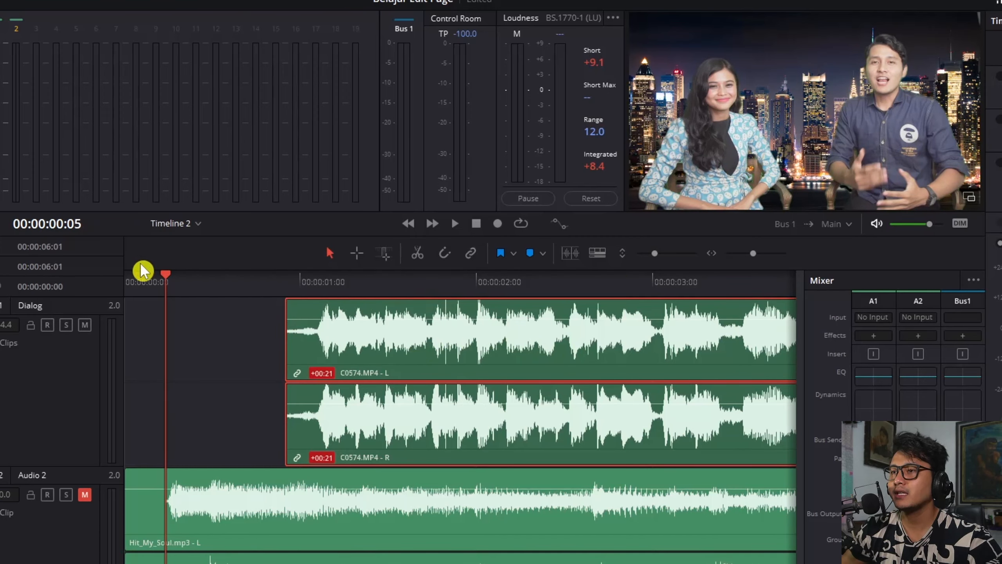
drag(163, 280, 112, 290)
key(space)
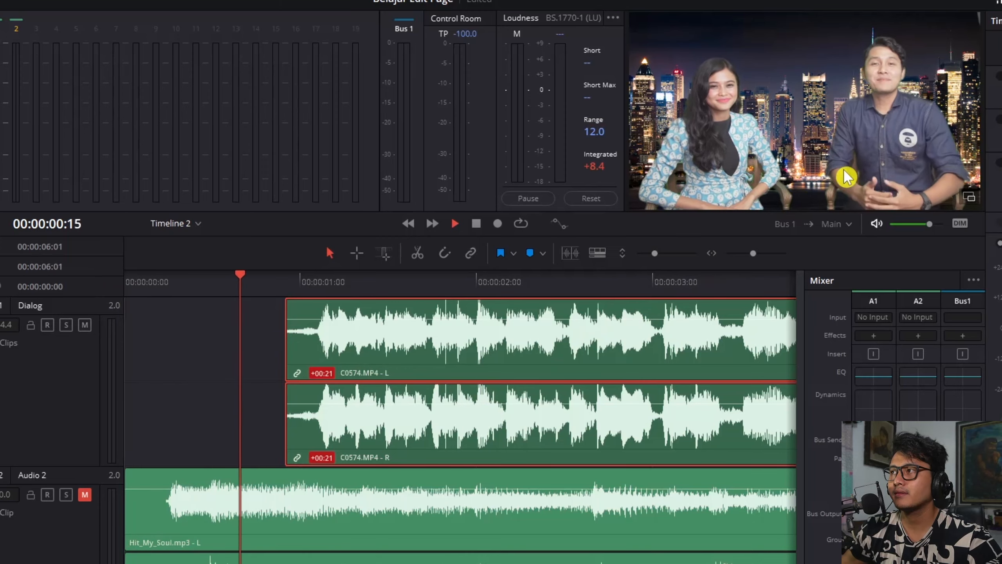
key(space)
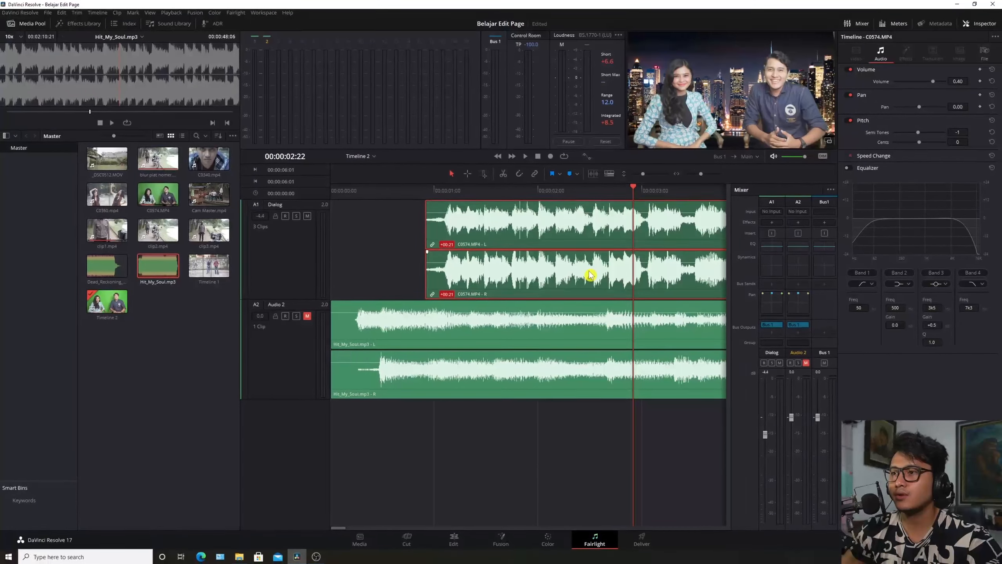
key(ctrl+z)
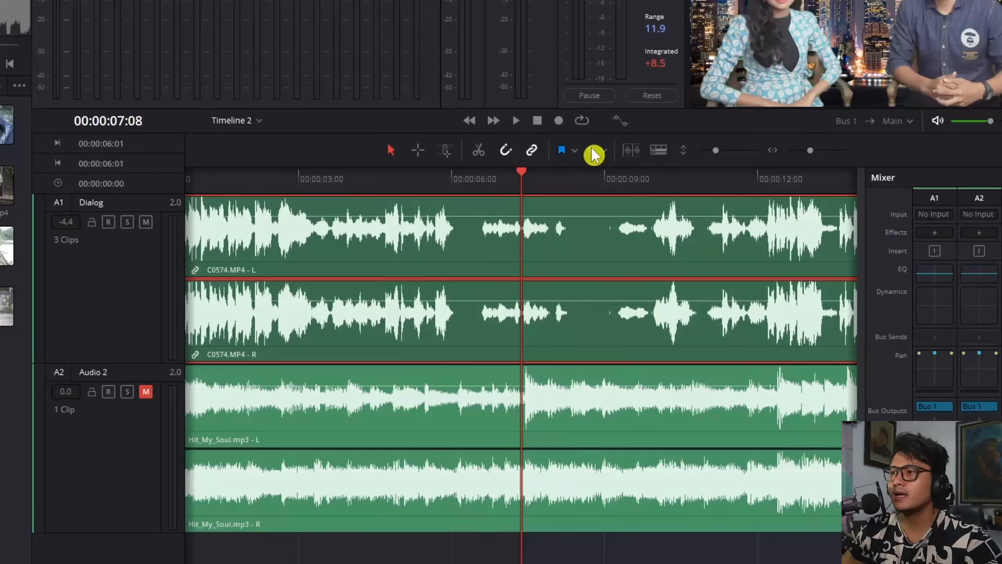
Mark the Dialog clip at 00:00:07:08 with a purple marker carrying the note "bagian dialog spesial".
double_click(521, 256)
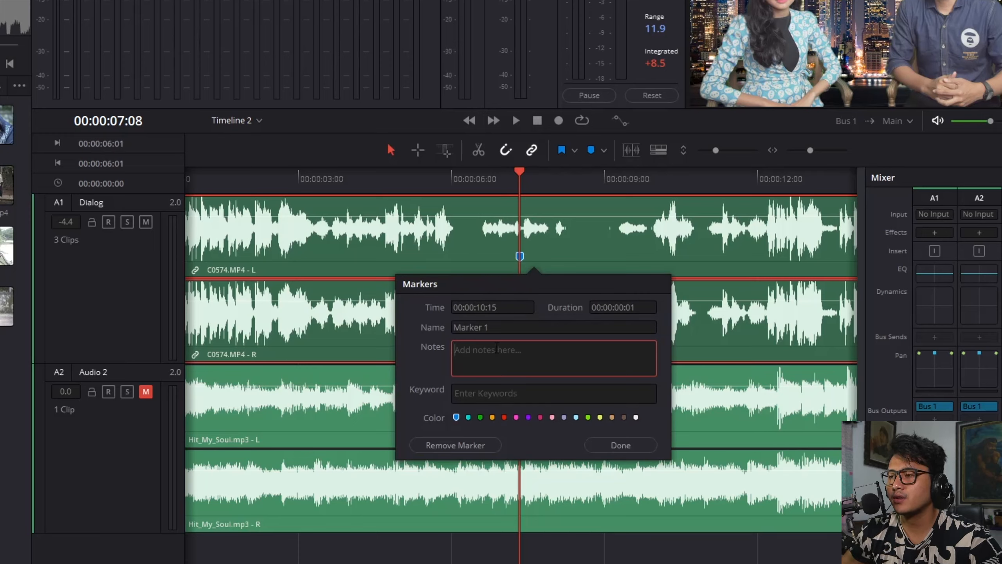
text(bagian dialog spesial)
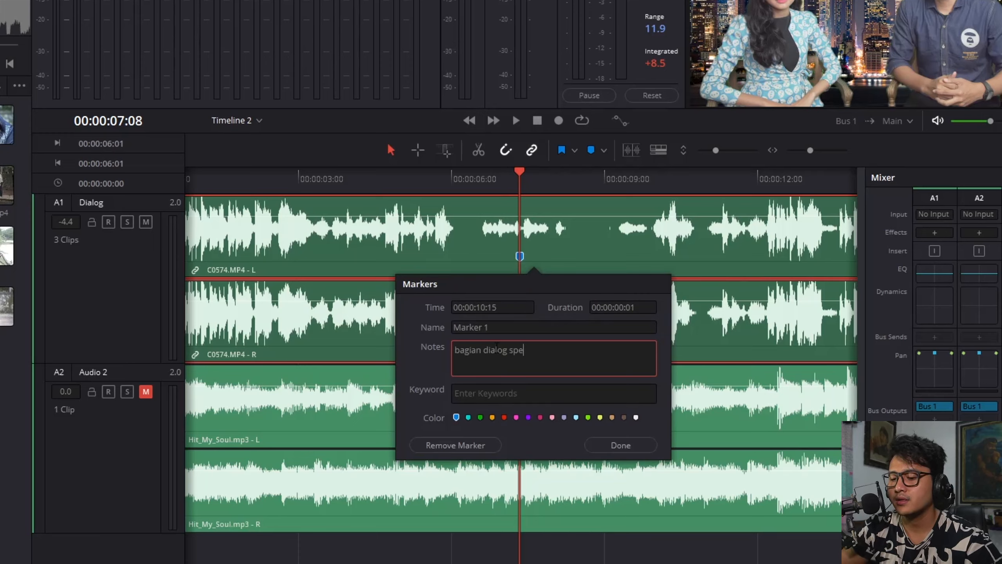
click(516, 417)
click(528, 417)
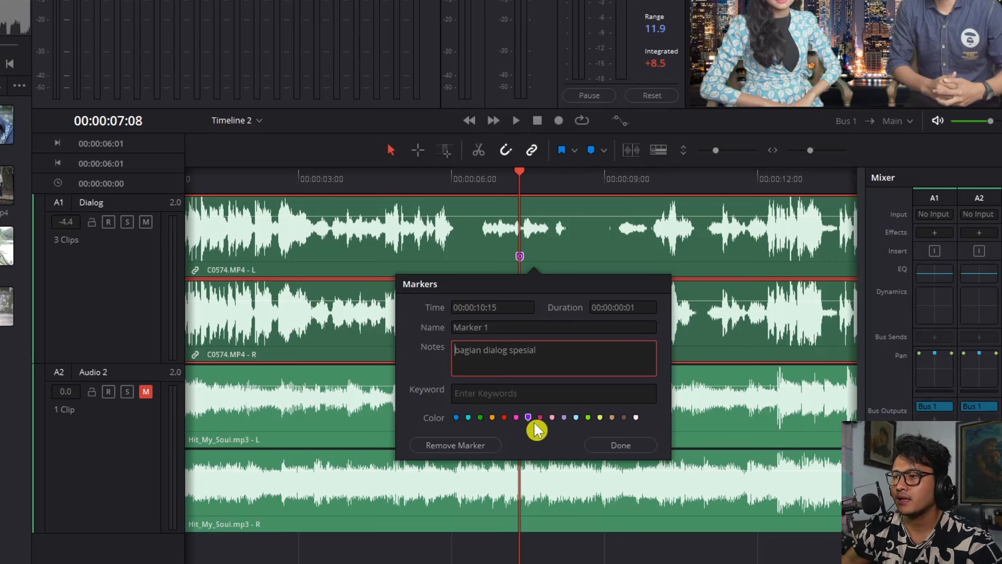
click(621, 445)
Move the playhead to 00:00:11:00, then return it to the purple marker on the Dialog clip and play past it.
drag(617, 176, 707, 180)
scroll(552, 283, right, 5)
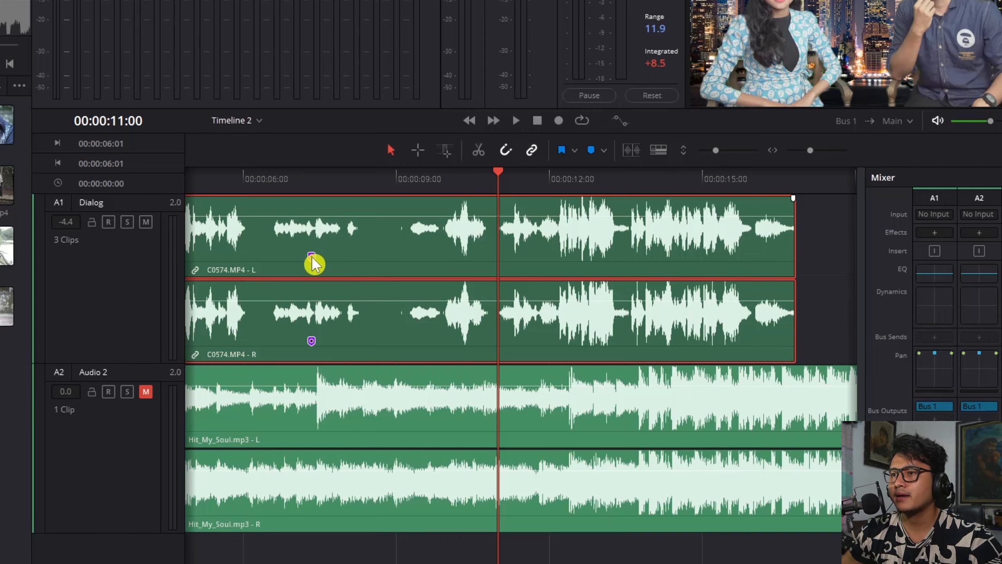
key(ctrl+minus)
scroll(421, 272, down, 7)
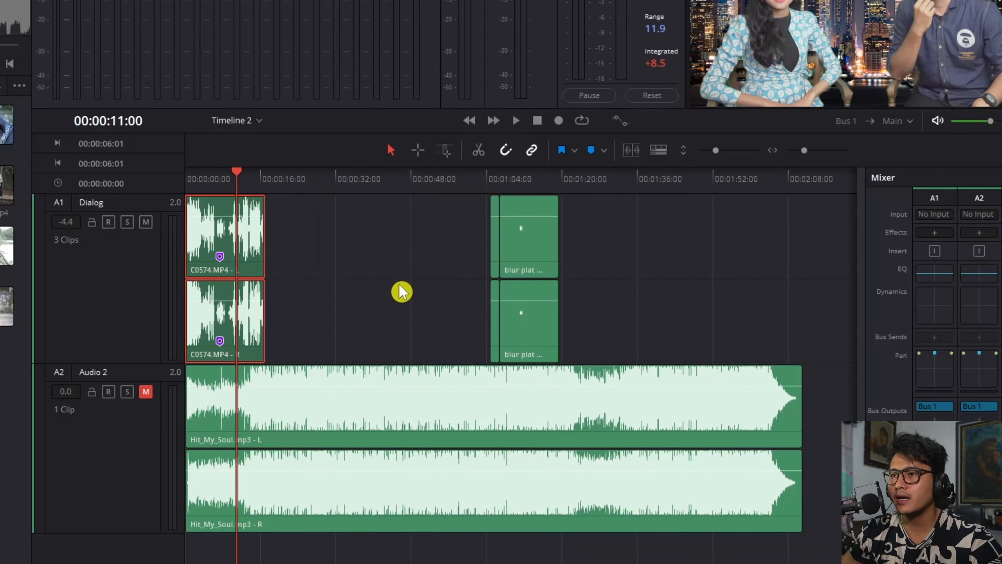
scroll(400, 292, down, 2)
scroll(398, 293, down, 1)
scroll(399, 293, up, 1)
click(219, 177)
scroll(223, 223, up, 5)
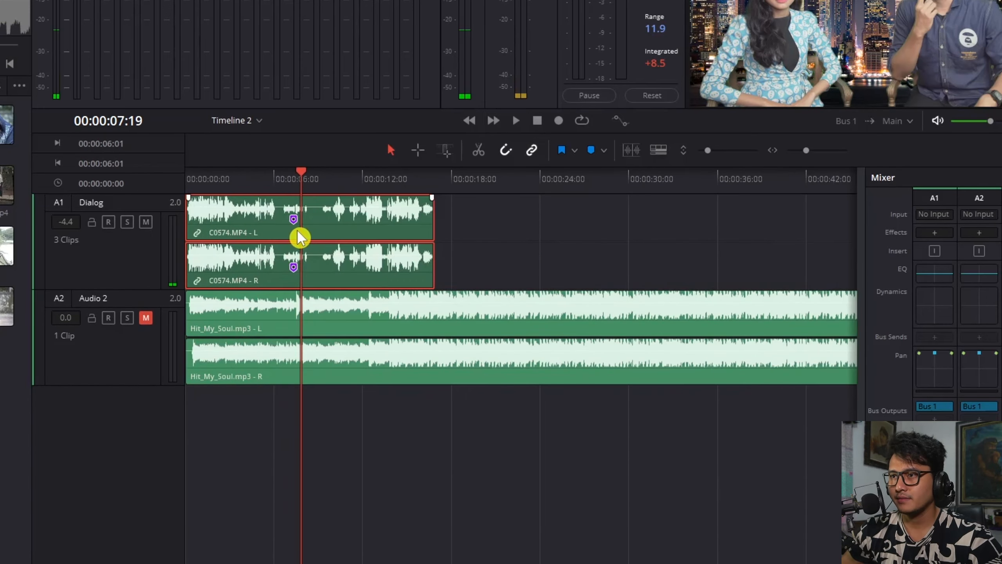
click(613, 201)
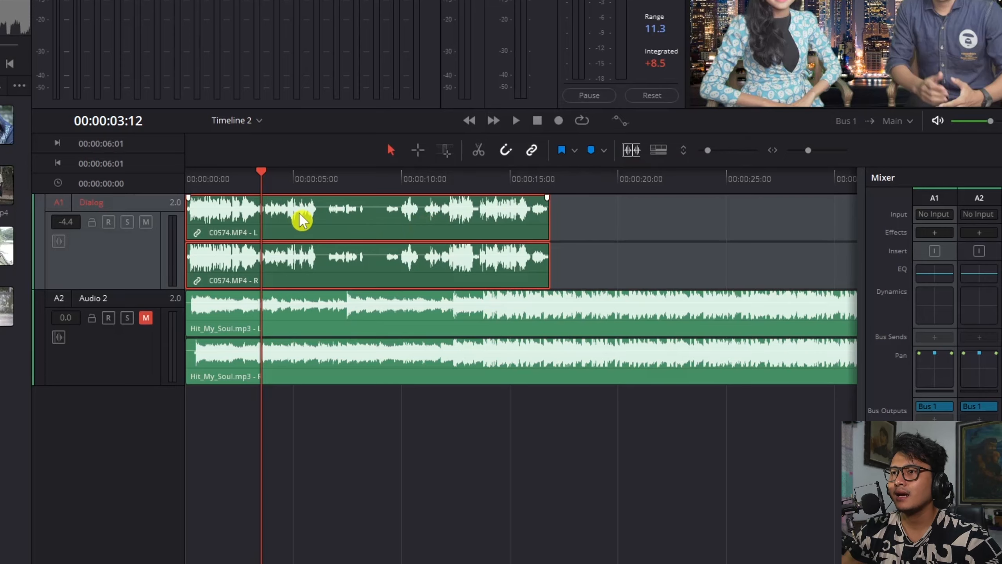
Turn on transient detection for the Dialog track and examine the transient lines along its waveform.
scroll(313, 230, up, 3)
scroll(314, 235, up, 2)
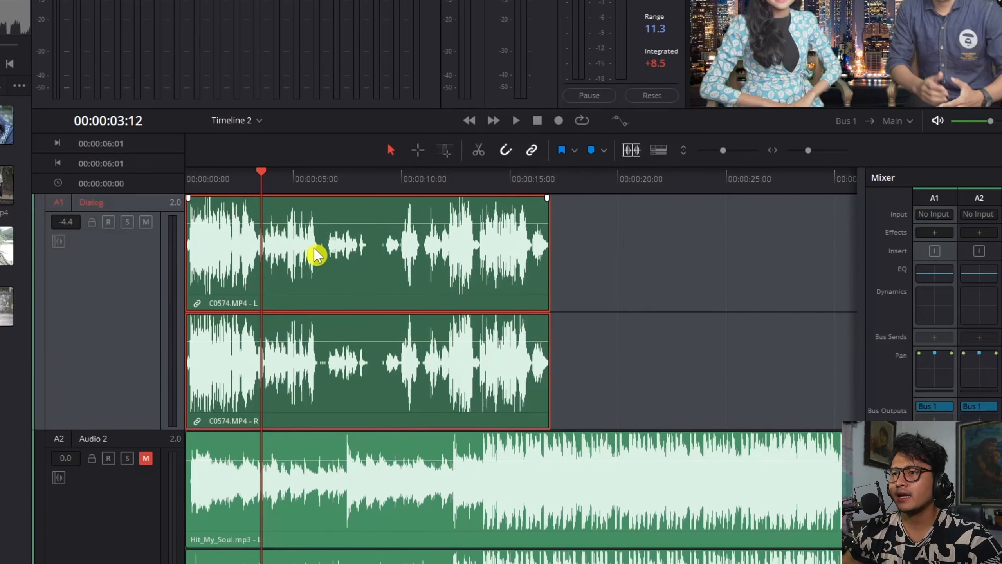
scroll(317, 274, up, 2)
scroll(319, 280, up, 1)
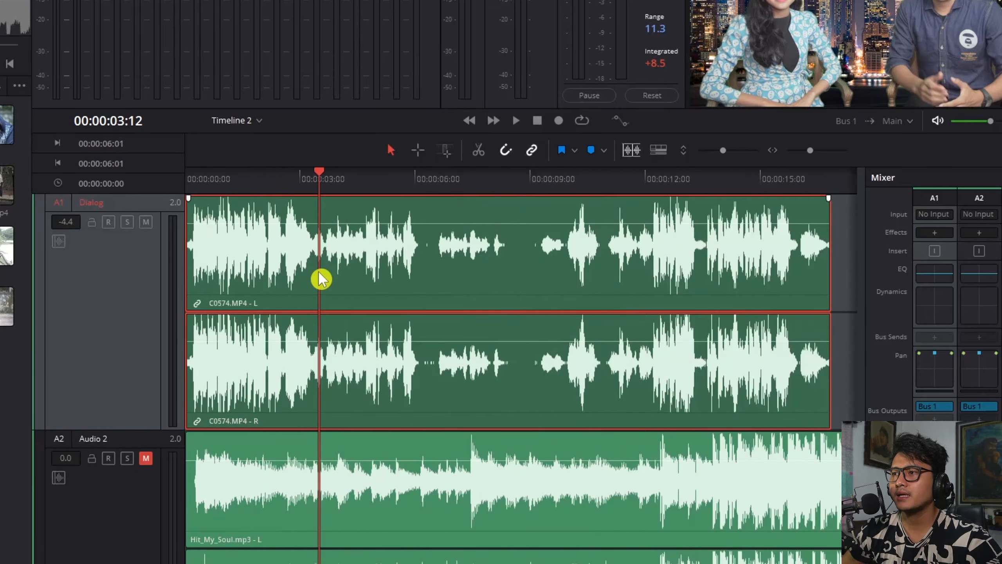
scroll(320, 280, down, 1)
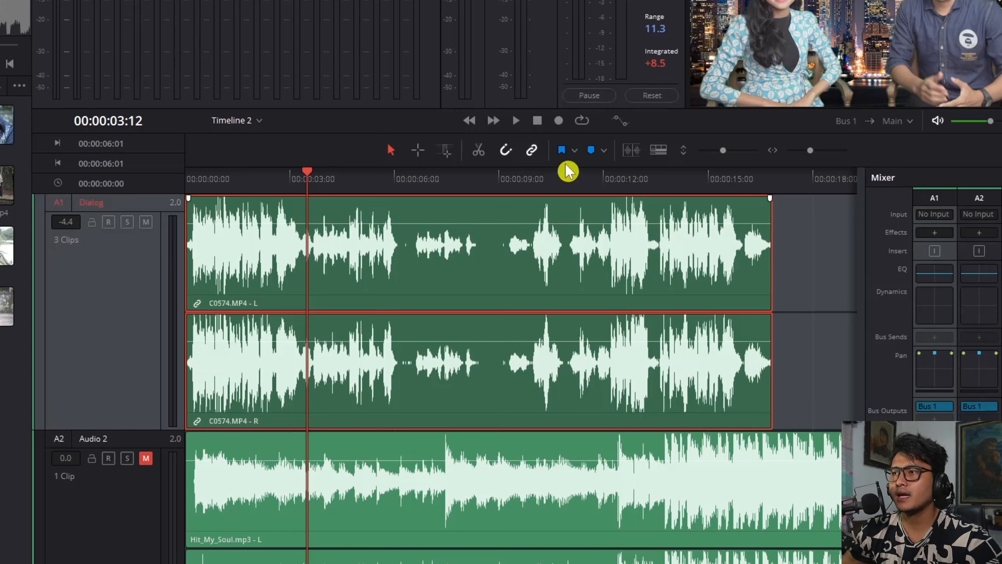
click(633, 151)
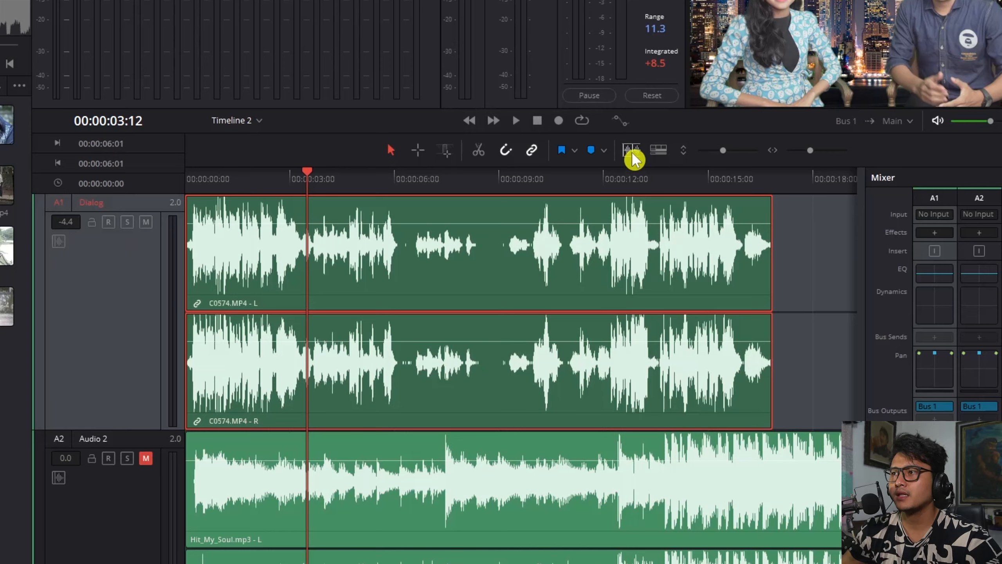
click(62, 253)
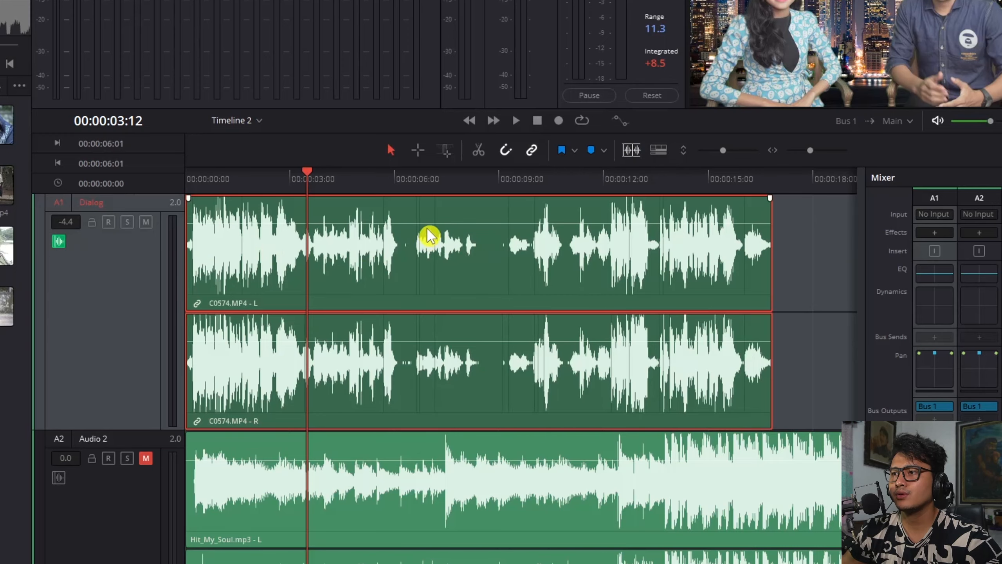
scroll(535, 244, up, 4)
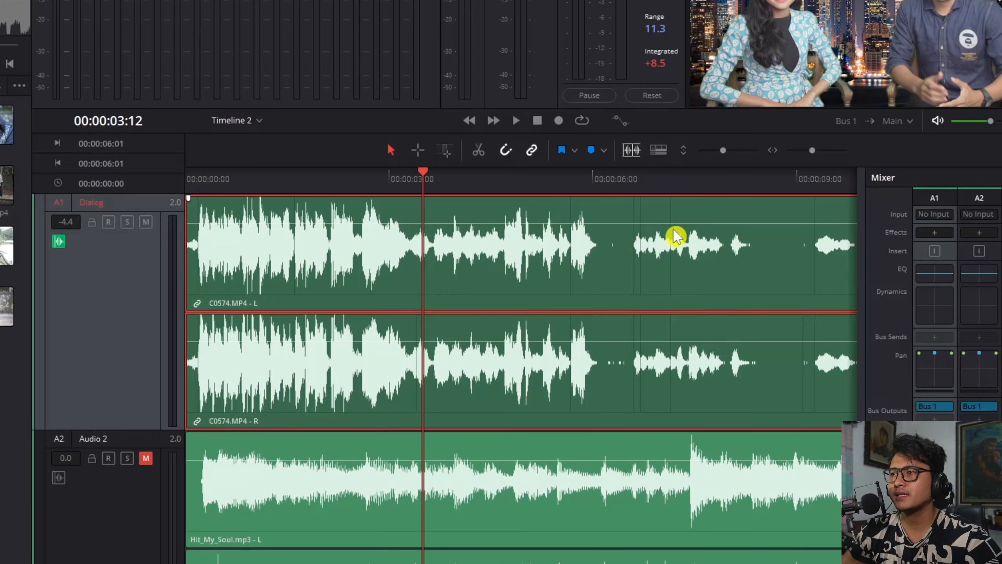
scroll(576, 263, down, 4)
scroll(578, 256, down, 1)
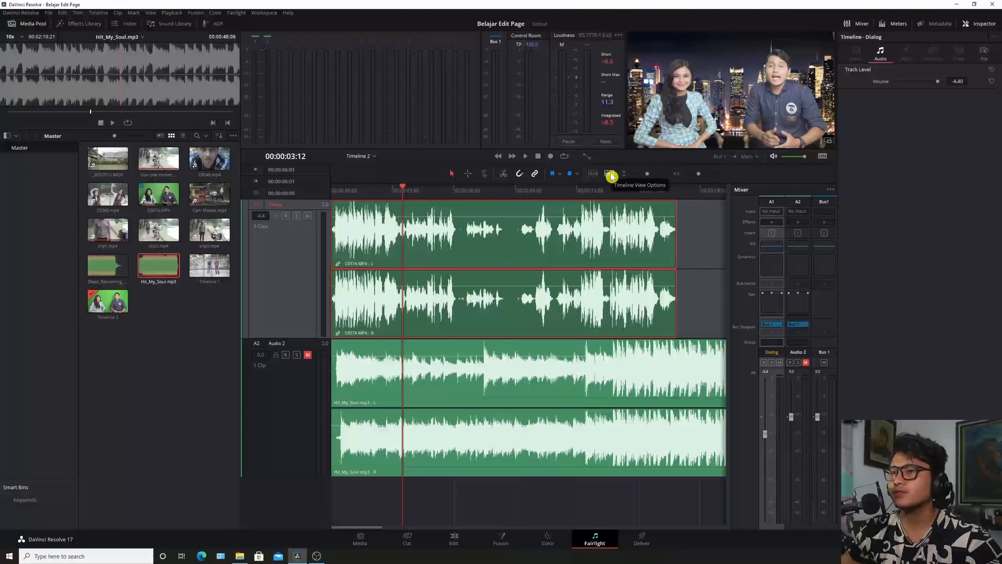
Show the video tracks in the timeline and select the 598888-york-city-at-night.jpg clip on Video 1.
click(610, 174)
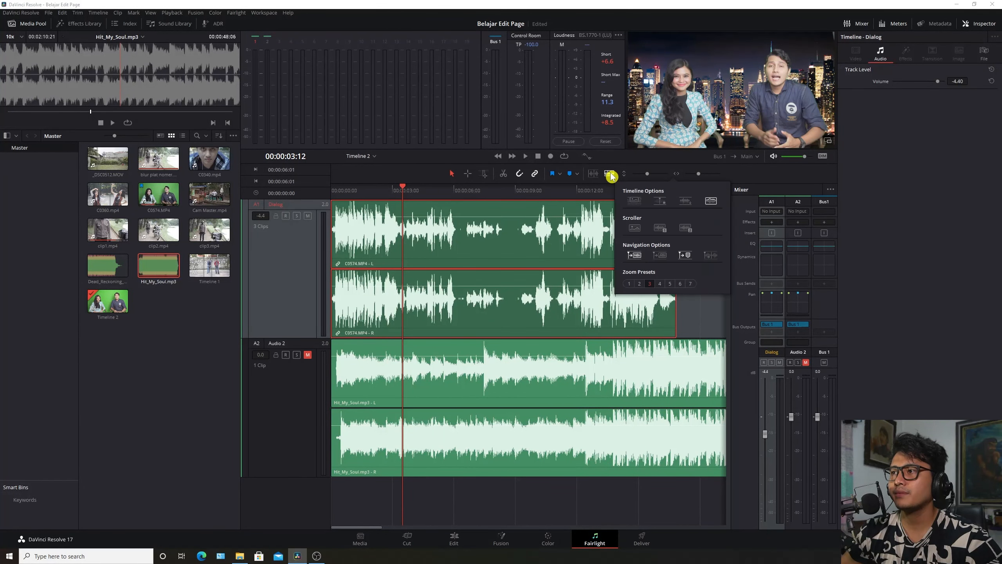
click(635, 202)
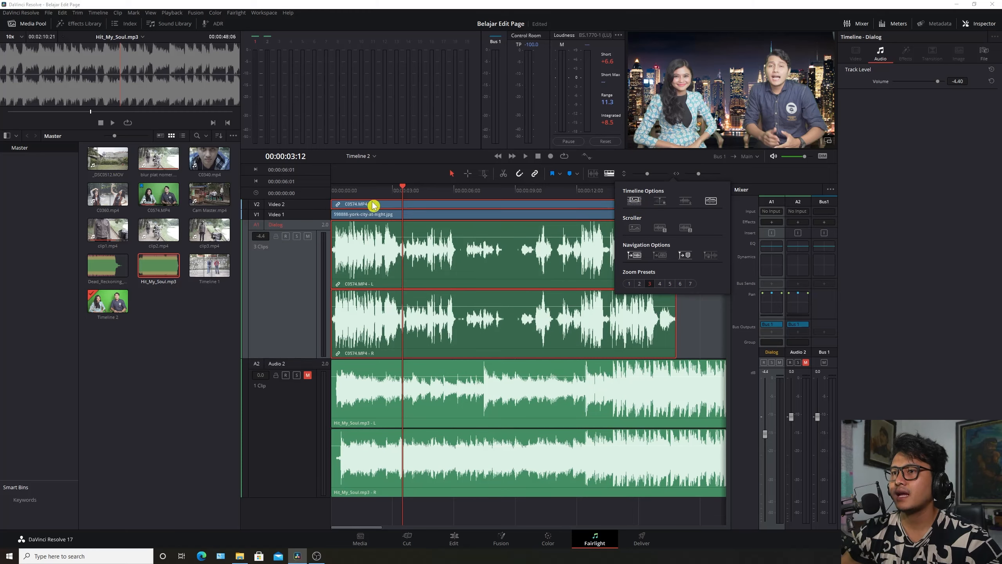
click(379, 216)
click(389, 214)
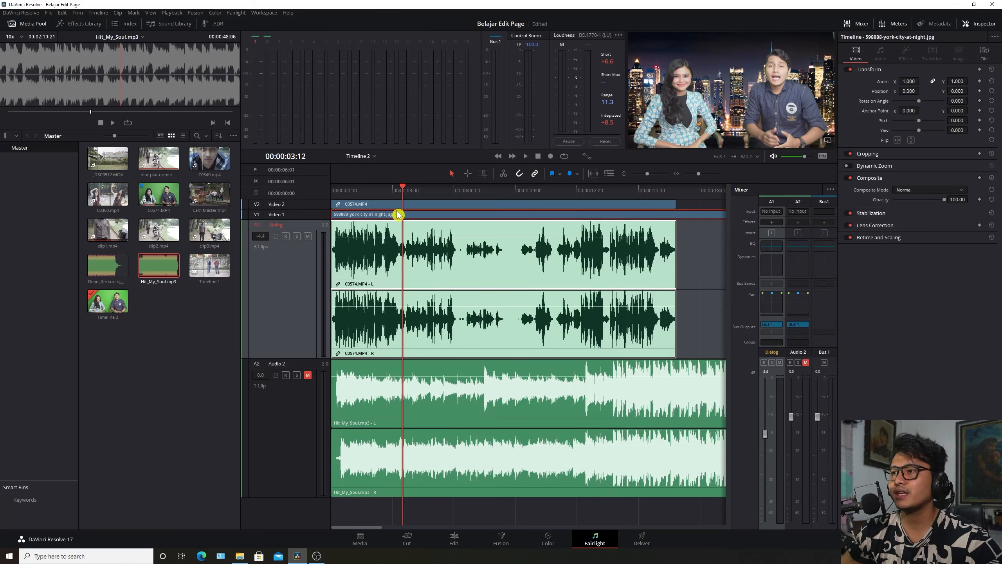
Turn on the video scroller below the tracks and hide the video tracks from the timeline.
click(609, 174)
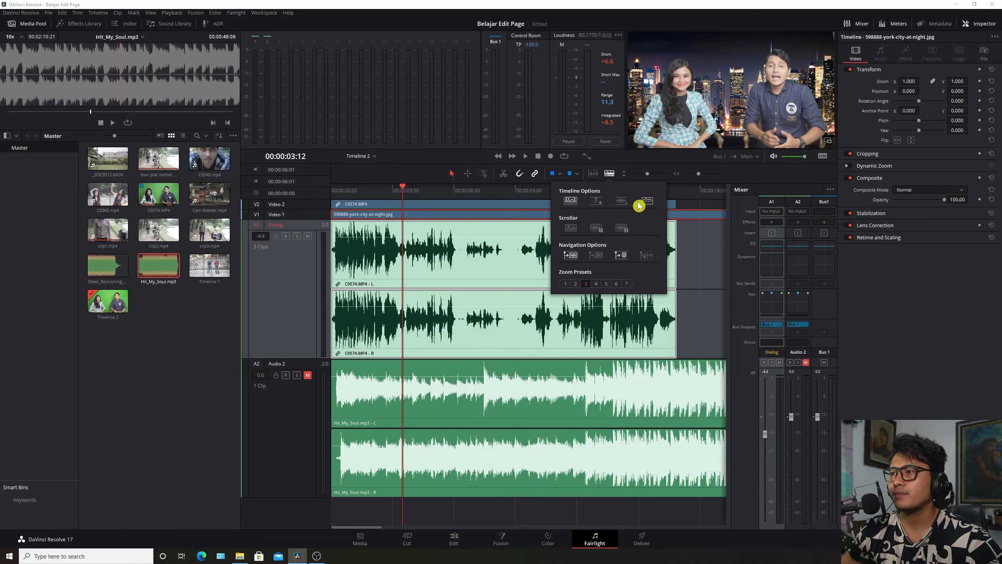
click(575, 229)
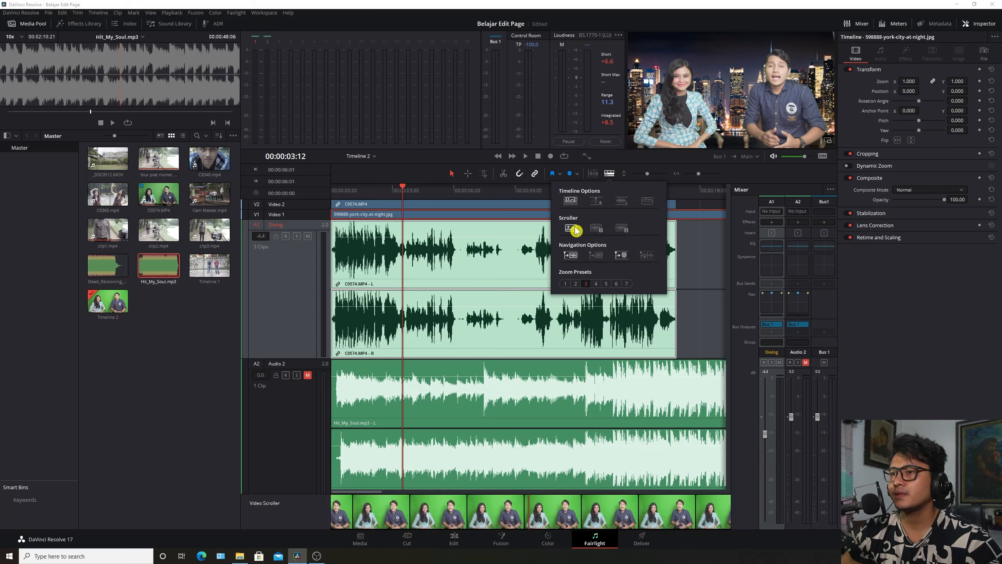
click(597, 256)
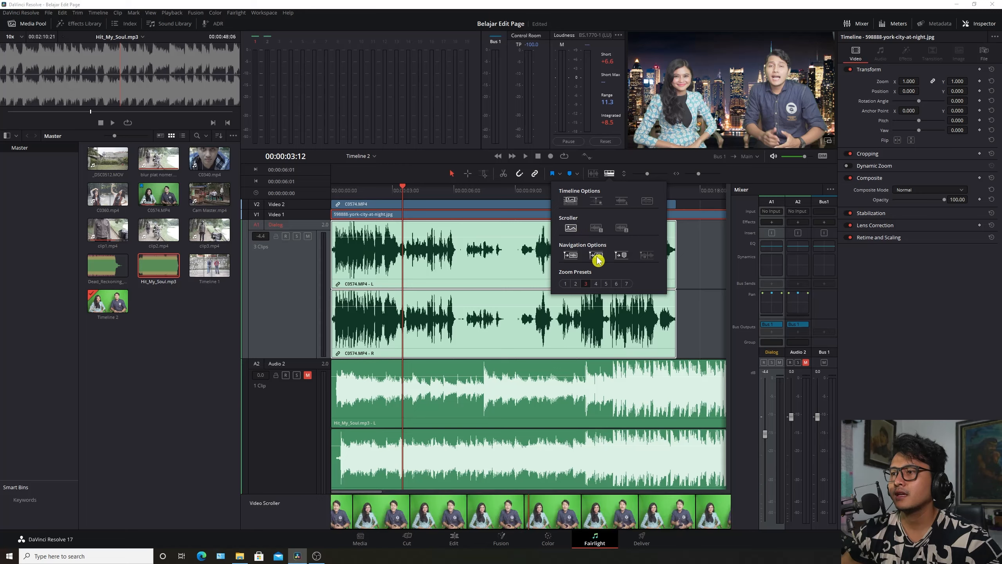
click(571, 201)
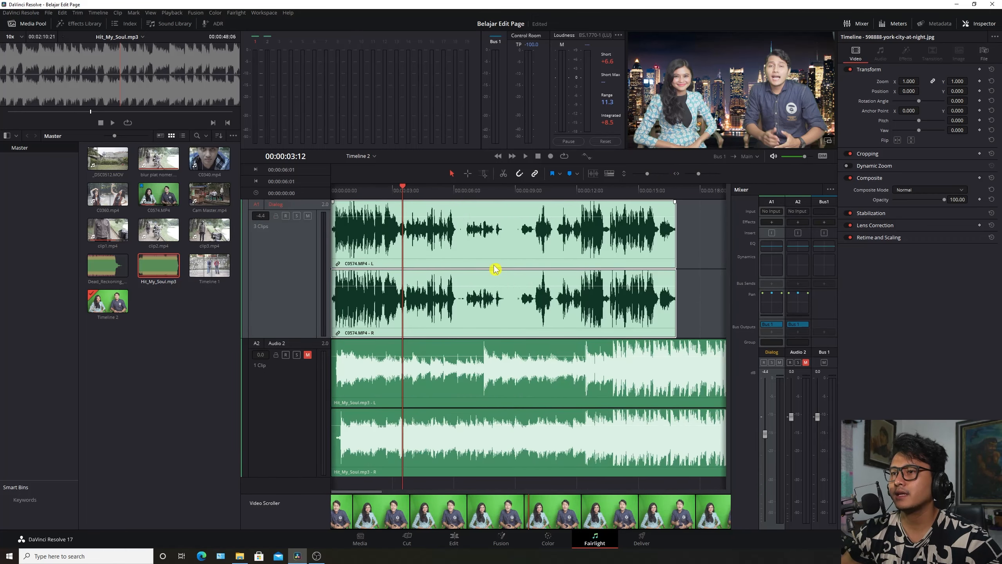
Deselect the clips, try smaller and larger track heights, and zoom the timeline in and out to inspect the waveforms.
scroll(494, 269, down, 2)
click(493, 379)
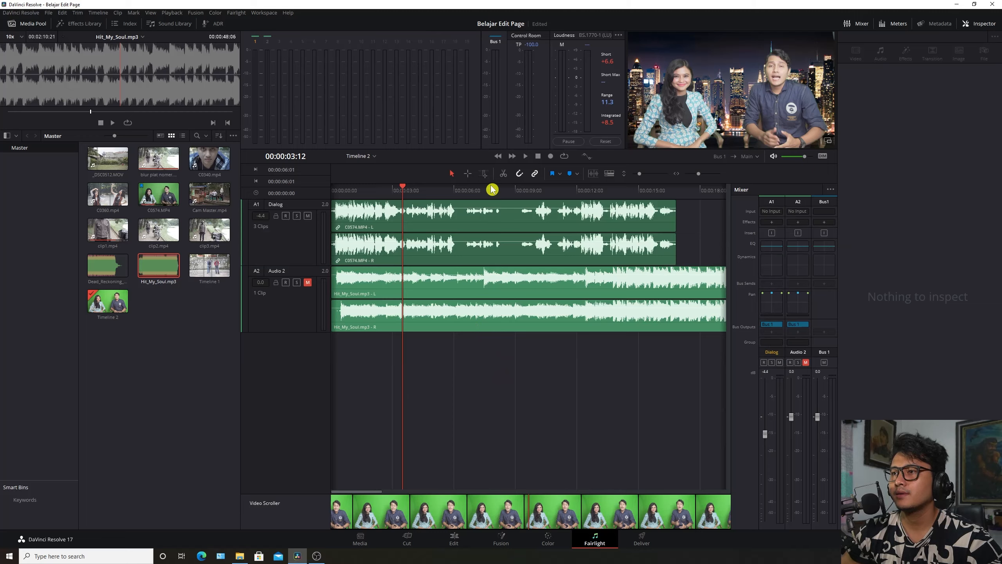
mouse_move(641, 176)
mouse_down()
mouse_move(703, 175)
mouse_move(641, 175)
mouse_up()
scroll(469, 287, up, 3)
scroll(474, 291, down, 5)
scroll(462, 280, up, 3)
scroll(461, 281, up, 3)
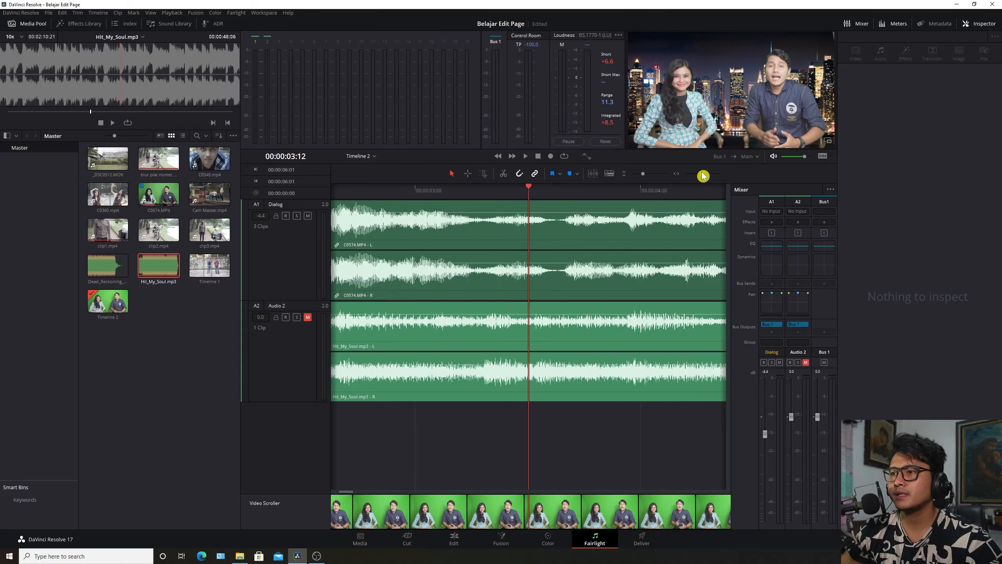
scroll(697, 175, down, 2)
scroll(579, 296, up, 2)
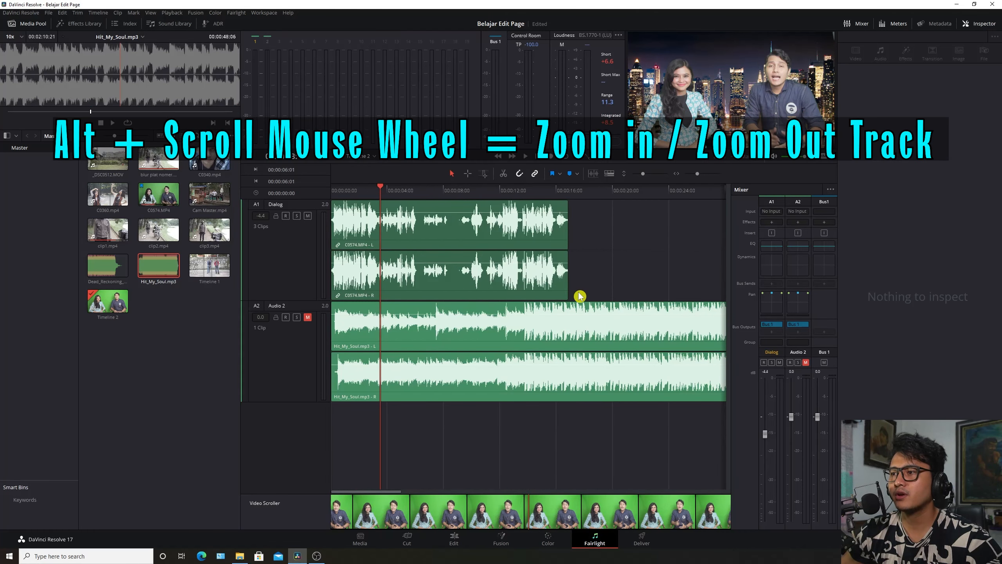
scroll(581, 297, down, 2)
scroll(586, 292, up, 3)
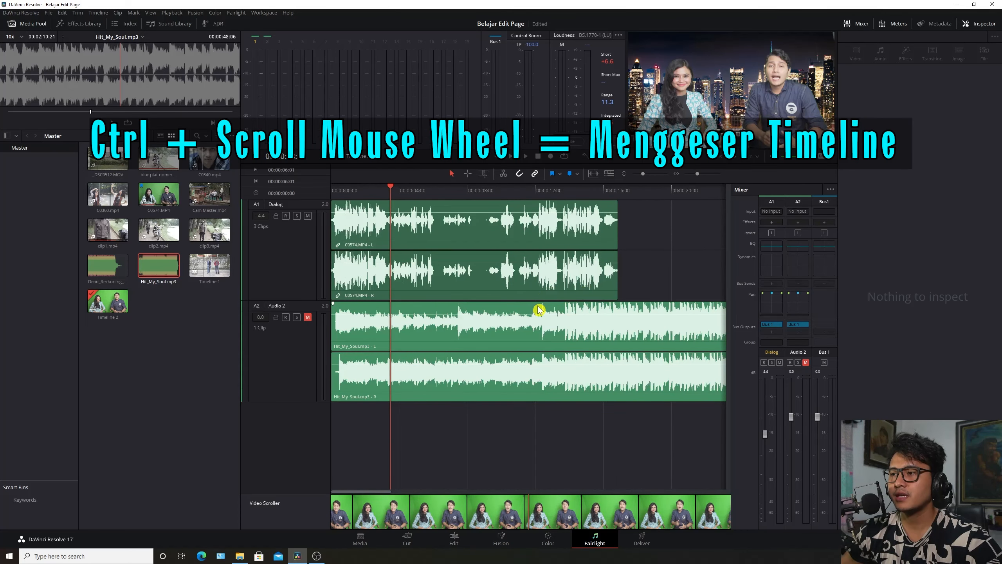
Look along the music track to beyond 00:00:32:00 and return to the start of the timeline.
scroll(539, 310, down, 5)
scroll(539, 309, up, 2)
scroll(539, 309, down, 5)
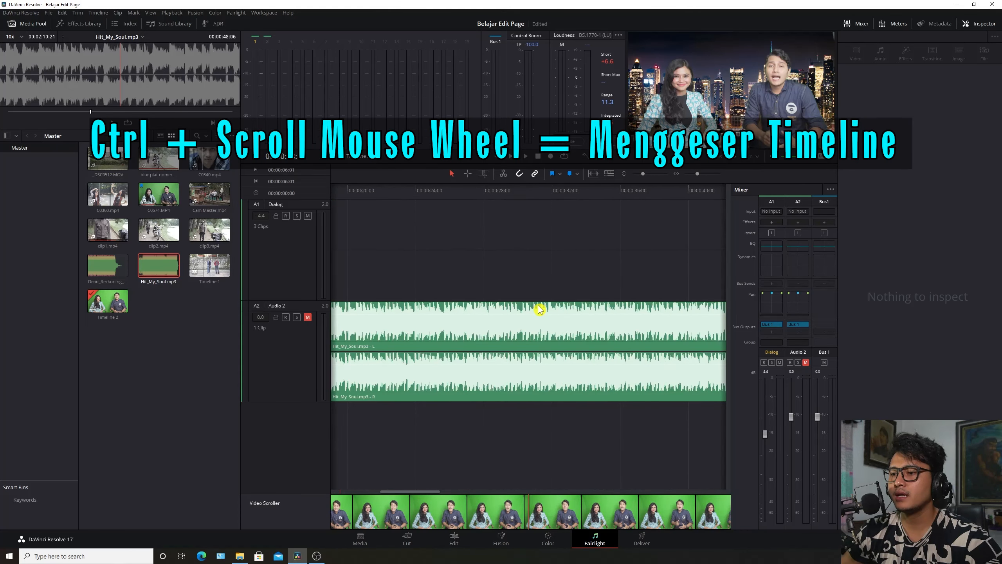
scroll(539, 308, up, 5)
scroll(537, 307, down, 3)
scroll(532, 305, up, 4)
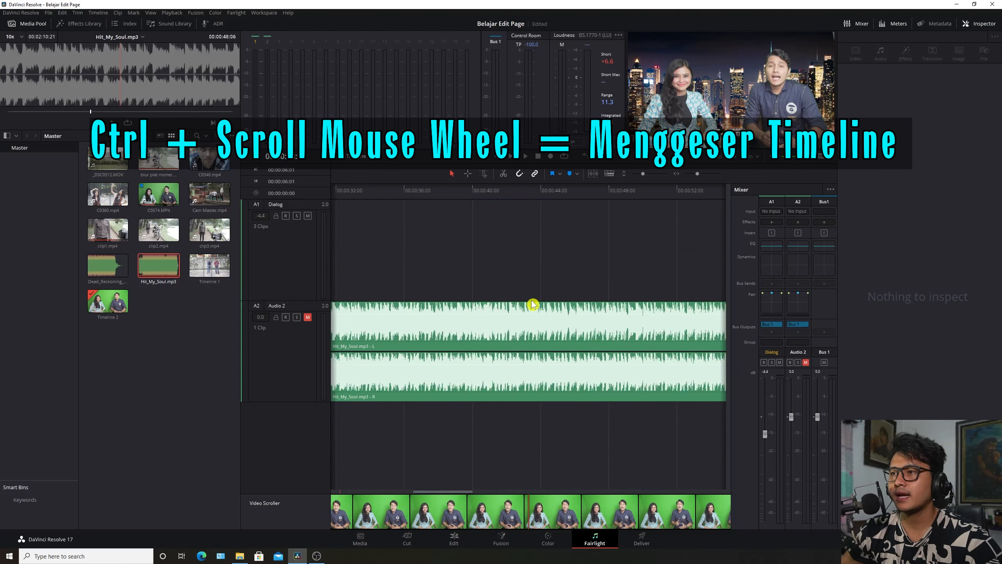
scroll(531, 304, up, 3)
drag(374, 491, 290, 512)
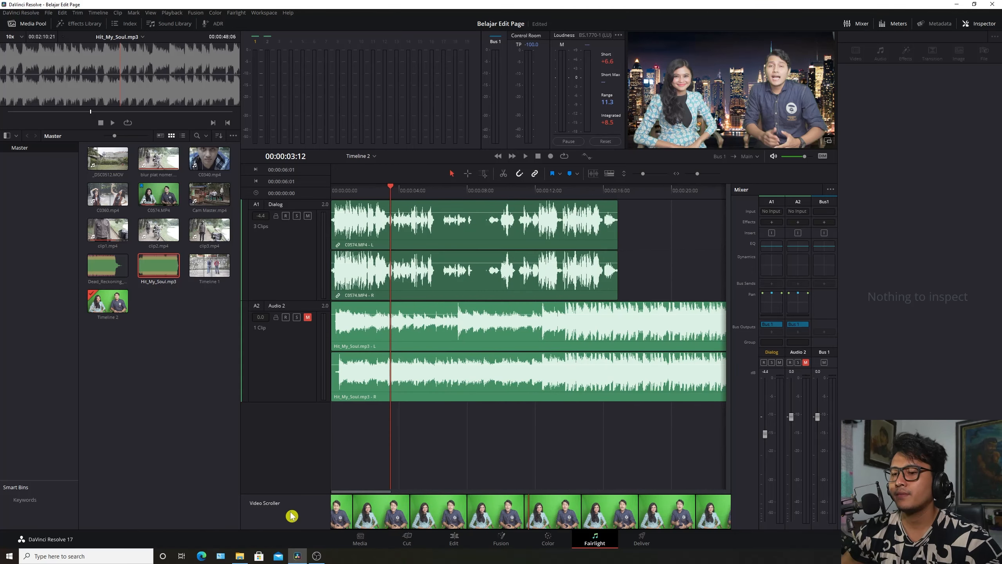
Enable all four navigation options for the timeline and turn off the video scroller.
click(609, 173)
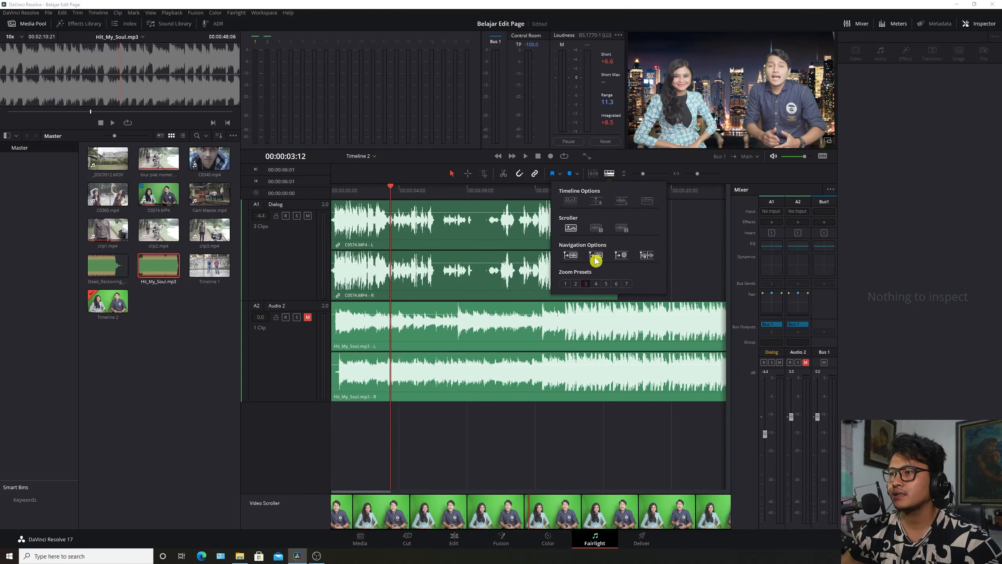
click(571, 229)
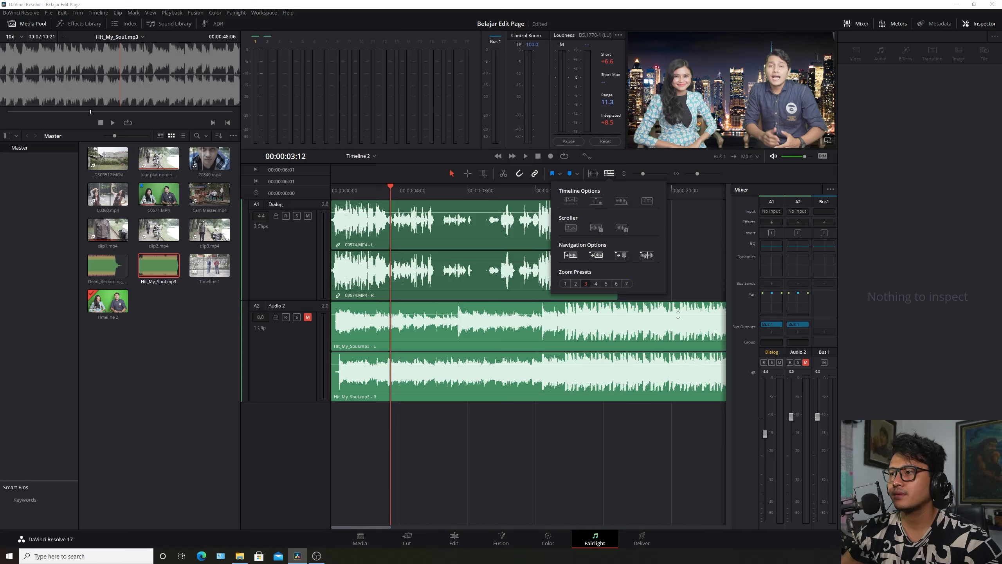
click(639, 433)
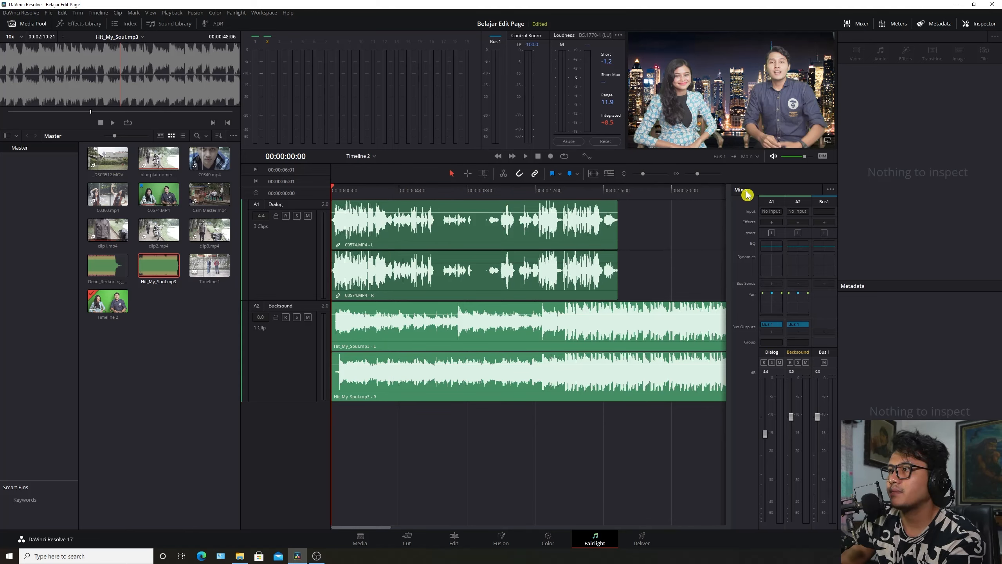
Hide the clip metadata, keep the Inspector open, and play Dialog and Backsound together from the start to 00:00:02:23.
click(980, 27)
click(983, 26)
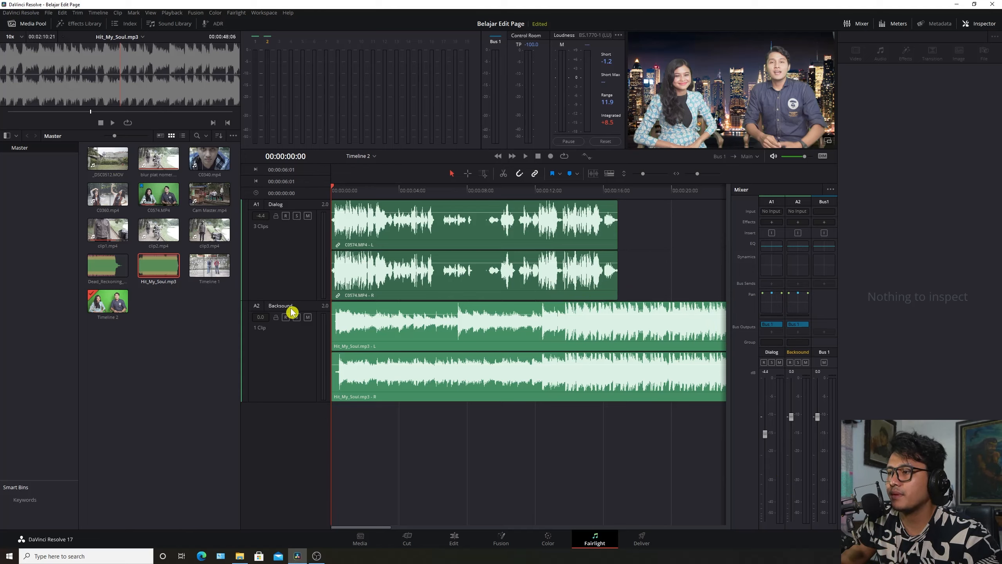
key(space)
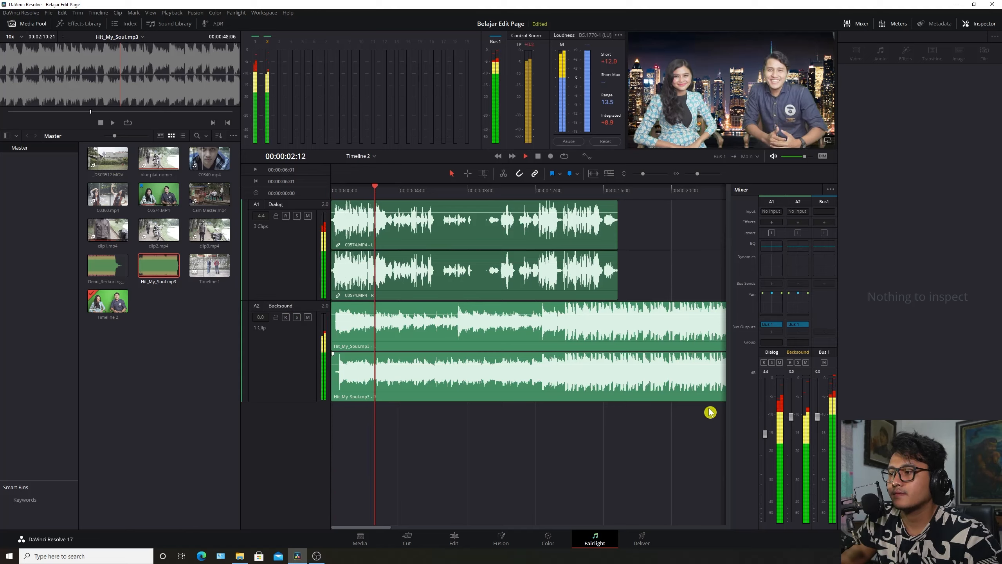
key(space)
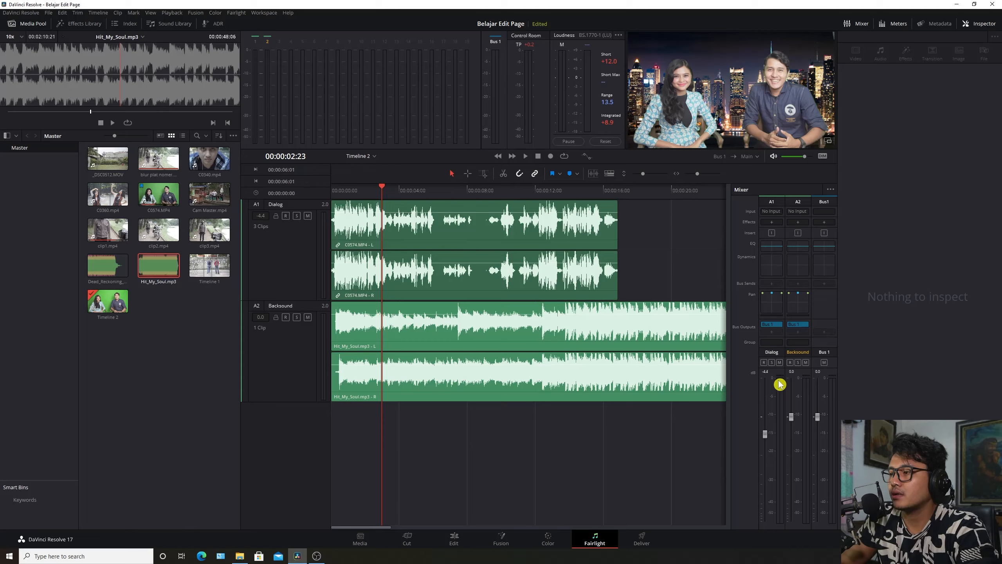
Raise the Dialog track's fader to 0.0 dB and play the timeline to hear the new level.
drag(764, 434, 766, 418)
key(space)
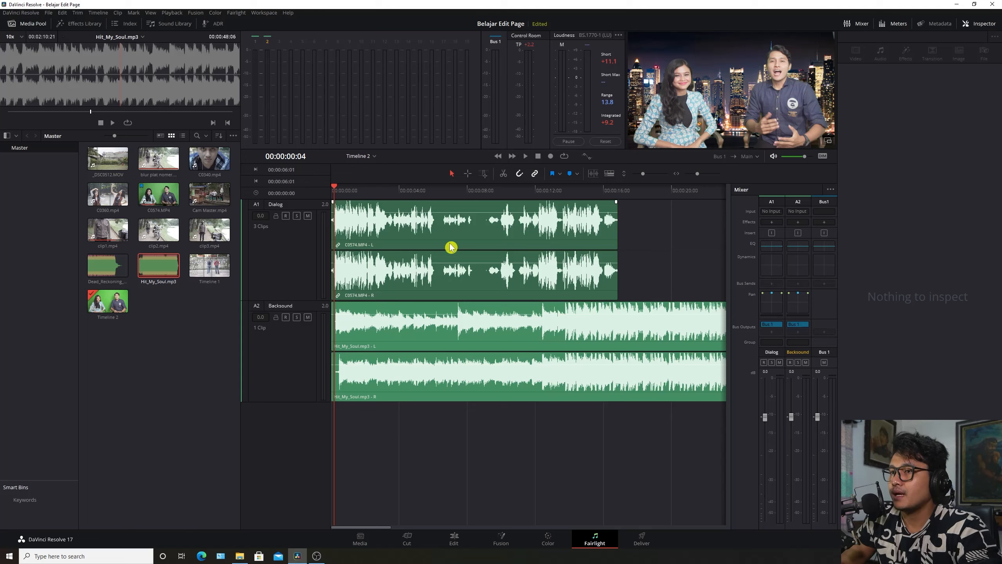
Lower the Dialog track's fader to -1.1 dB and play from the start of the timeline to hear the level.
click(289, 307)
click(374, 300)
click(639, 500)
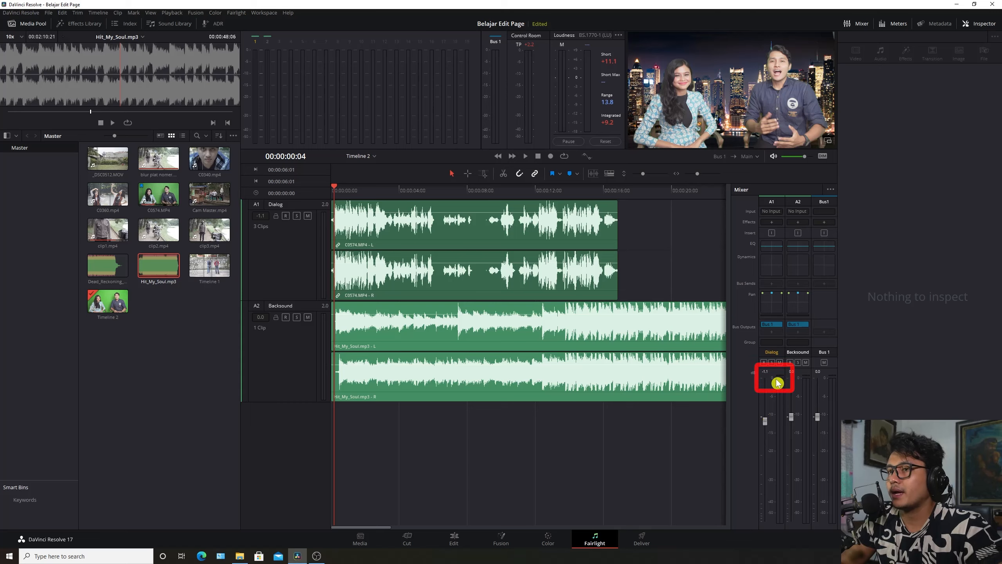
key(space)
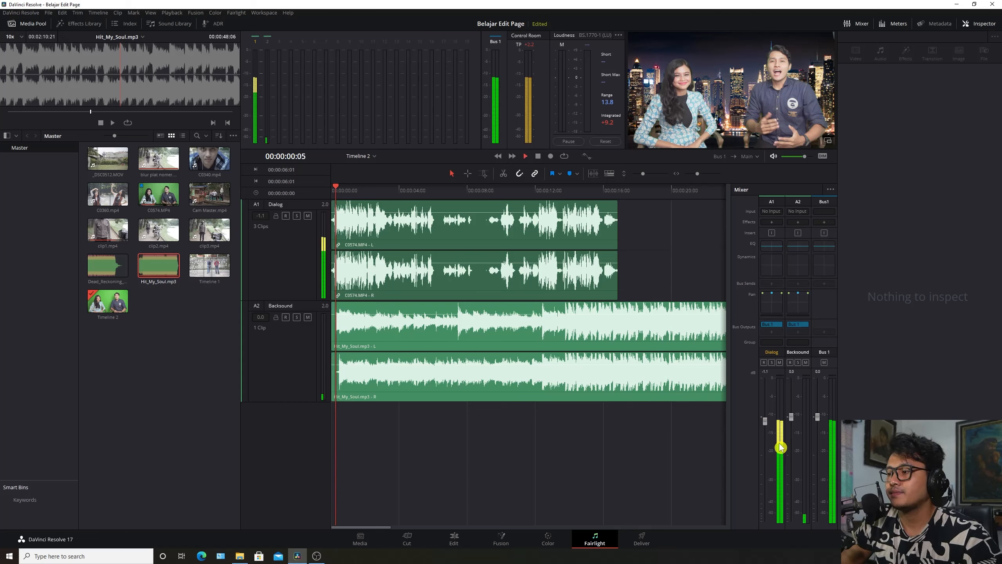
key(space)
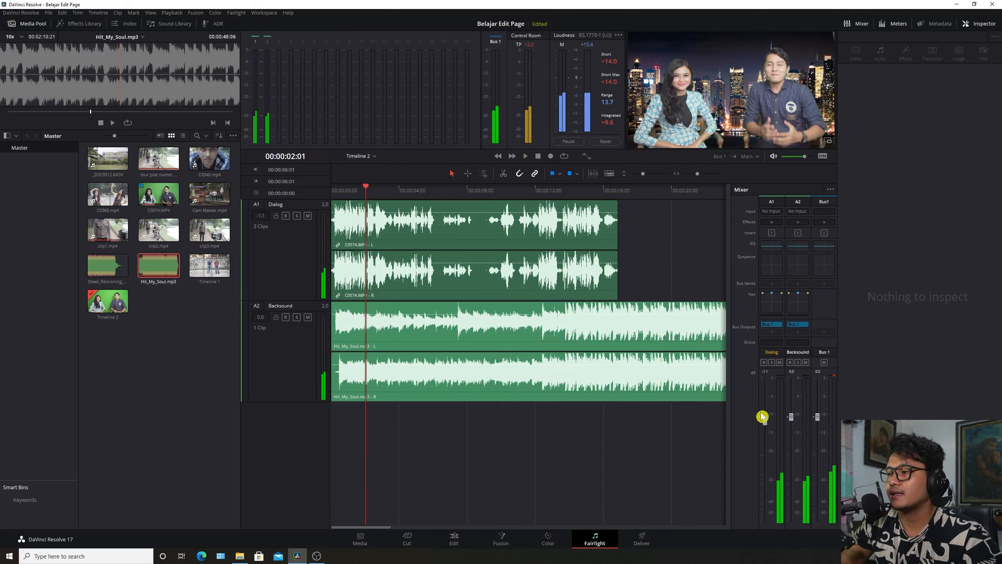
Set the Dialog track's fader to -3.0 dB and replay the opening seconds to compare Dialog with Backsound.
drag(764, 419, 768, 432)
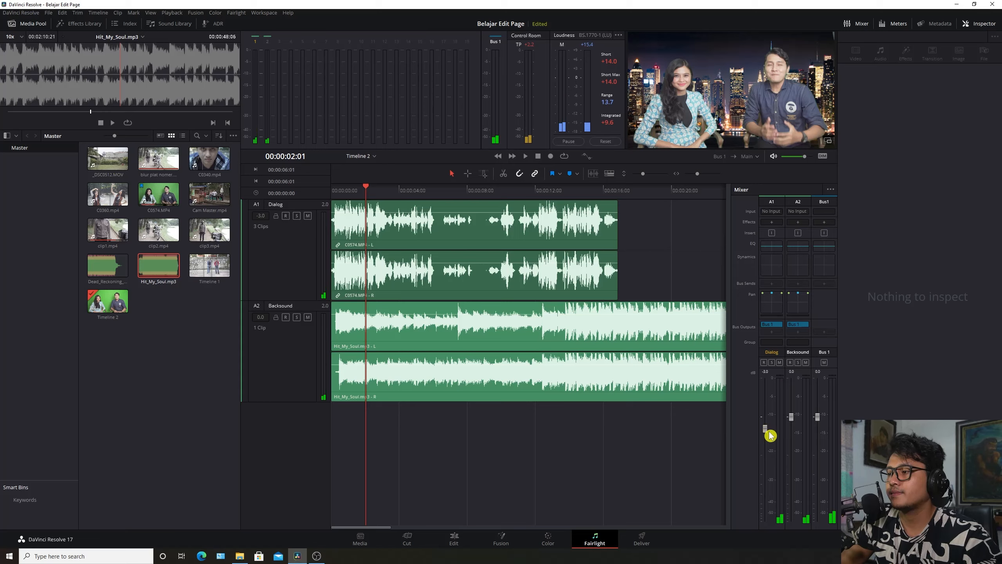
key(space)
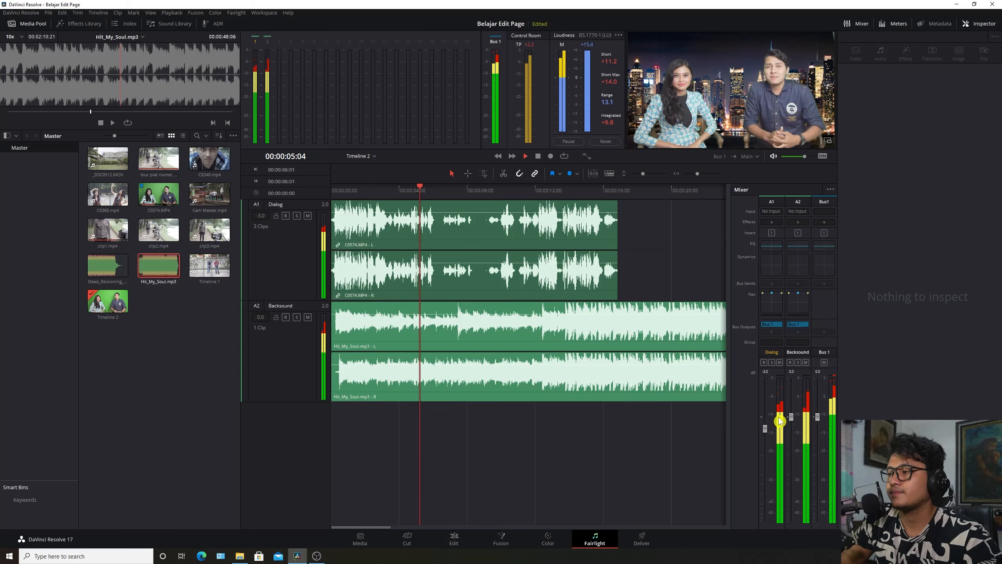
key(Home)
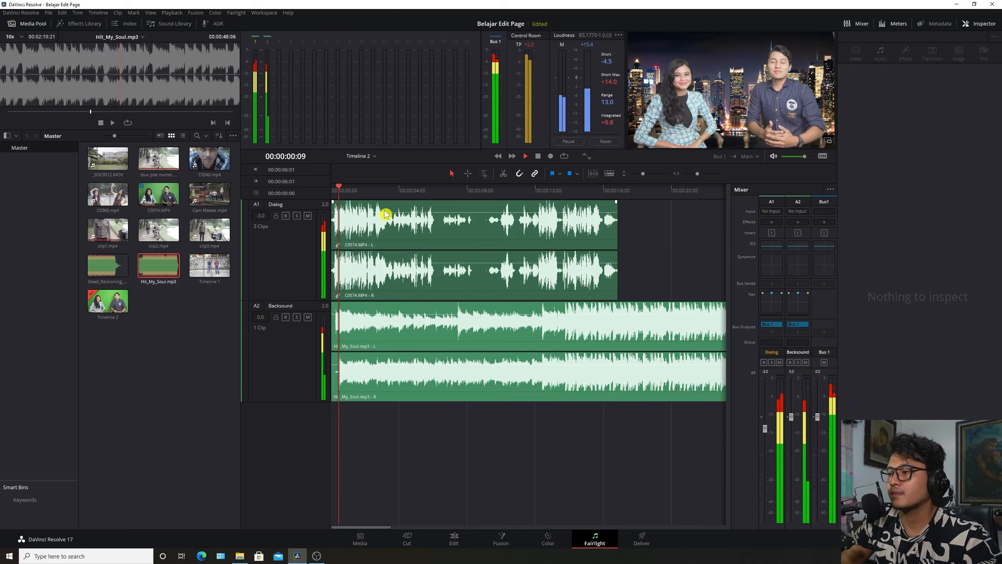
key(space)
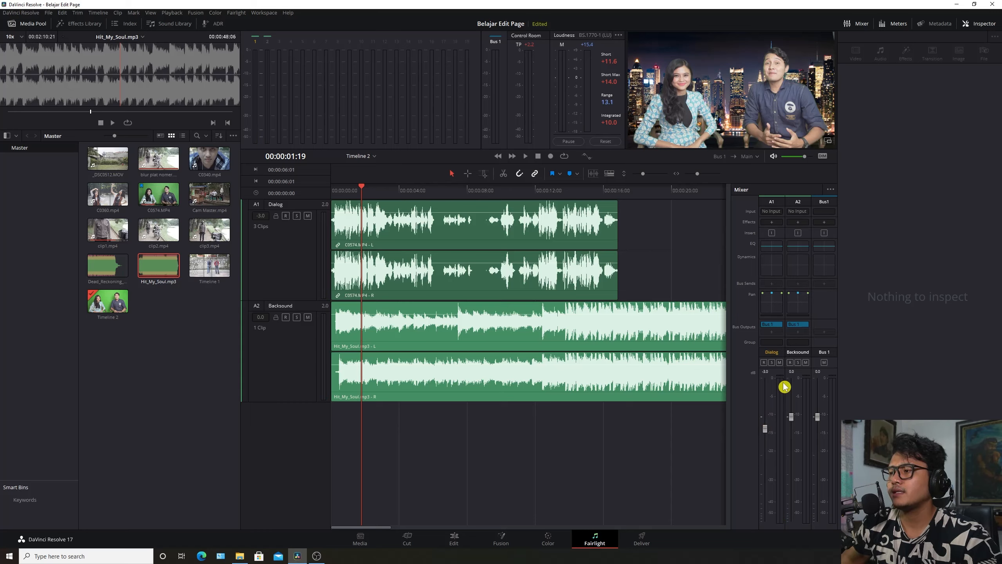
click(334, 192)
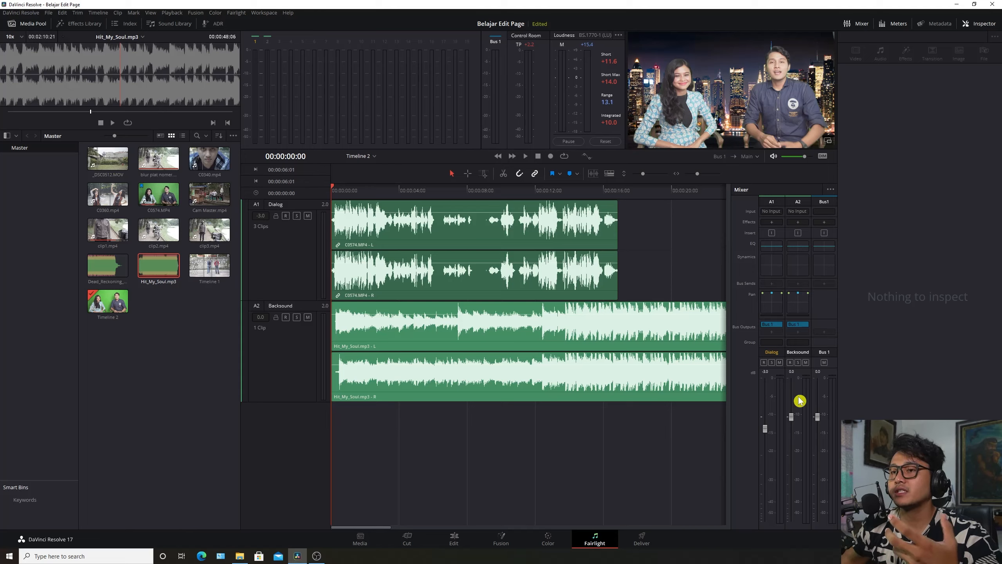
key(space)
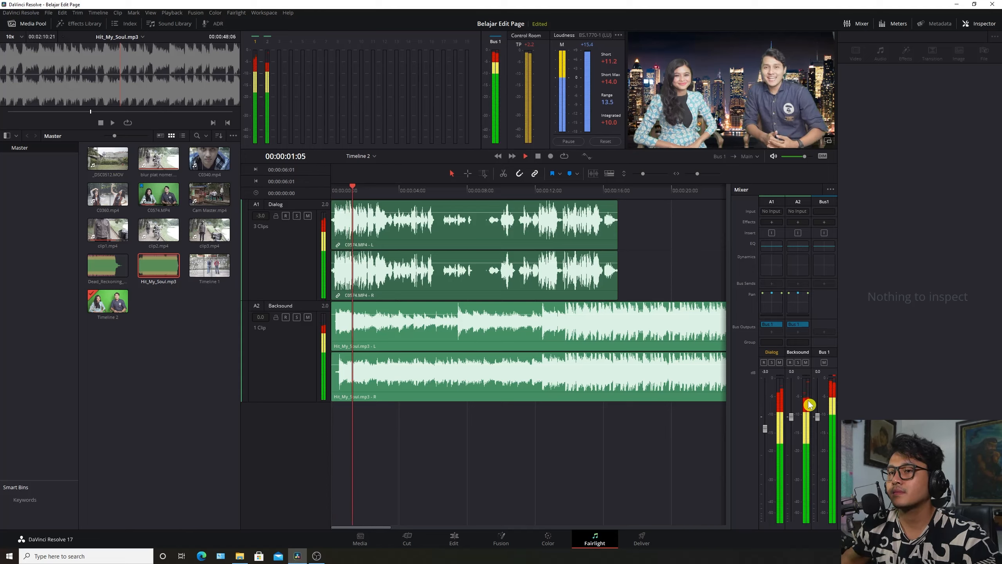
key(space)
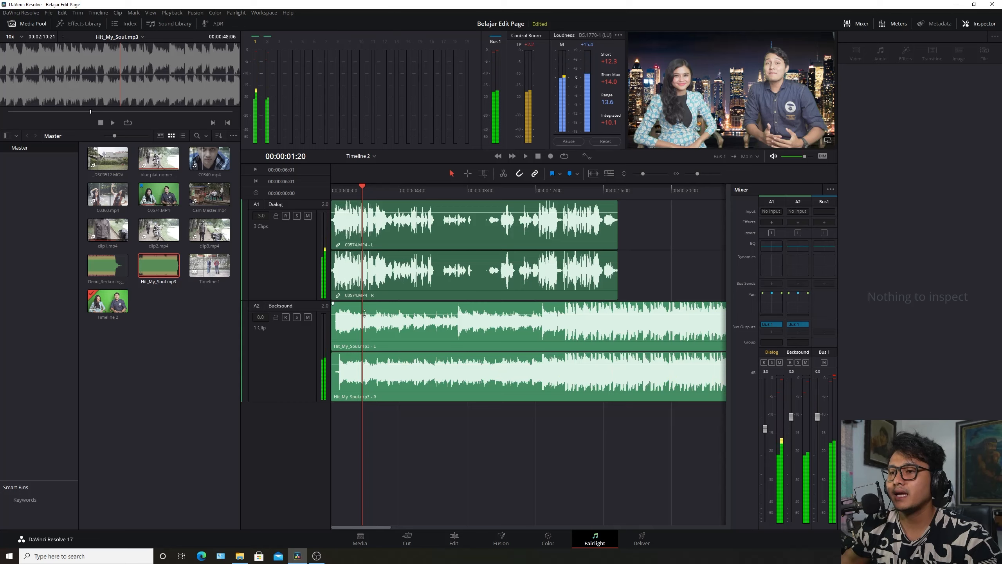
Pull the Hit_My_Soul.mp3 clip's volume line down to -12.2 dB and play the timeline from the start.
click(409, 338)
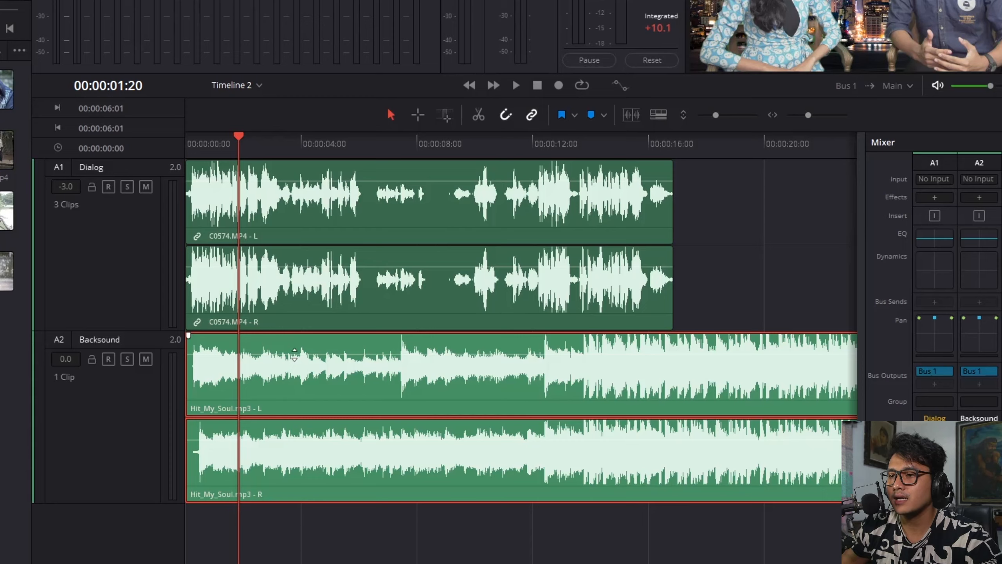
drag(295, 355, 301, 361)
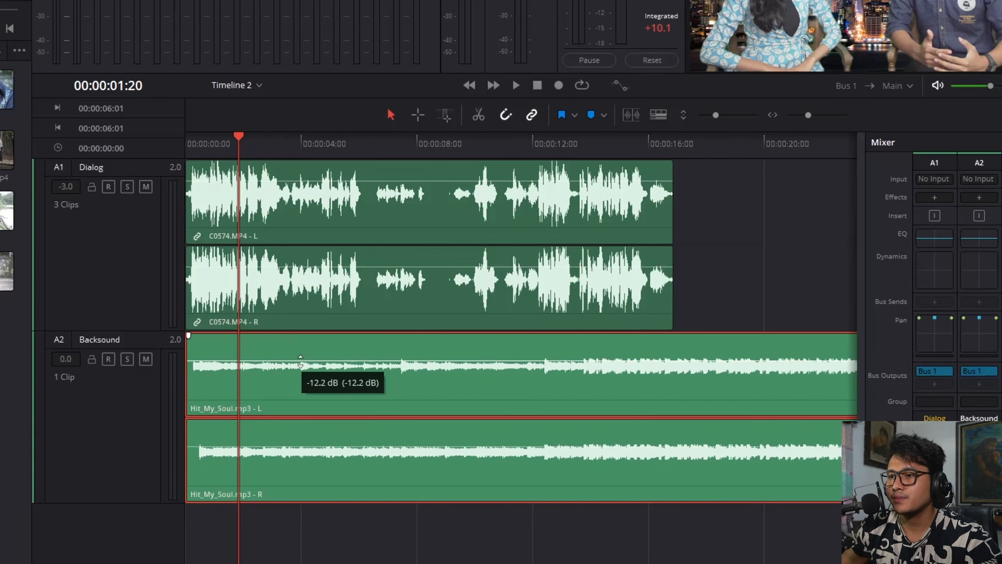
click(196, 151)
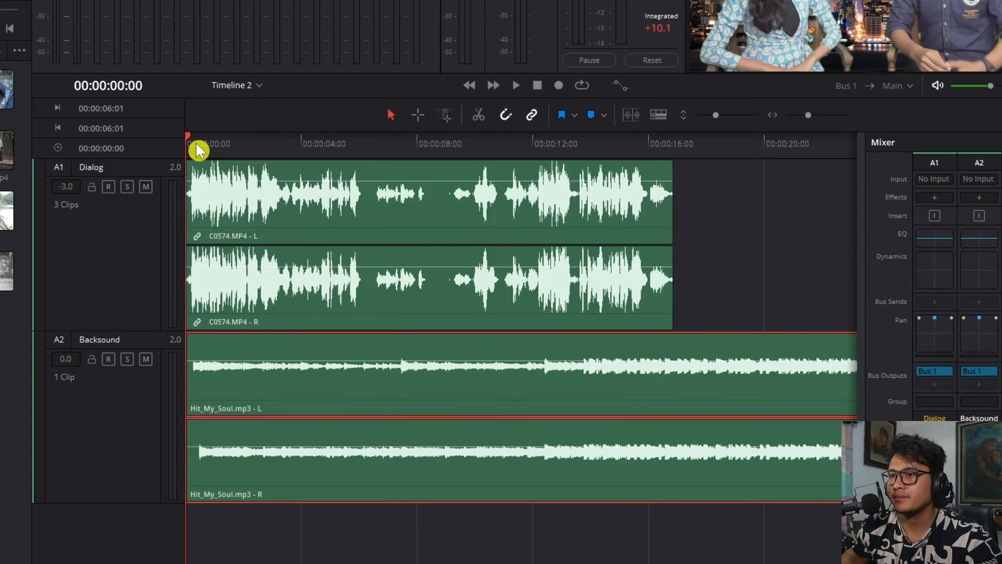
key(space)
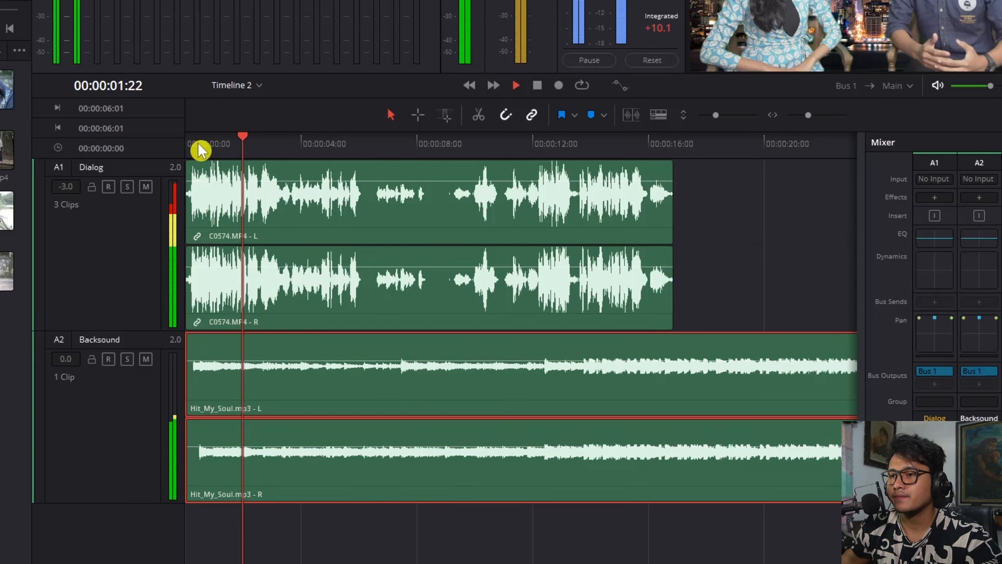
key(space)
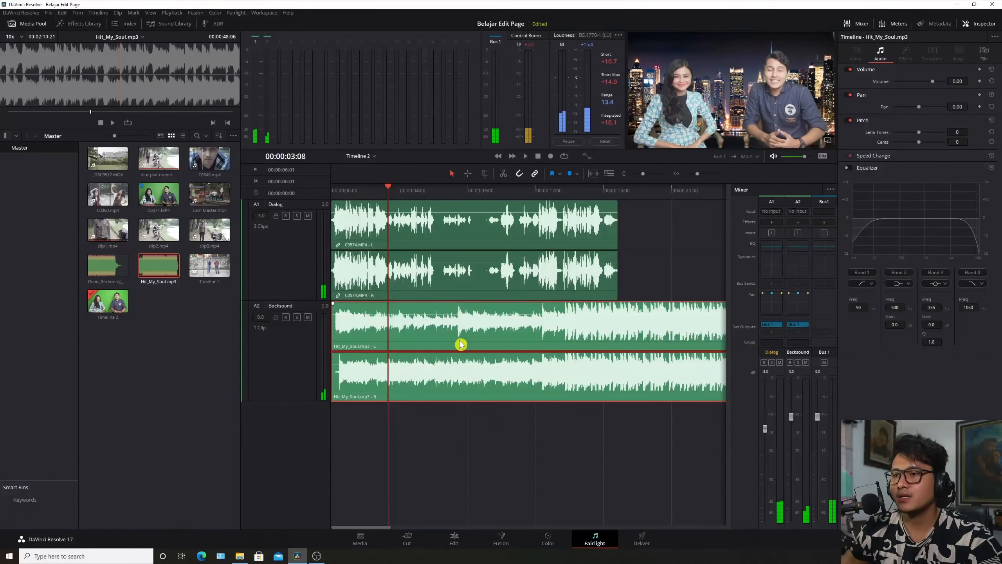
Switch the Hit_My_Soul.mp3 clip's Volume setting off and on again, and set the clip volume to -3.74.
click(991, 27)
click(991, 27)
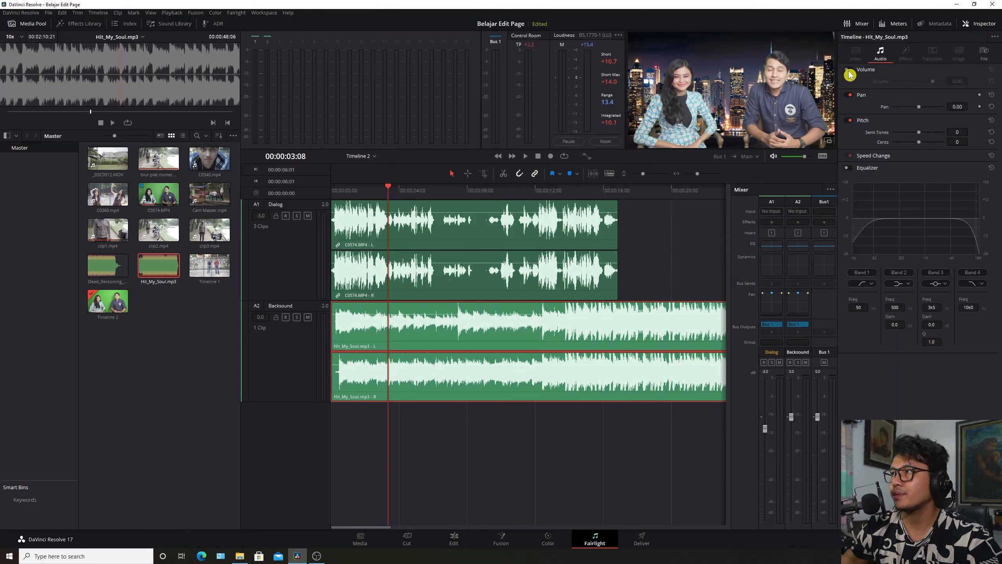
drag(932, 82, 932, 87)
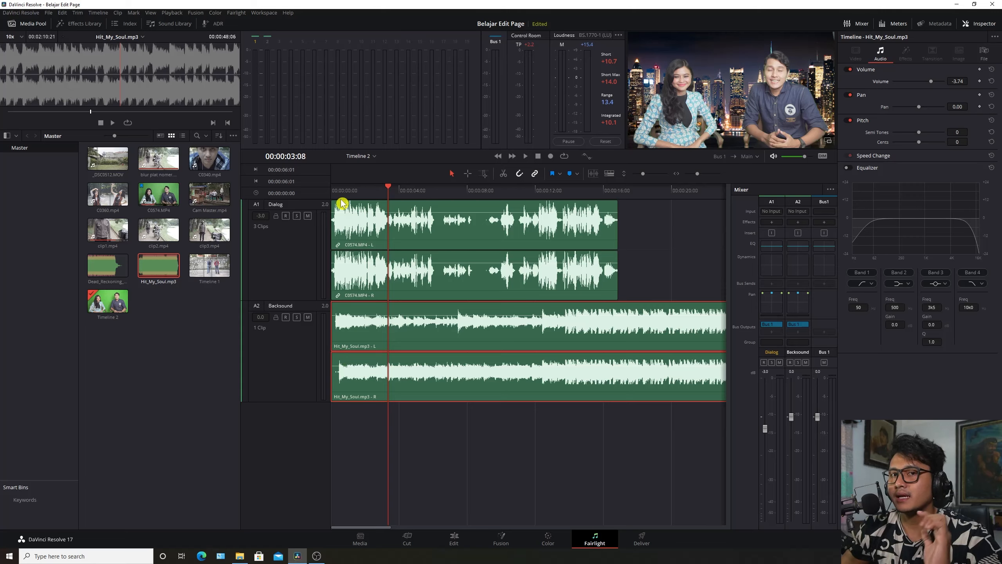
Add a fade-in about 1.3 seconds long to the start of the Hit_My_Soul.mp3 clip and play it.
key(Home)
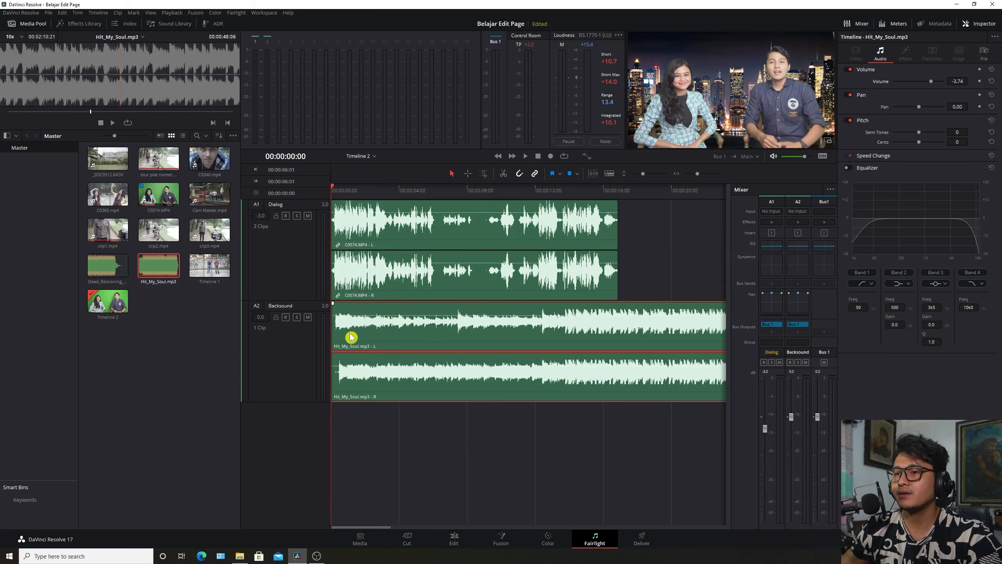
scroll(351, 336, up, 5)
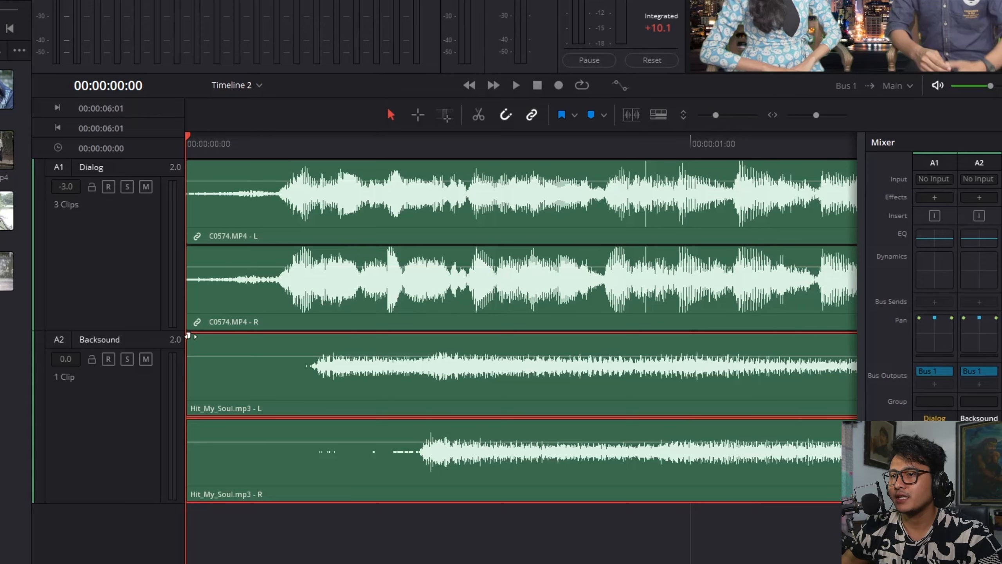
drag(188, 335, 833, 339)
scroll(394, 402, right, 5)
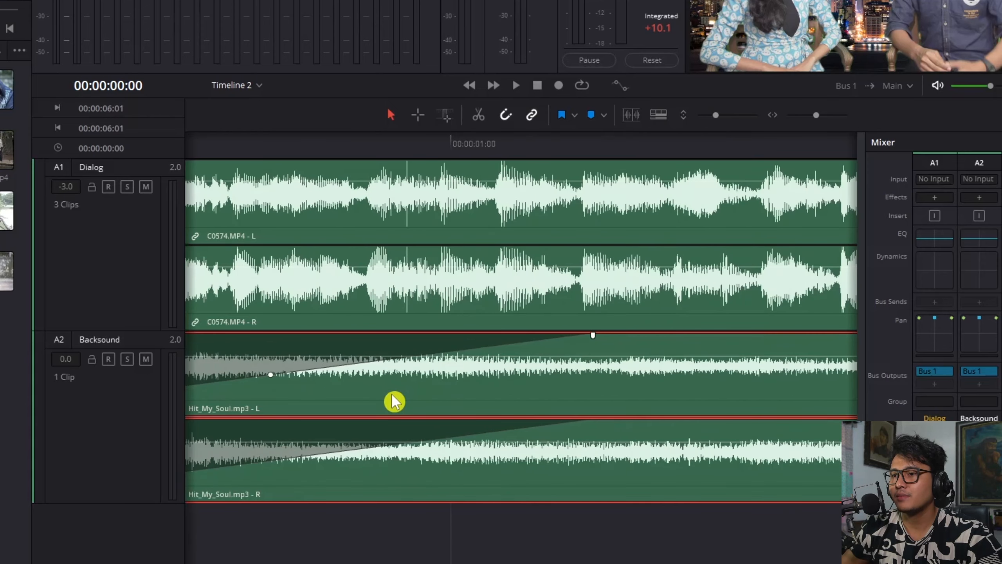
scroll(395, 402, left, 5)
scroll(388, 402, down, 6)
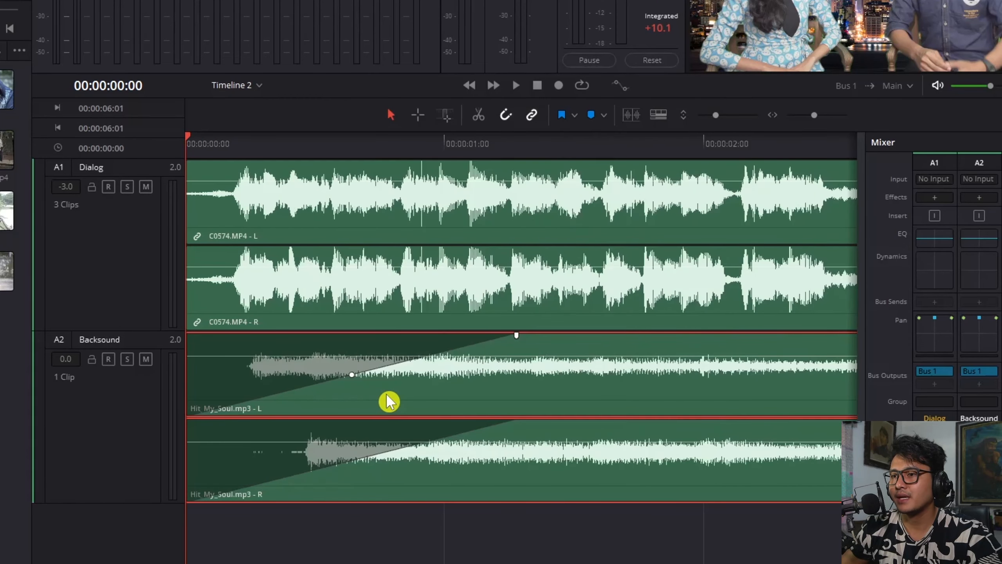
key(space)
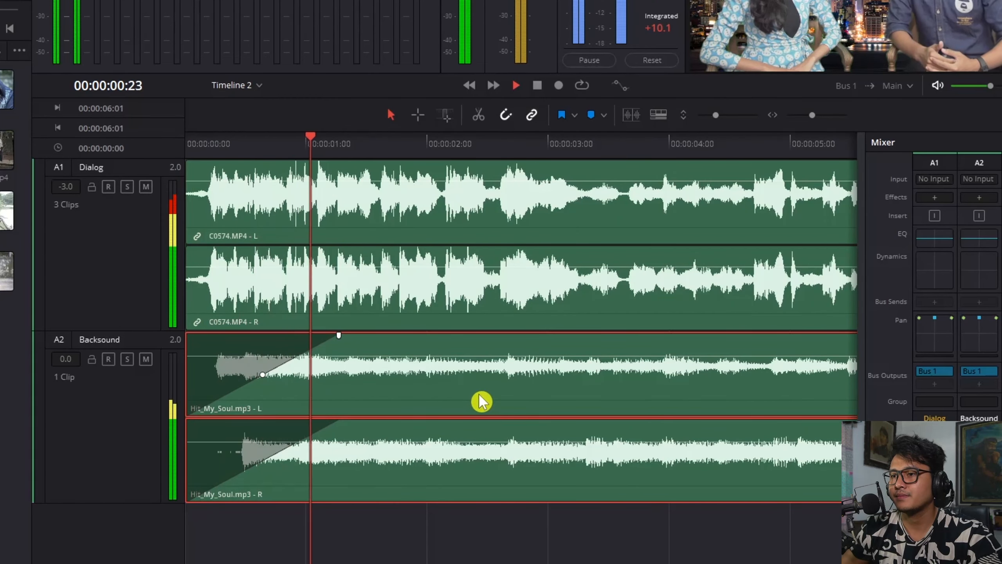
key(space)
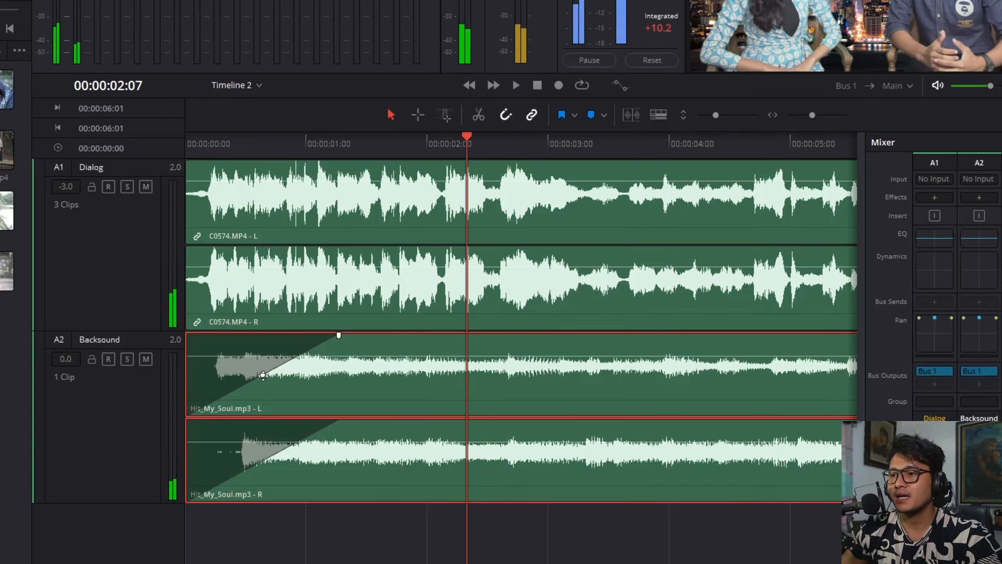
Bend the music clip's fade-in curve upward so the volume rises sooner, and play it from the beginning.
drag(263, 375, 248, 366)
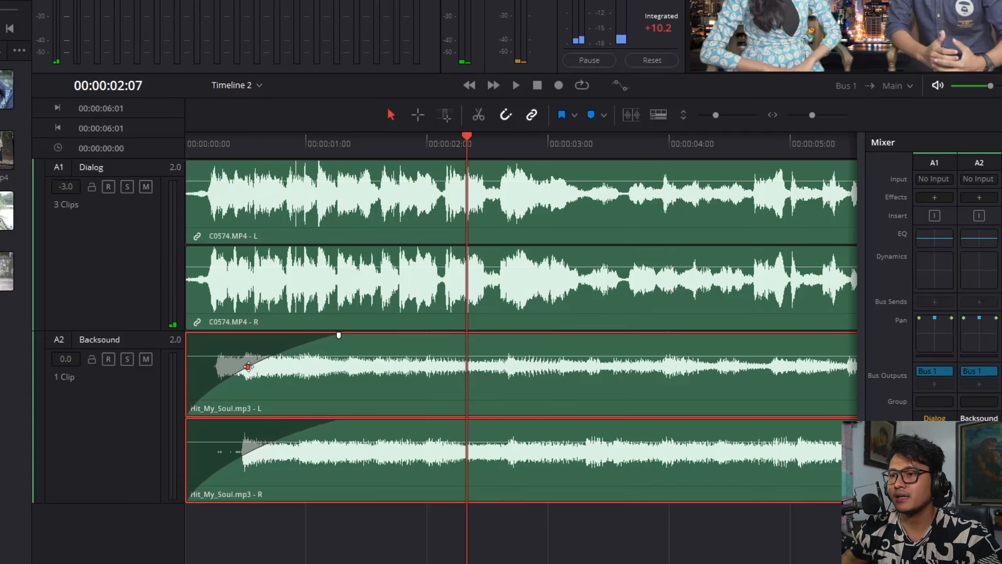
click(209, 148)
key(space)
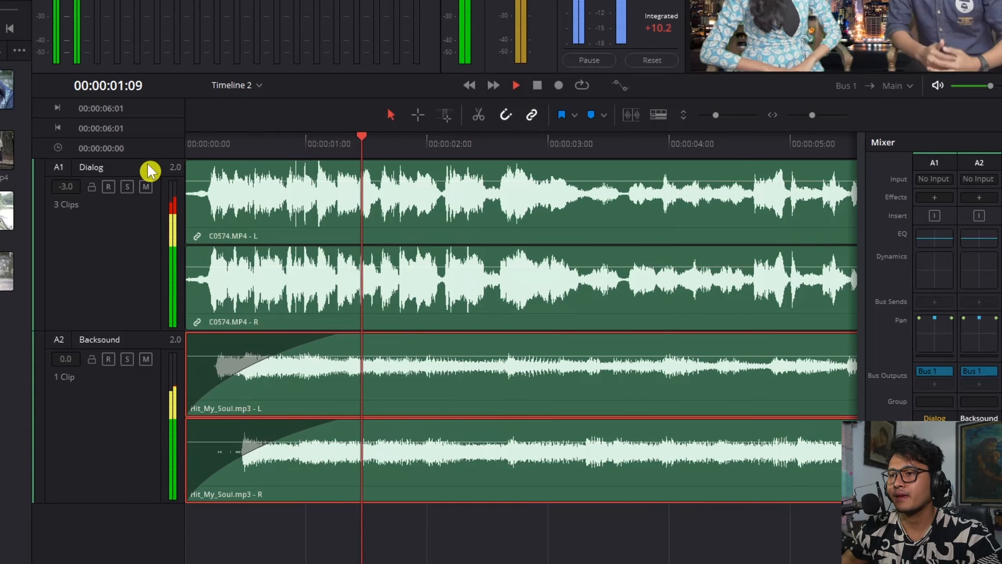
key(space)
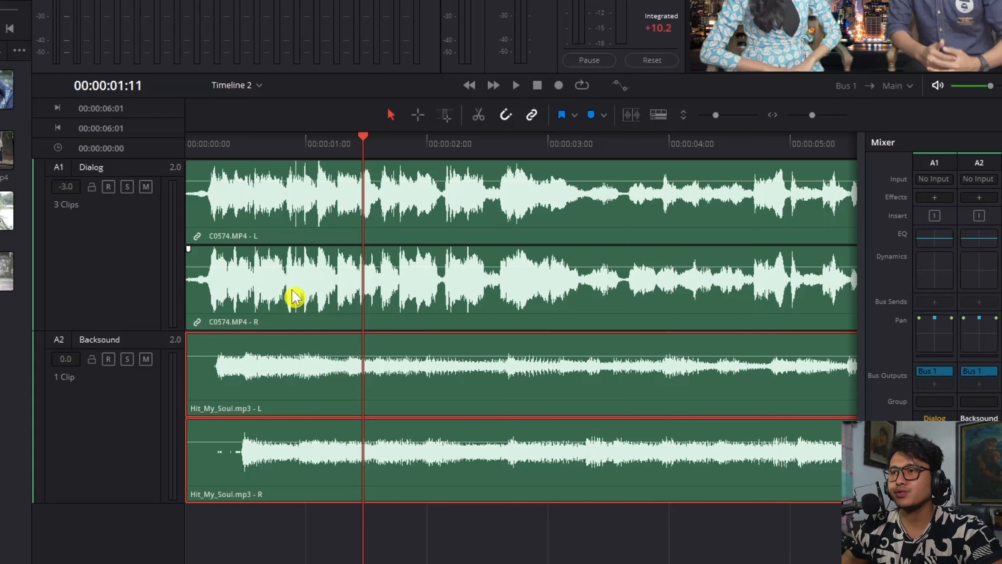
Move the C0574.MP4 dialog clip about 0.4 seconds later on its track and play from the timeline start.
drag(233, 291, 281, 297)
key(Home)
key(space)
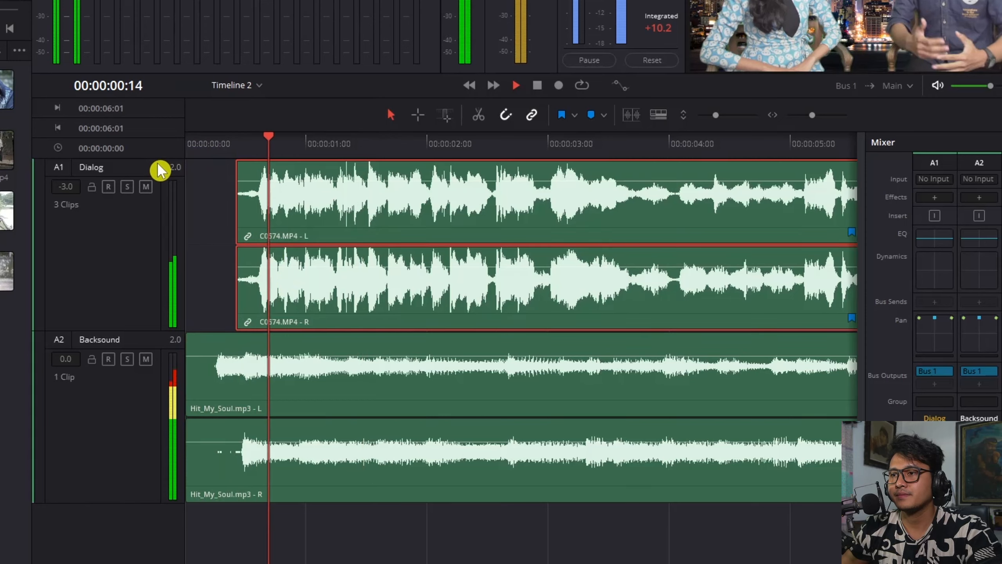
key(space)
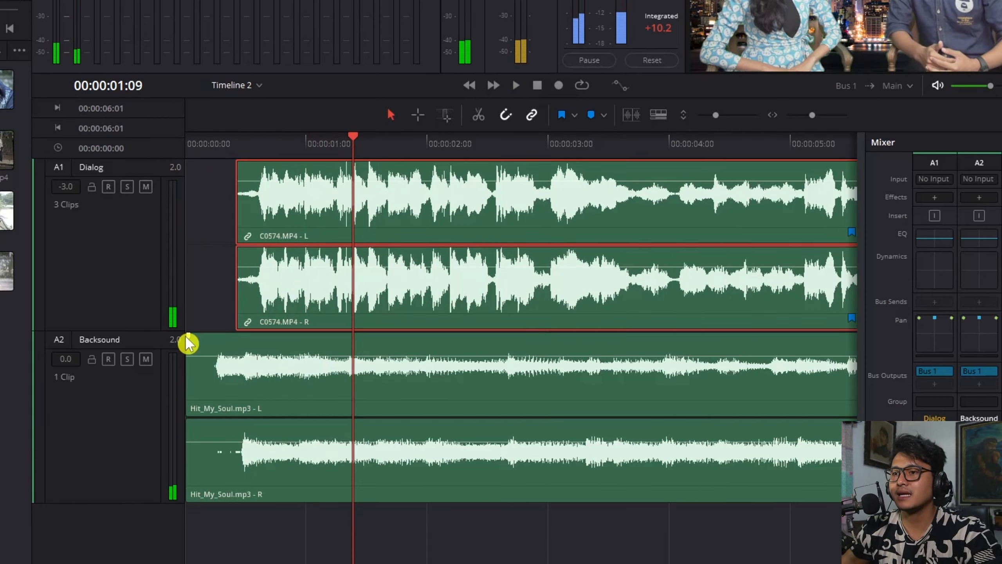
Try a short fade-in at the start of the Hit_My_Soul.mp3 clip and undo it.
drag(188, 334, 229, 335)
key(ctrl+z)
Add a fade-out at the end of the Hit_My_Soul.mp3 clip and shorten the clip to end with the C0574.MP4 dialog.
scroll(365, 381, down, 5)
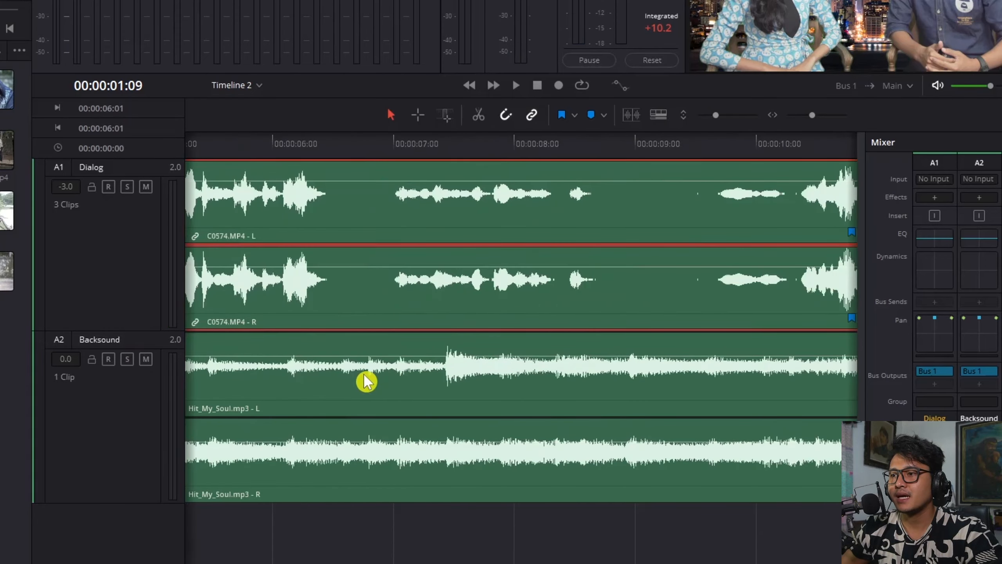
scroll(366, 382, down, 10)
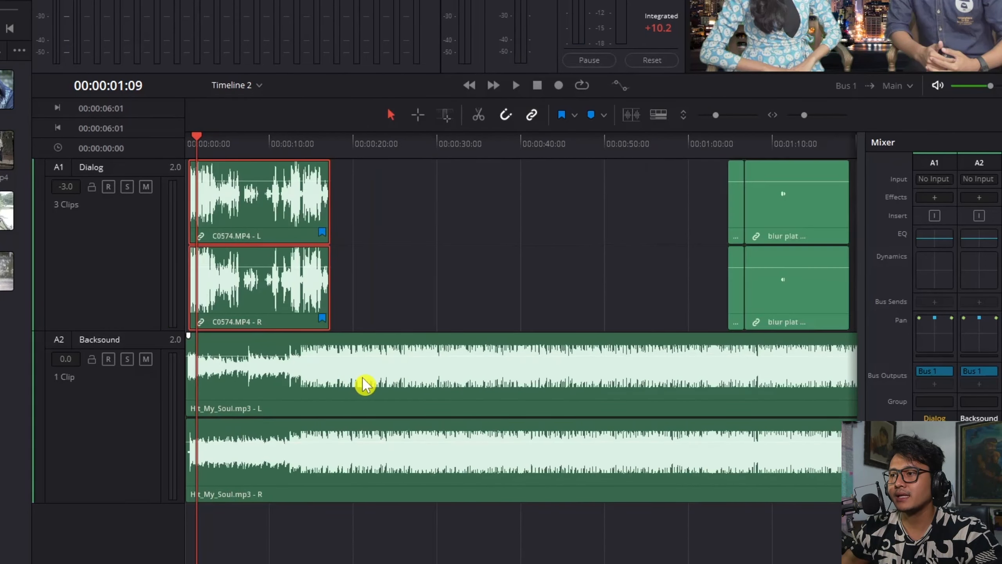
scroll(365, 385, down, 5)
key(End)
scroll(474, 271, up, 10)
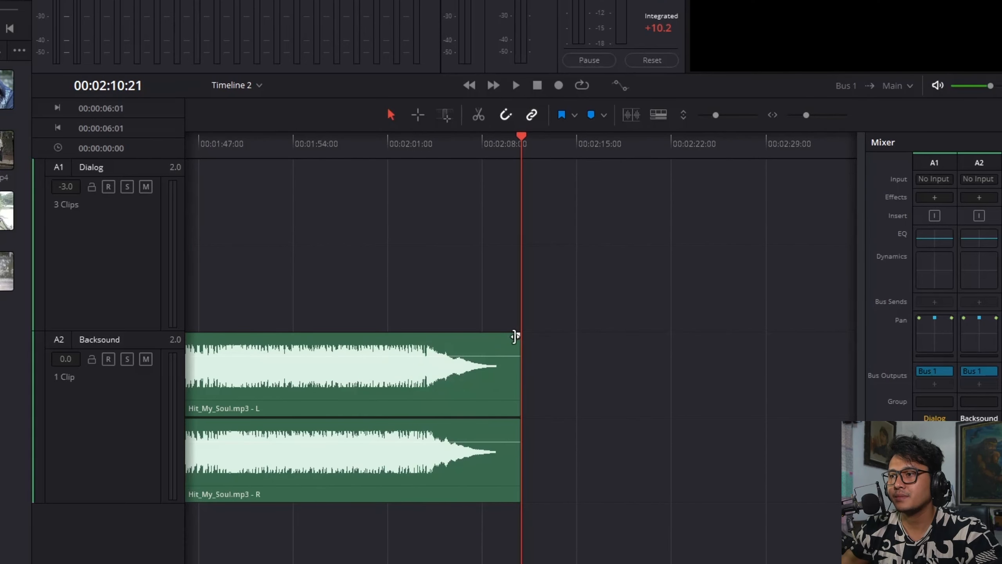
drag(518, 335, 369, 335)
scroll(488, 330, down, 2)
scroll(487, 332, right, 3)
scroll(463, 351, left, 10)
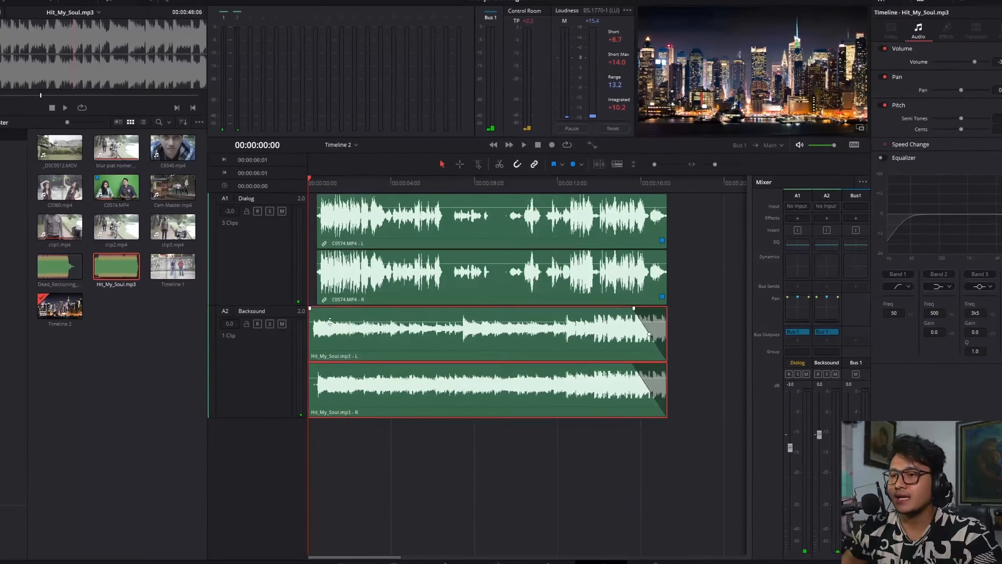
Add a volume keyframe at the start of the Hit_My_Soul.mp3 clip and place the playhead at 00:00:00:03.
scroll(233, 348, up, 5)
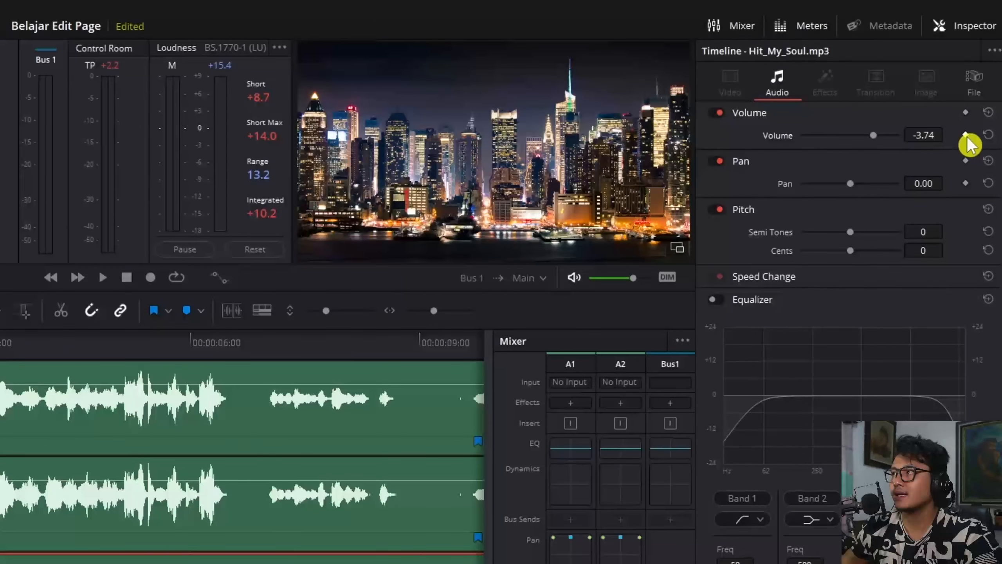
click(966, 135)
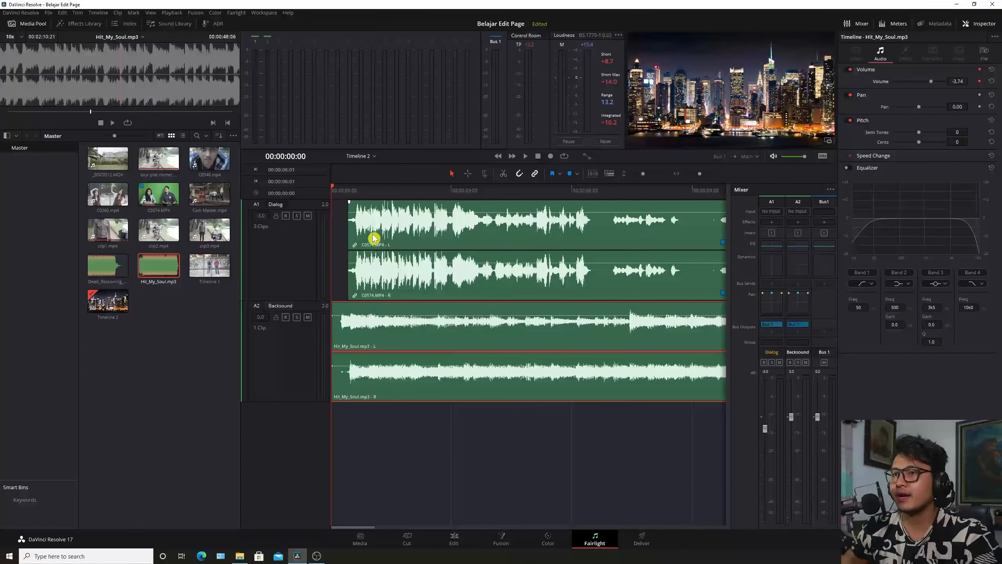
scroll(339, 281, up, 4)
click(349, 191)
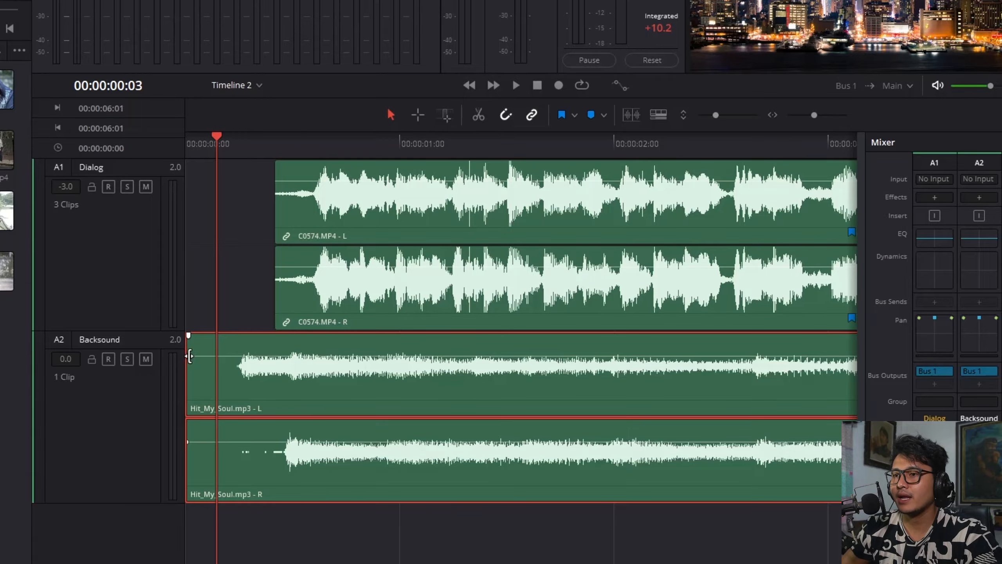
Add volume keyframes to the Hit_My_Soul.mp3 clip at 00:00:00:04 and 00:00:00:18 and lower its level after the second one to -18 dB.
click(227, 146)
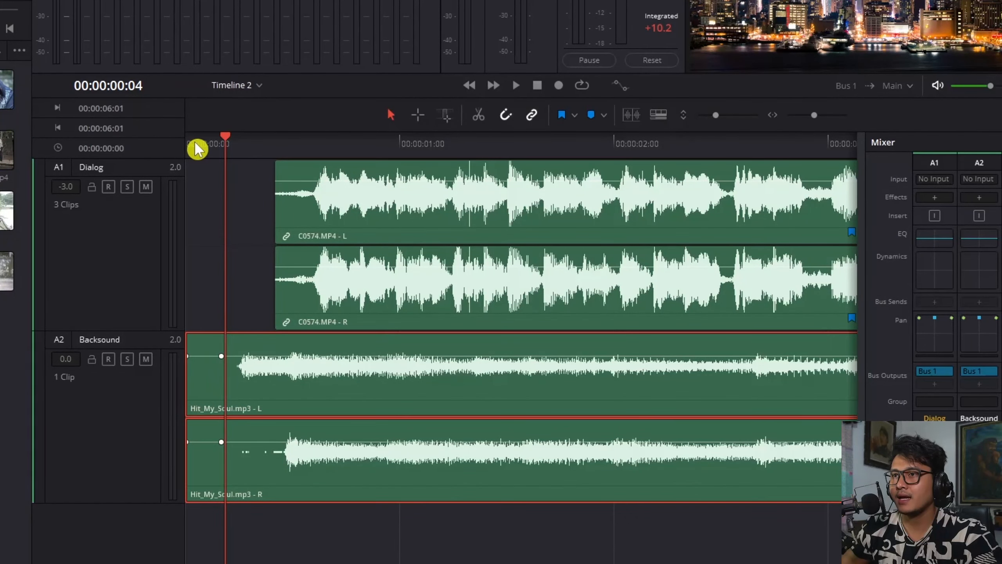
drag(315, 145, 349, 157)
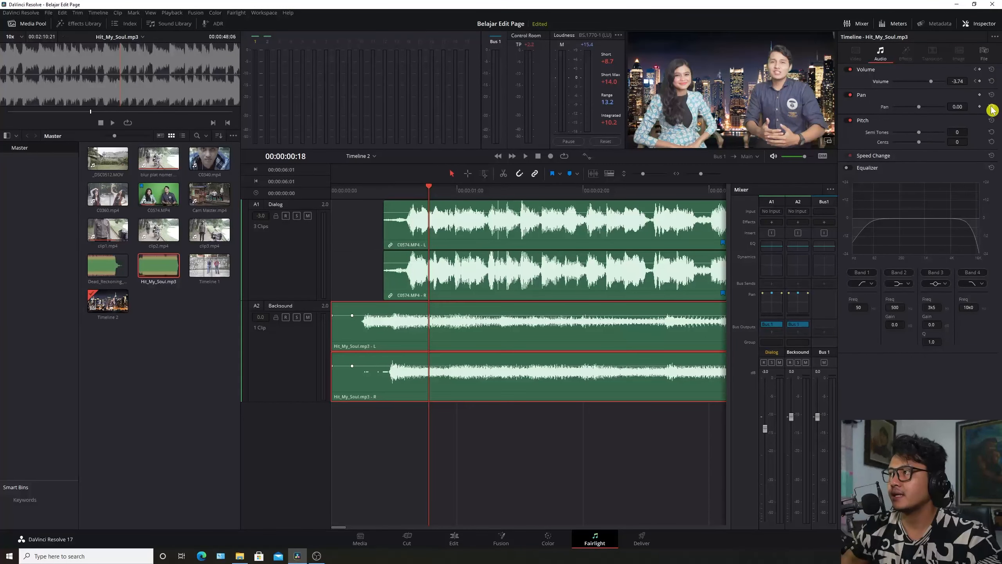
click(980, 82)
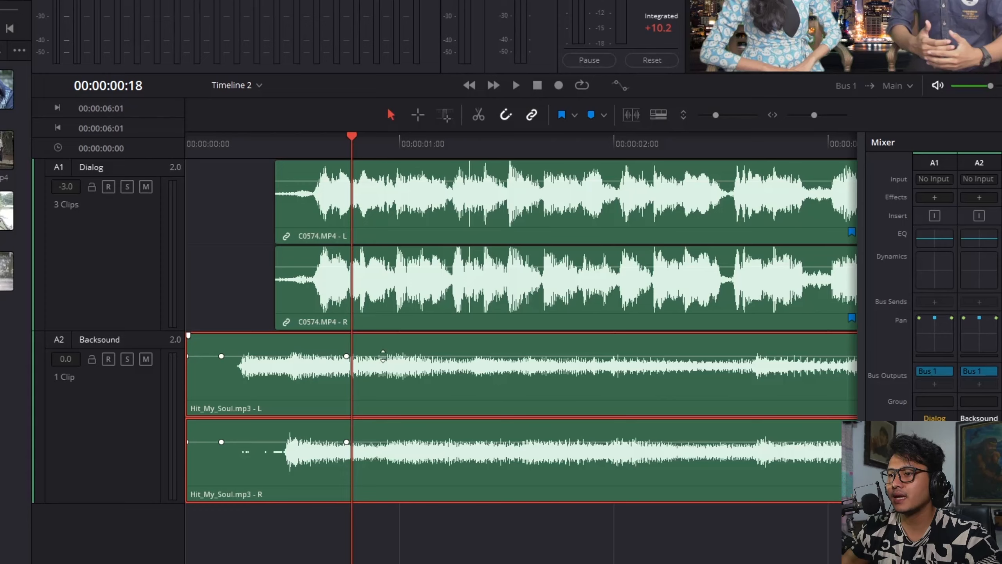
drag(382, 364, 383, 363)
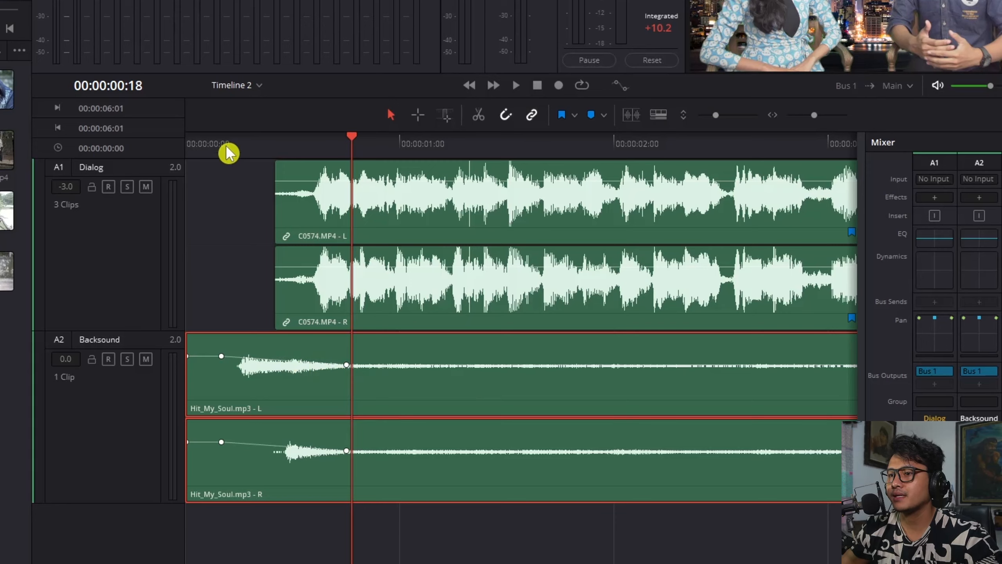
Play the timeline to check the lowered background music against the dialog.
click(277, 146)
key(space)
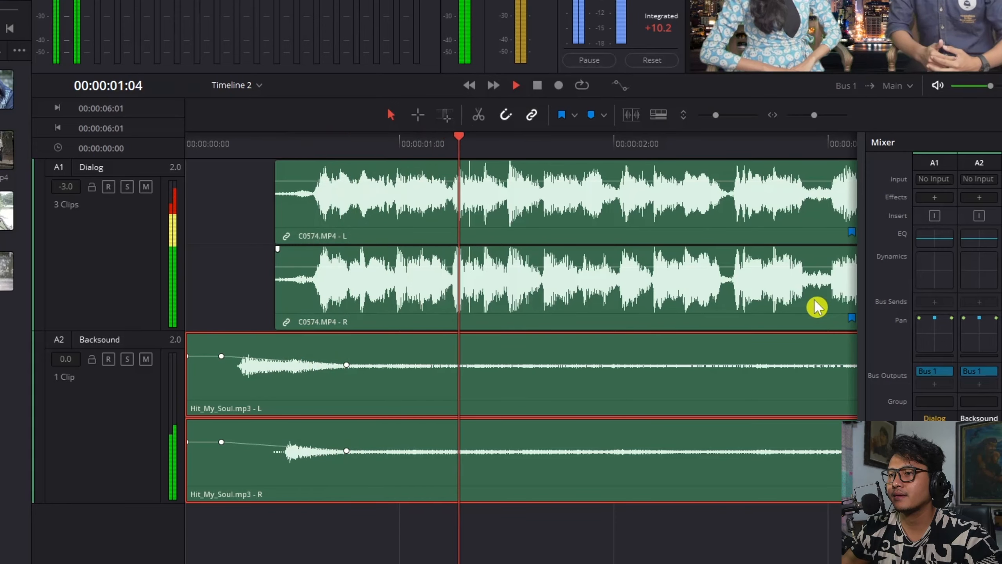
click(197, 147)
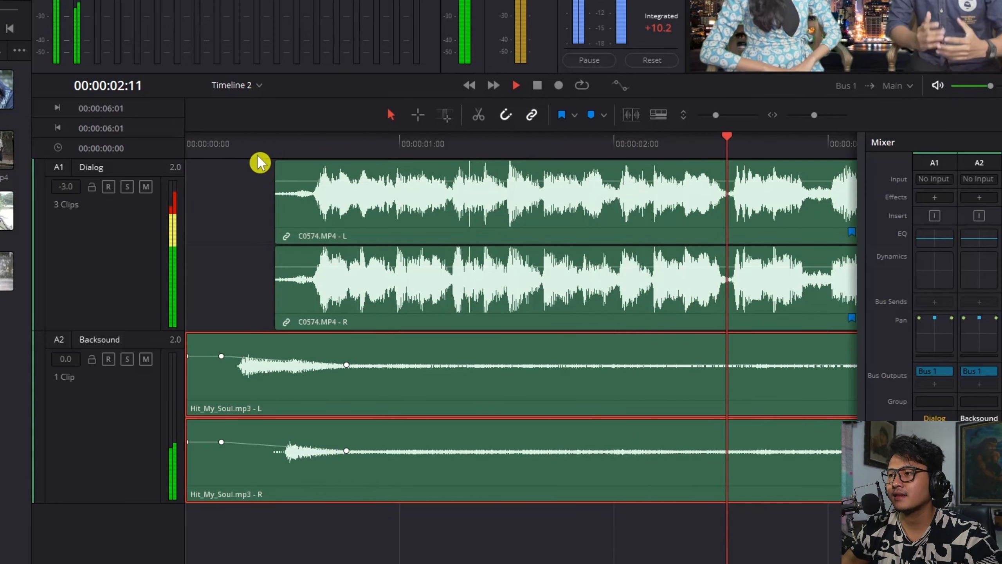
key(space)
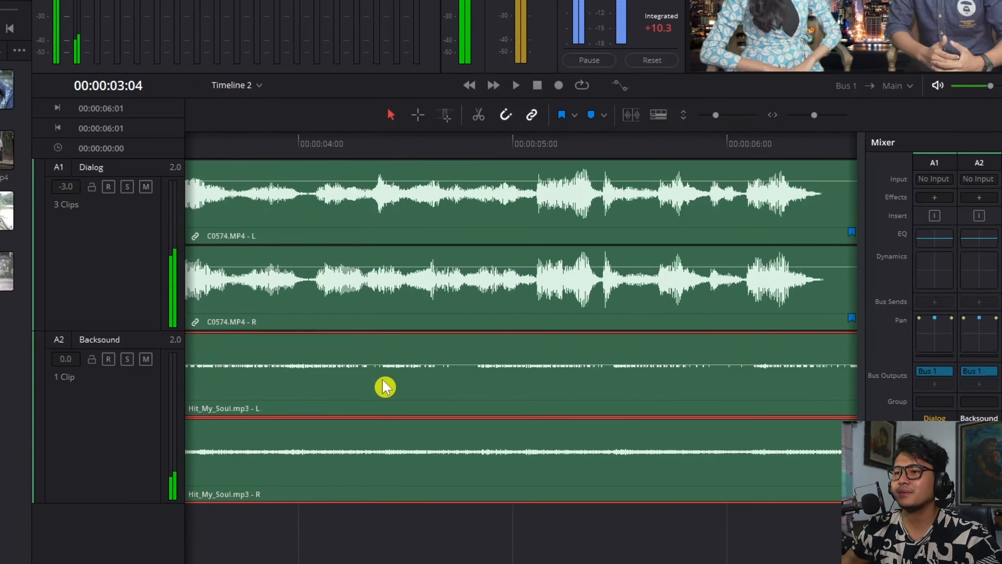
Add further volume keyframes to the Hit_My_Soul.mp3 clip at 00:00:01:09, 00:00:02:18 and 00:00:04:04.
scroll(385, 387, down, 5)
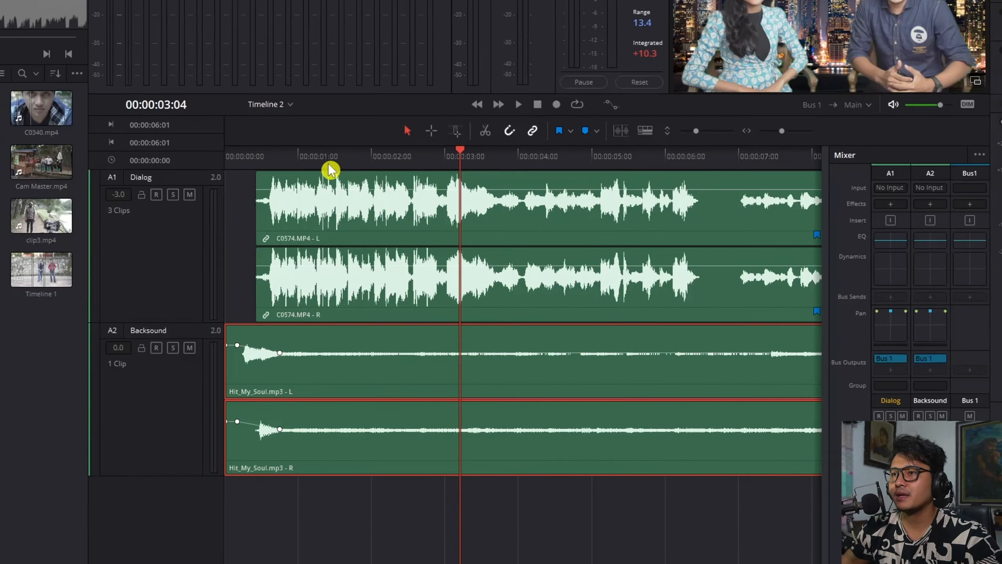
click(303, 149)
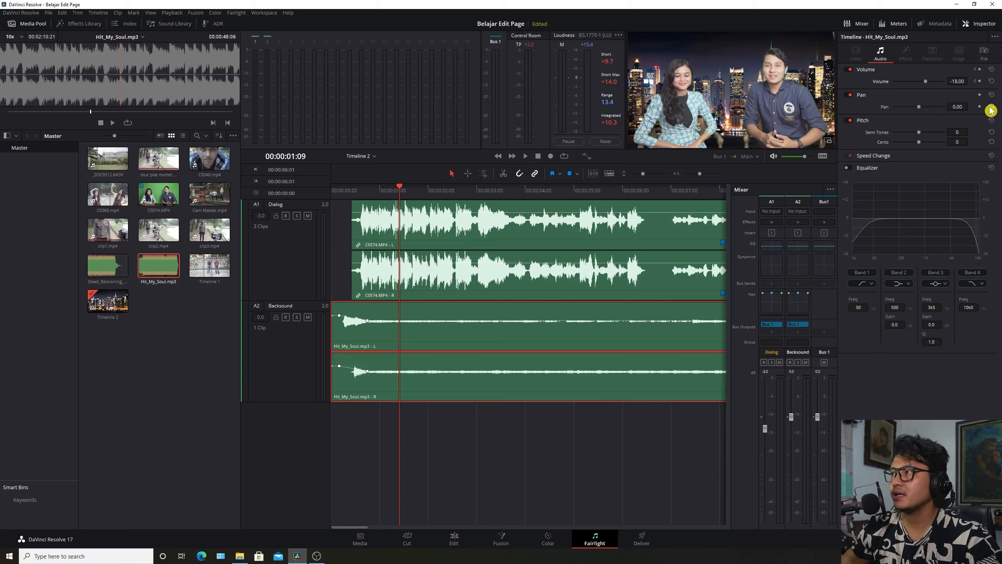
click(465, 195)
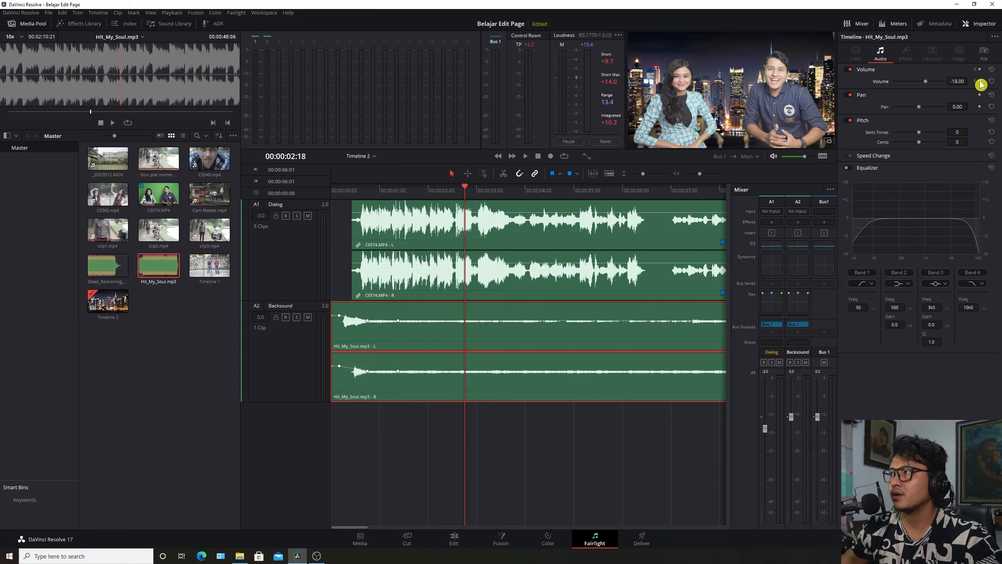
click(535, 196)
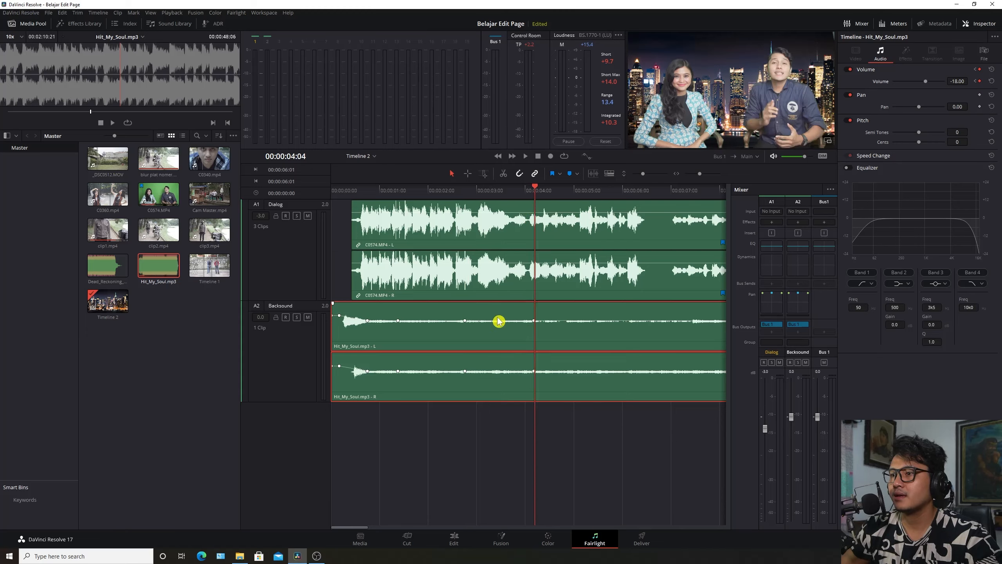
Raise the music's volume keyframes at 00:00:02:18 and 00:00:00:18, the latter to 1.1 dB, and shift the 02:18 and 04:04 keyframes about 0.4 s earlier.
drag(465, 319, 467, 313)
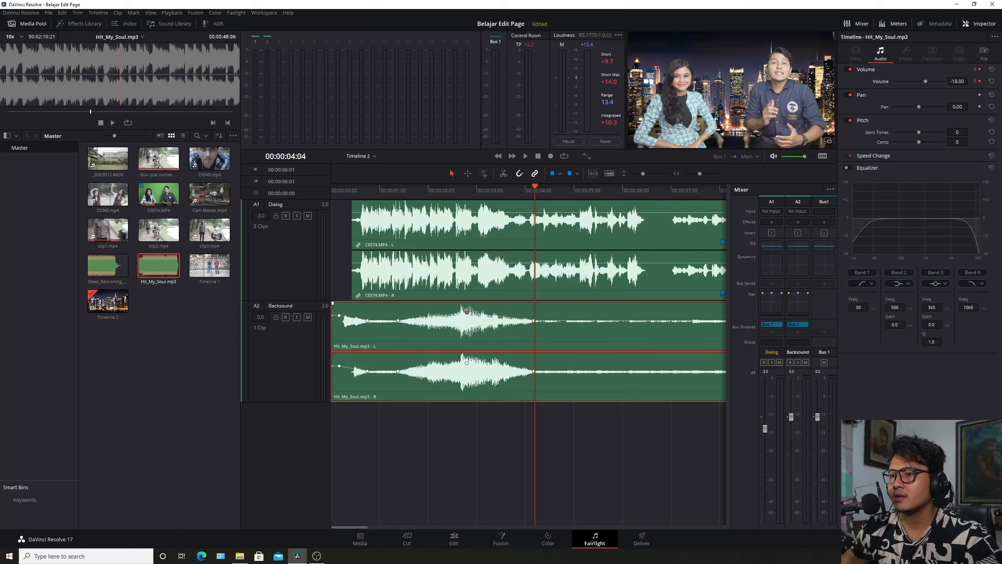
drag(367, 321, 368, 314)
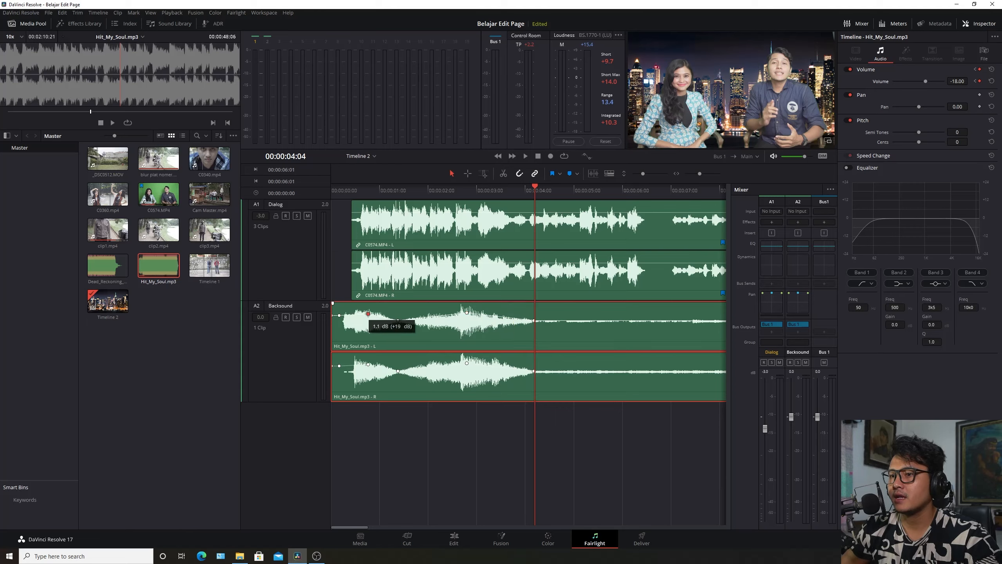
drag(467, 313, 446, 313)
mouse_move(534, 319)
mouse_down()
mouse_move(533, 331)
mouse_move(514, 322)
mouse_up()
Play the timeline from near its start to compare the background music's volume changes with the dialog.
drag(348, 192, 331, 202)
key(space)
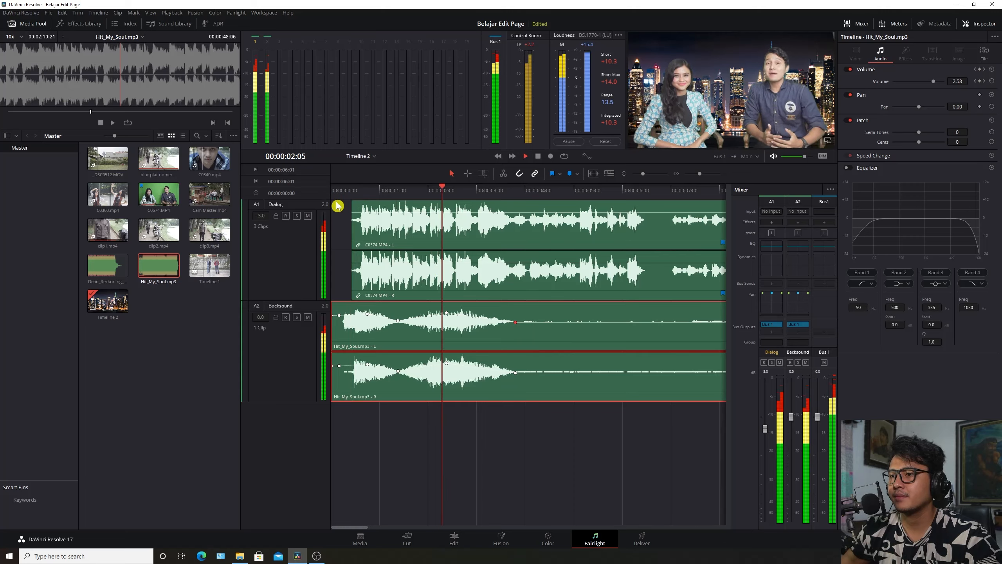
key(space)
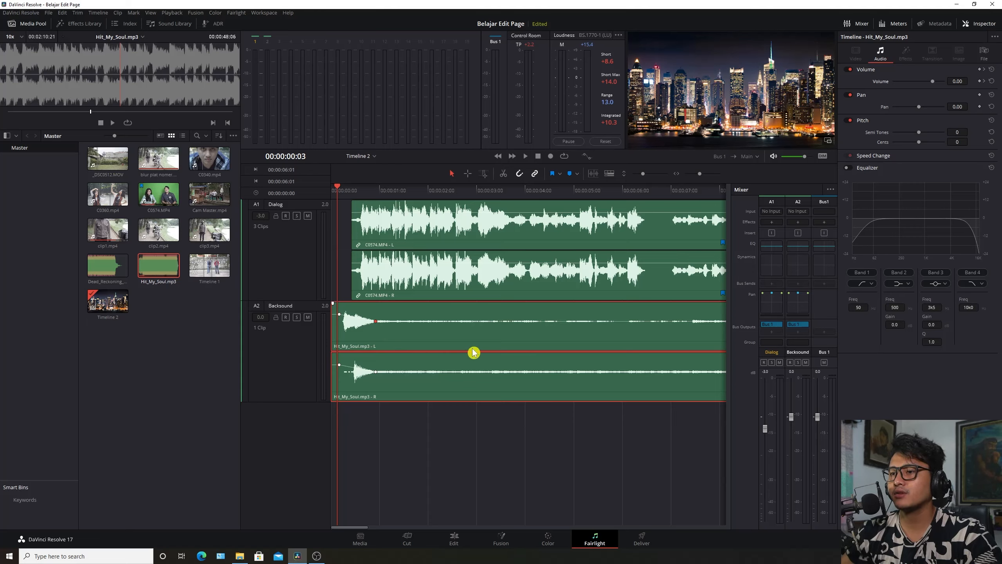
key(space)
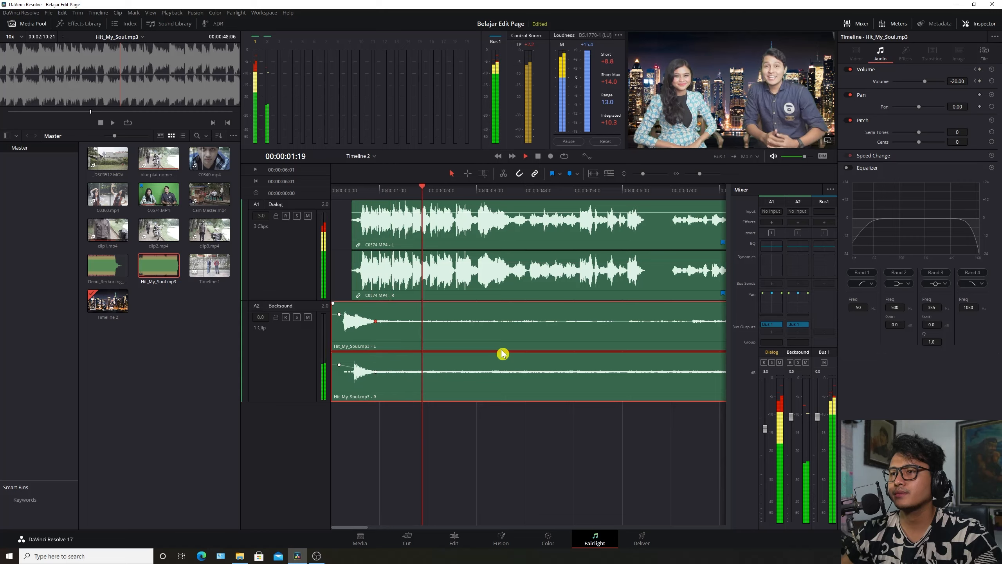
key(space)
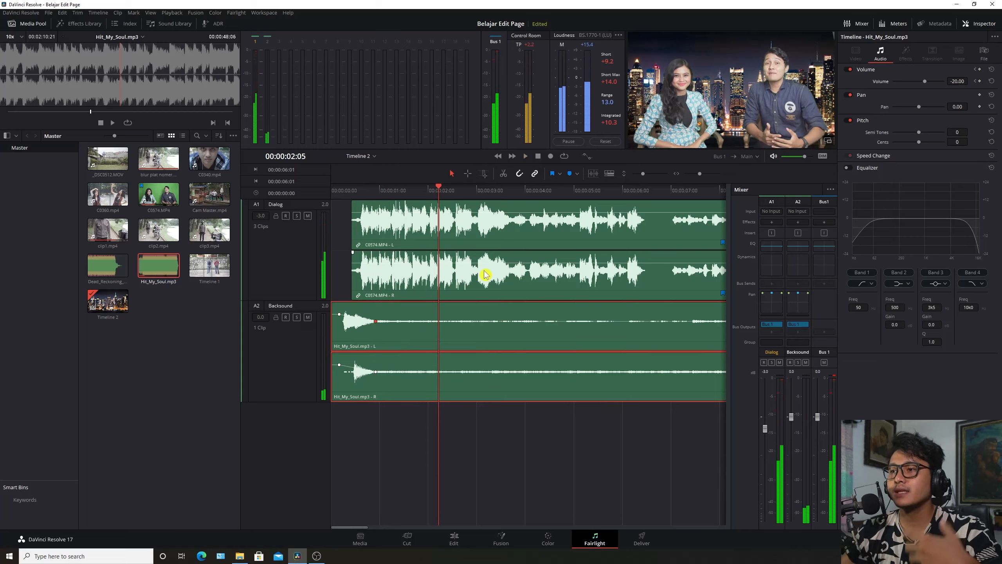
Solo the Dialog track and set the C0574.MP4 clip's pitch to 0 semi tones, with the playhead at the clip's start.
click(488, 233)
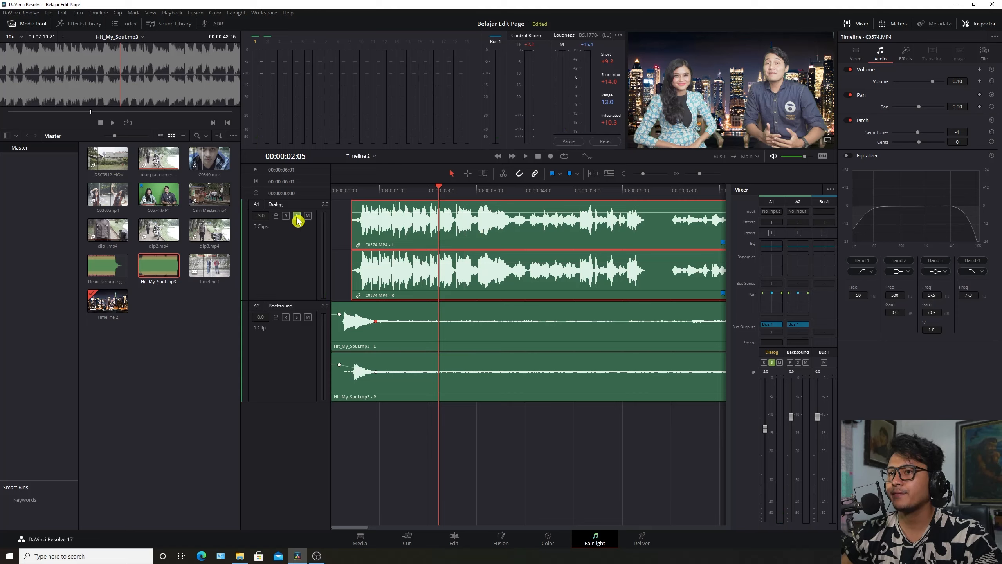
click(352, 192)
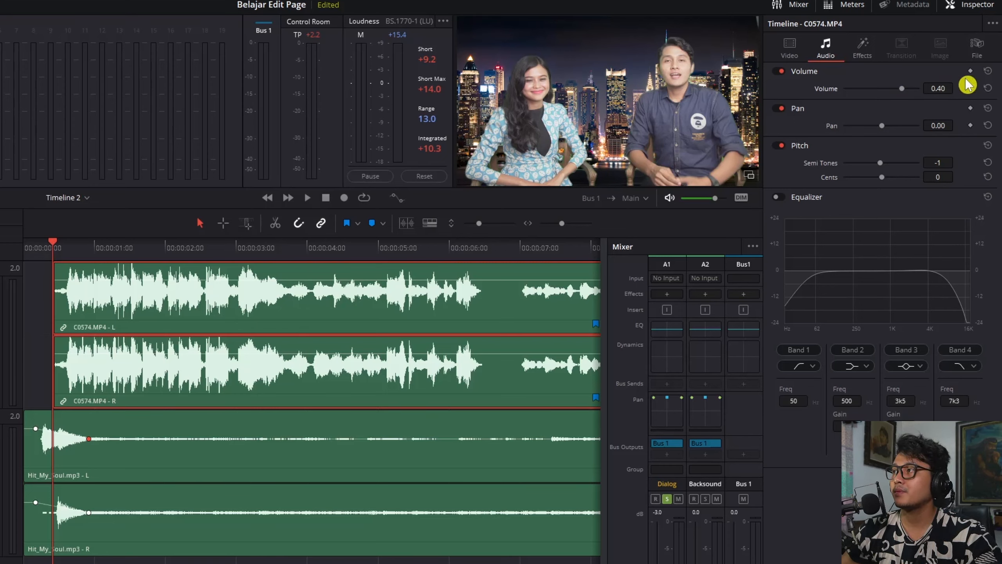
click(827, 148)
click(850, 163)
click(845, 150)
click(846, 197)
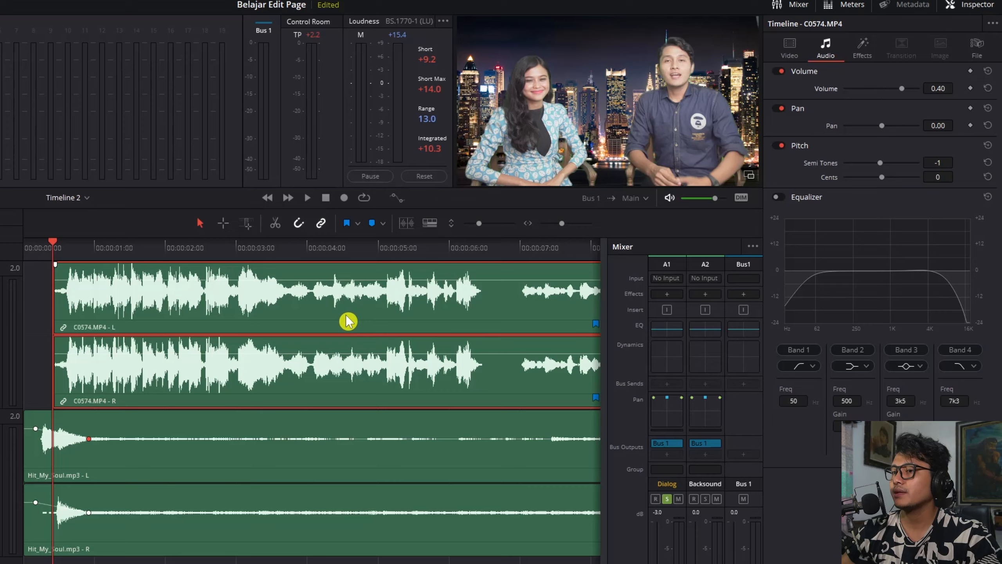
key(ctrl+z)
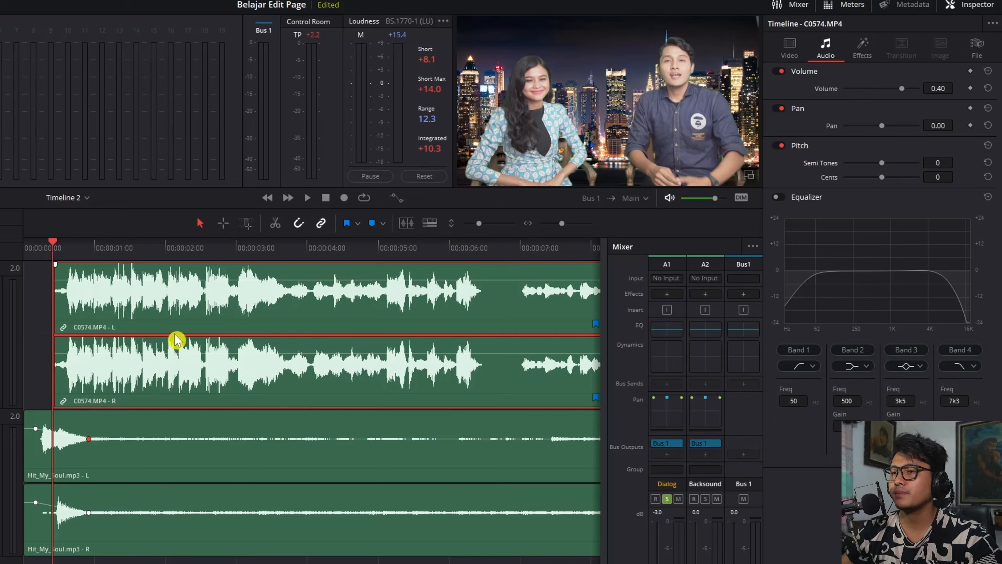
Play the C0574.MP4 clip, raise its pitch to 6 semi tones and play it again from the start for comparison.
key(space)
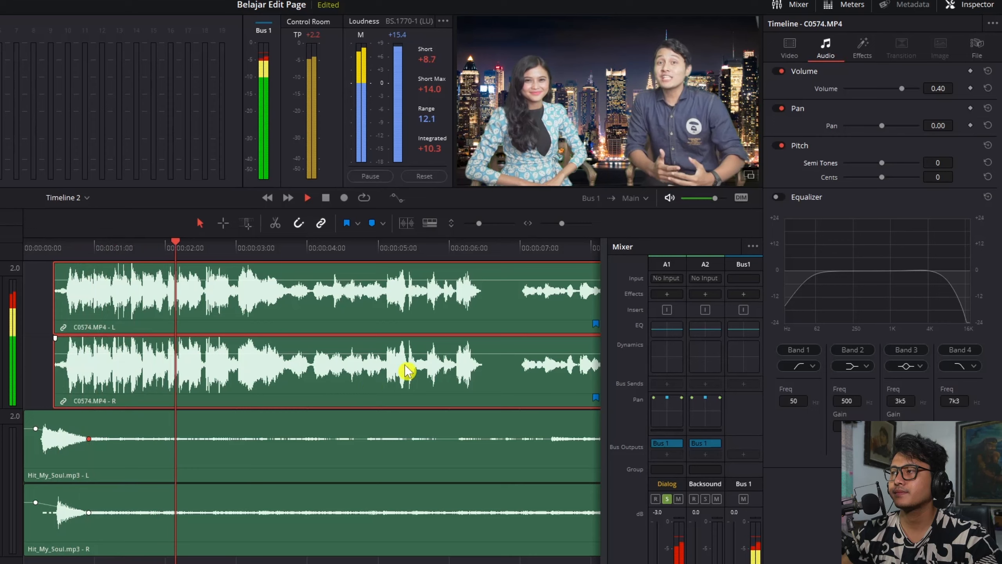
key(space)
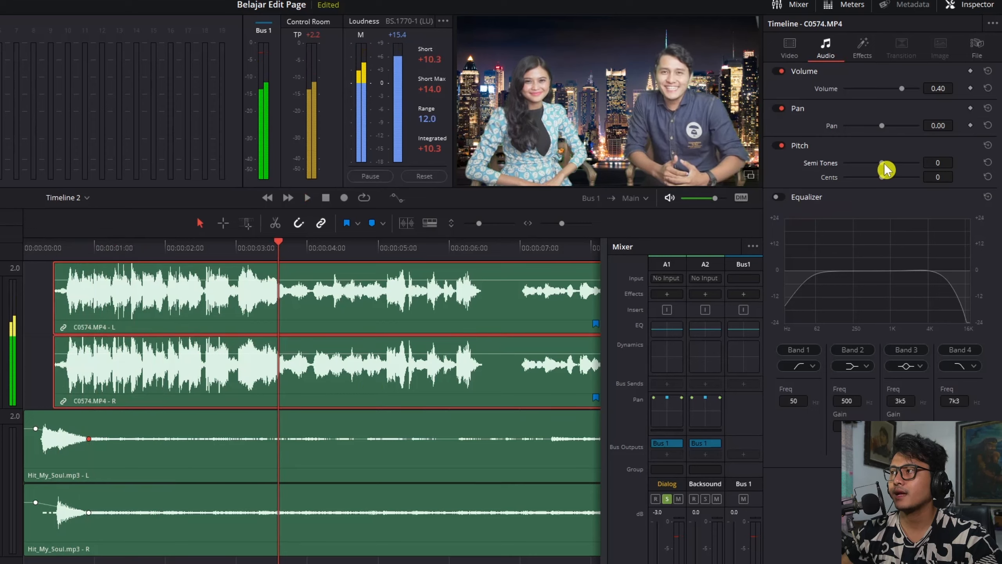
drag(884, 164, 892, 165)
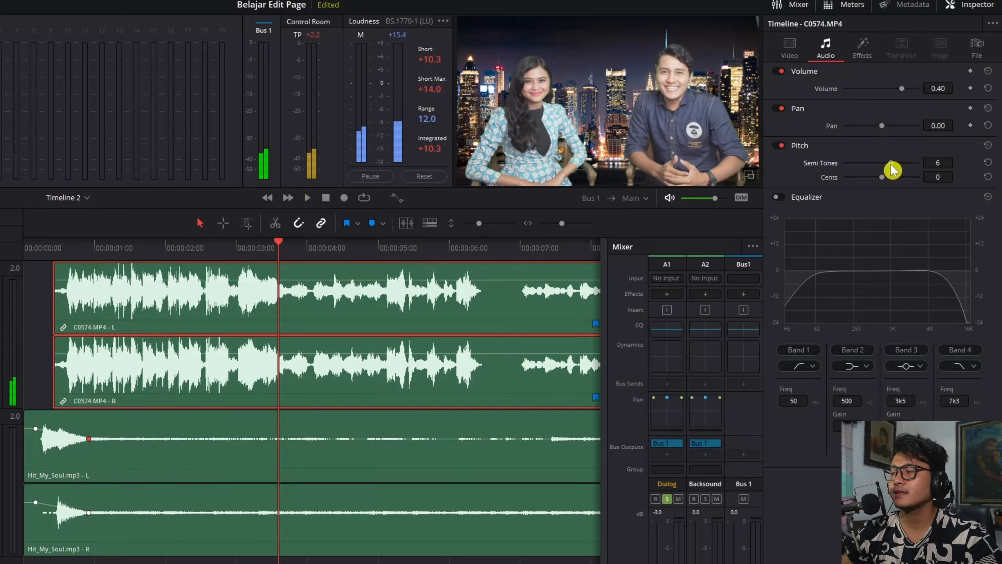
click(56, 255)
key(space)
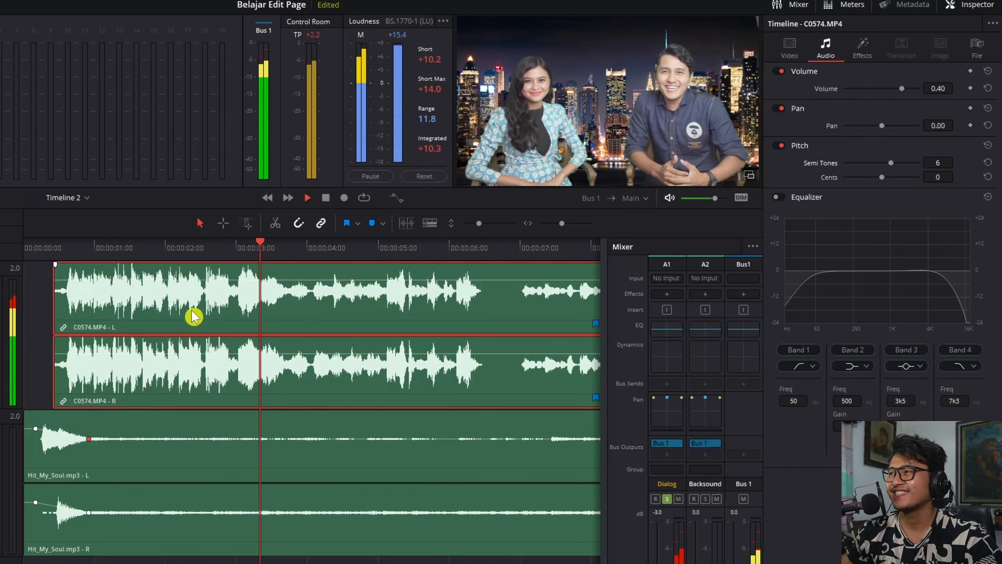
key(space)
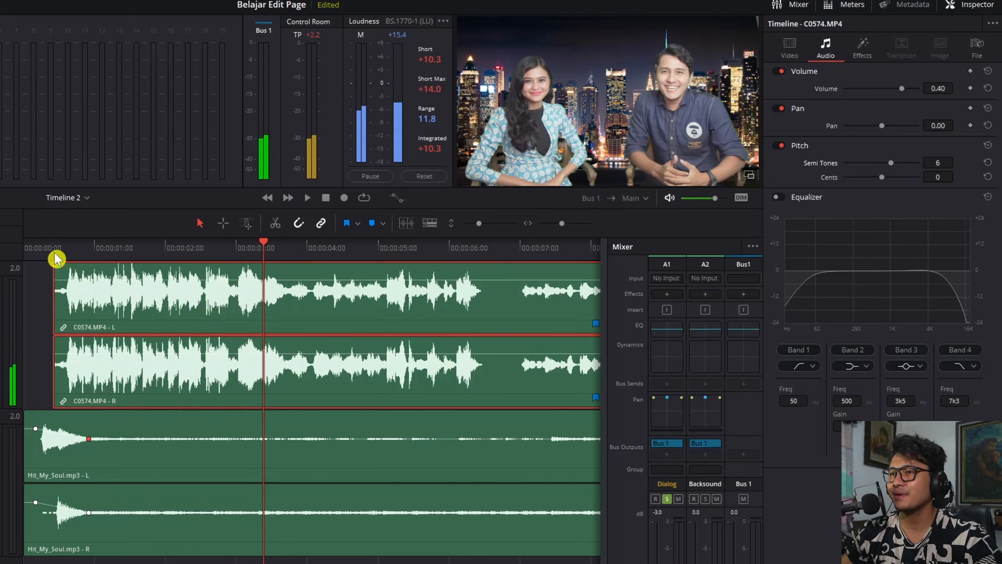
Lower the C0574.MP4 clip's pitch to -7 semi tones while playing it from its start.
click(56, 255)
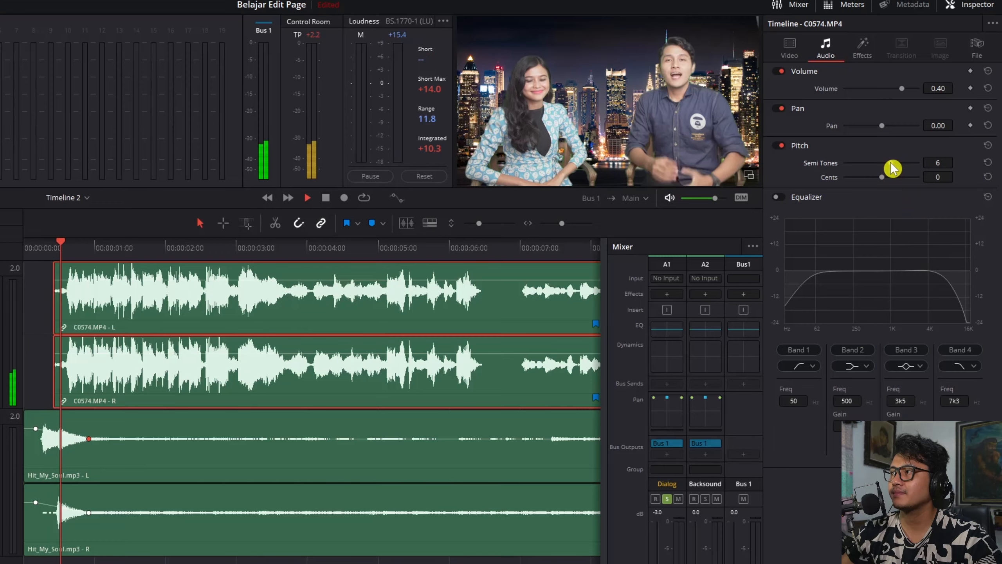
drag(890, 168, 871, 167)
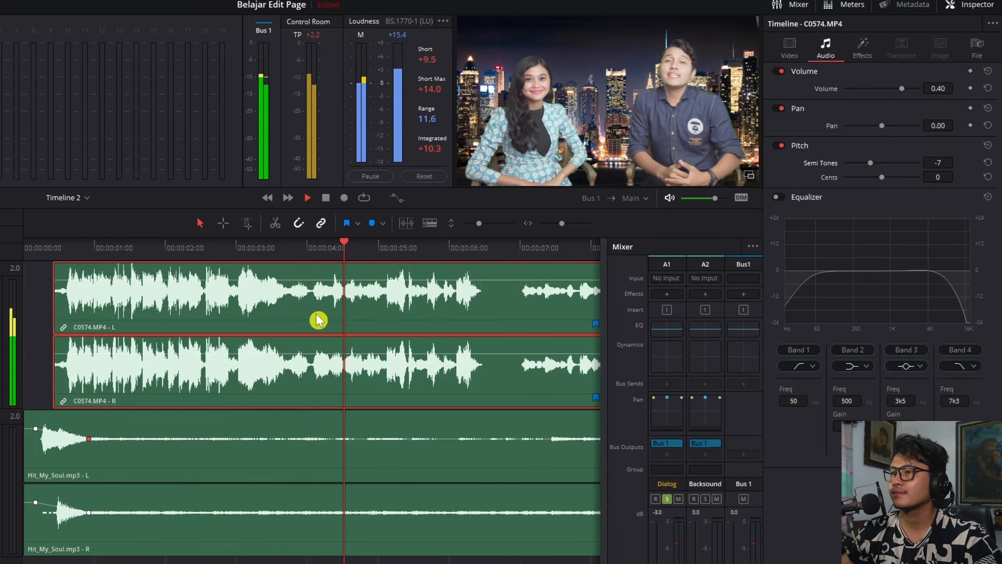
key(space)
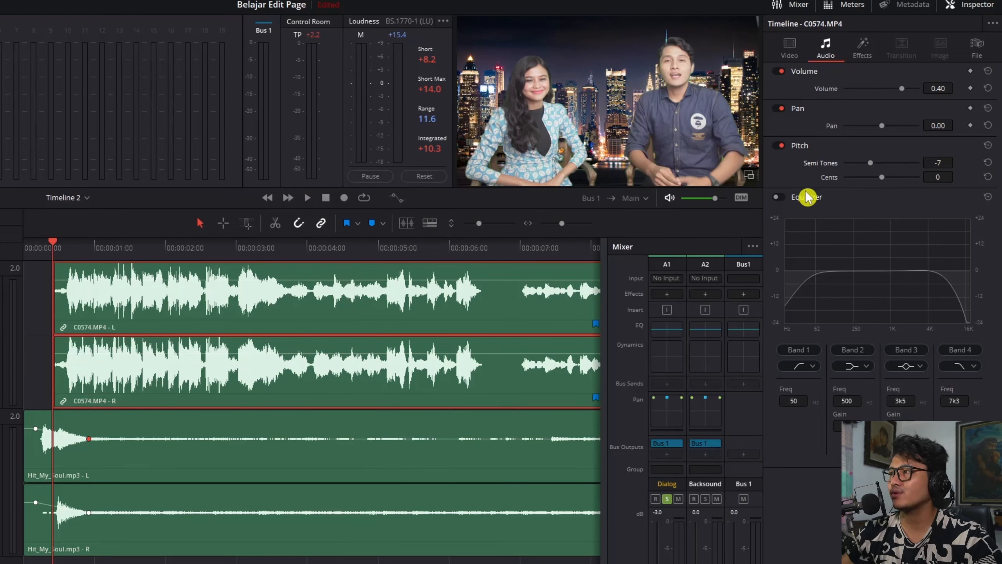
Try the C0574.MP4 clip's equalizer with band 1 at 74, band 2 at 58 and band 4 at 403, and reset it.
click(777, 197)
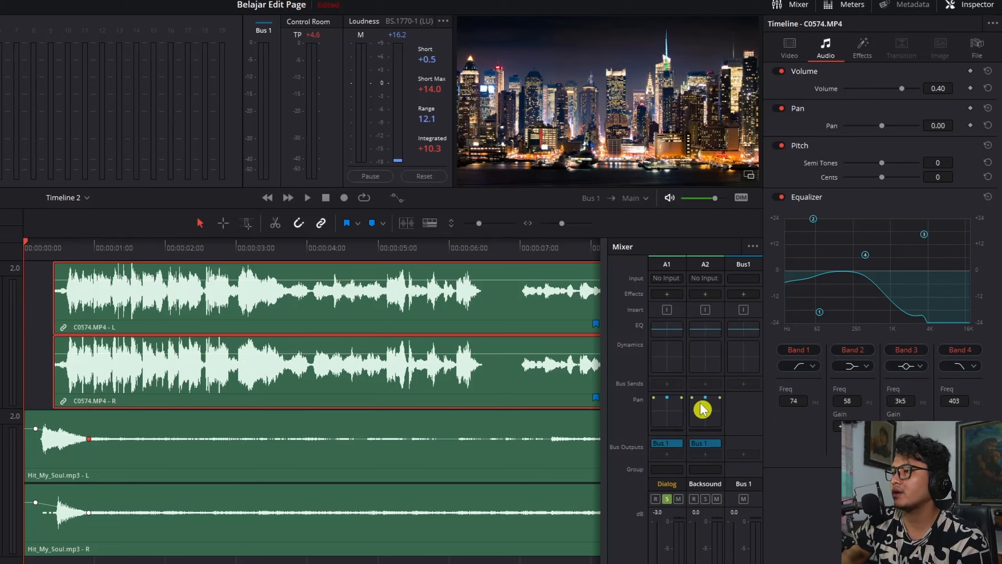
click(987, 197)
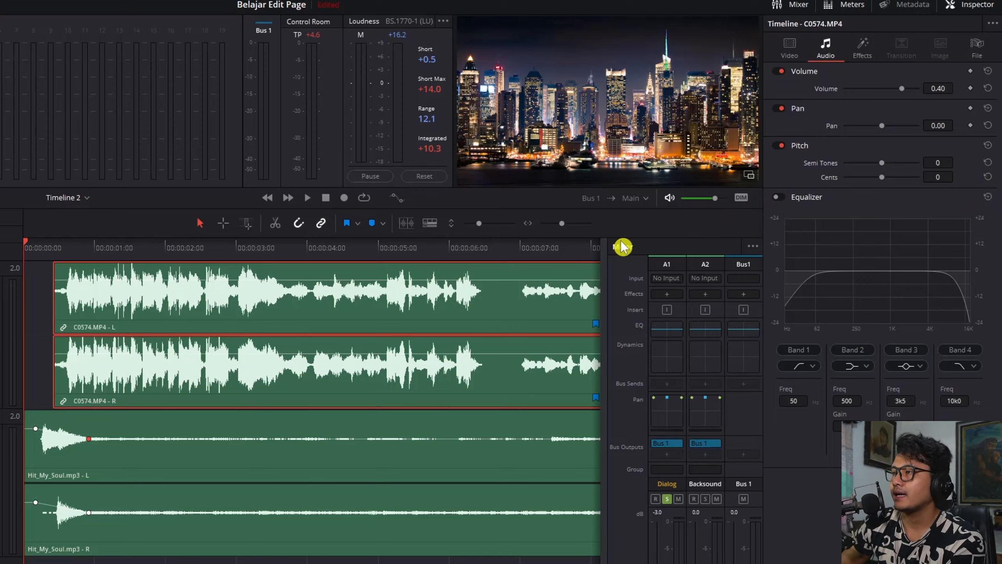
key(space)
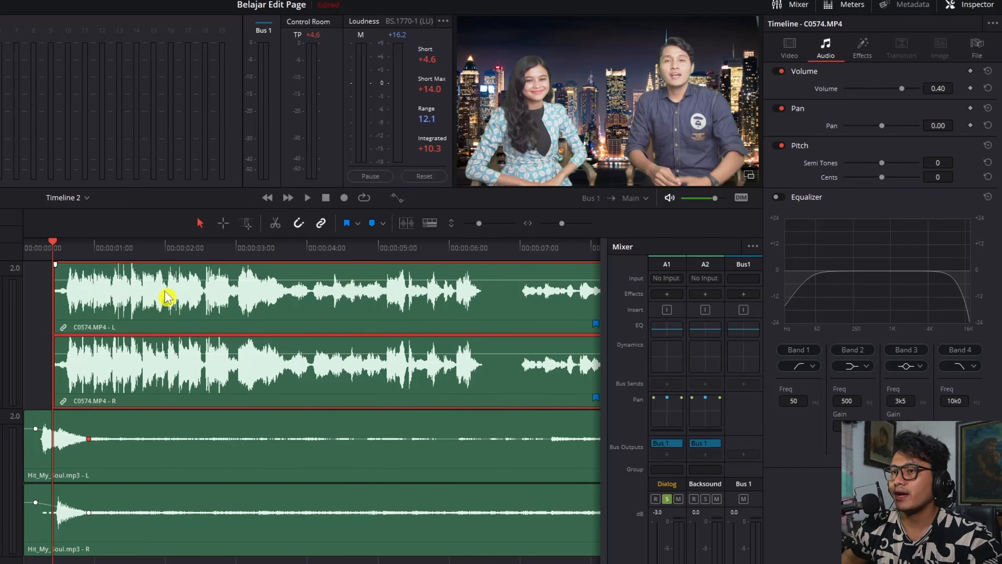
Add the Noise Reduction effect to the Dialog track, keeping its settings window clear of the start of the timeline clips.
click(668, 295)
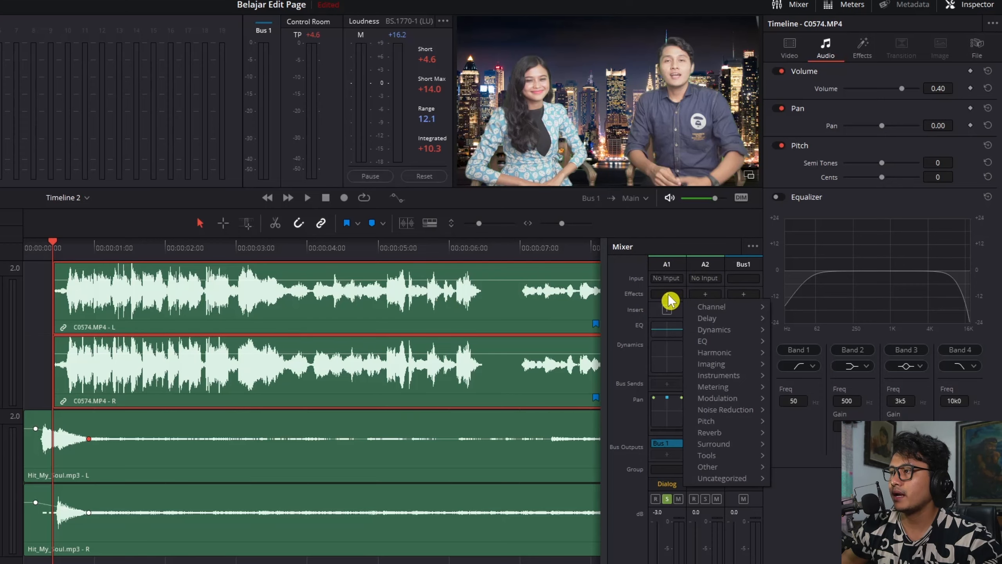
mouse_move(731, 429)
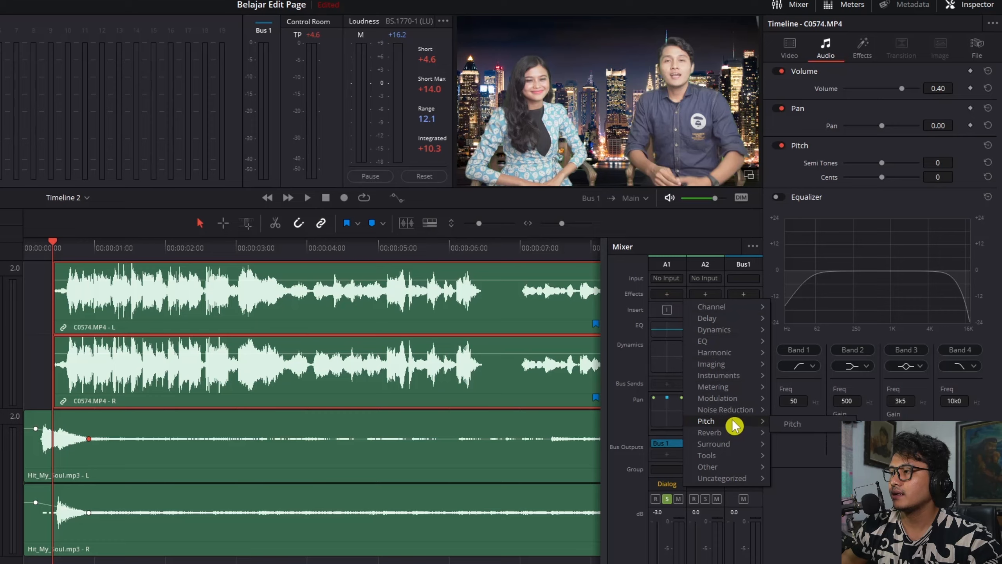
mouse_move(715, 411)
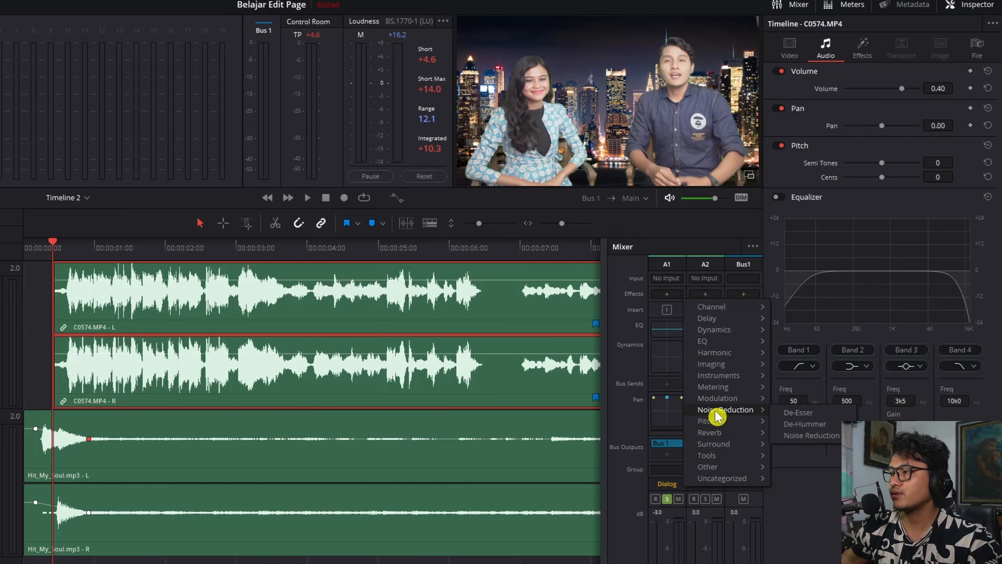
click(811, 436)
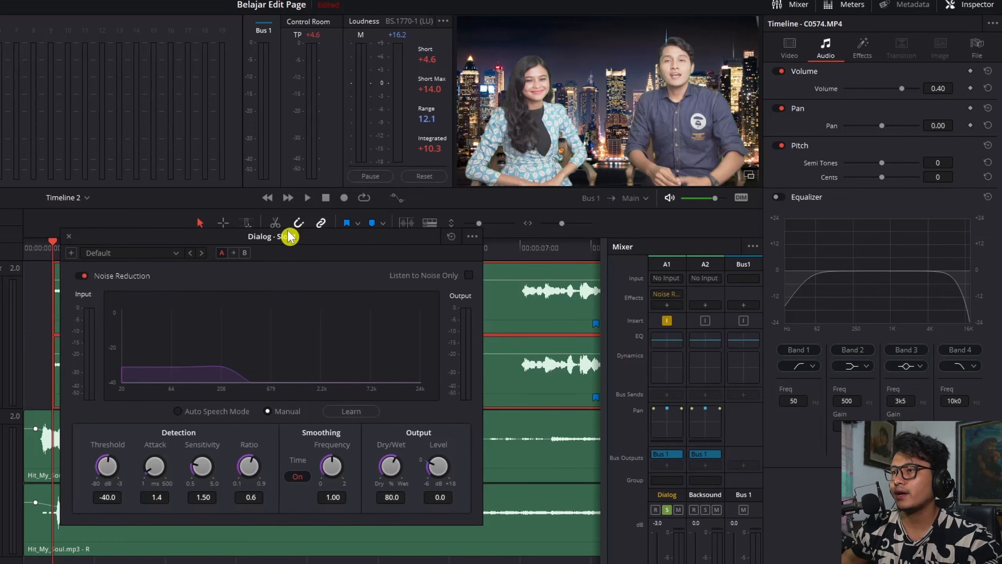
drag(187, 240, 397, 240)
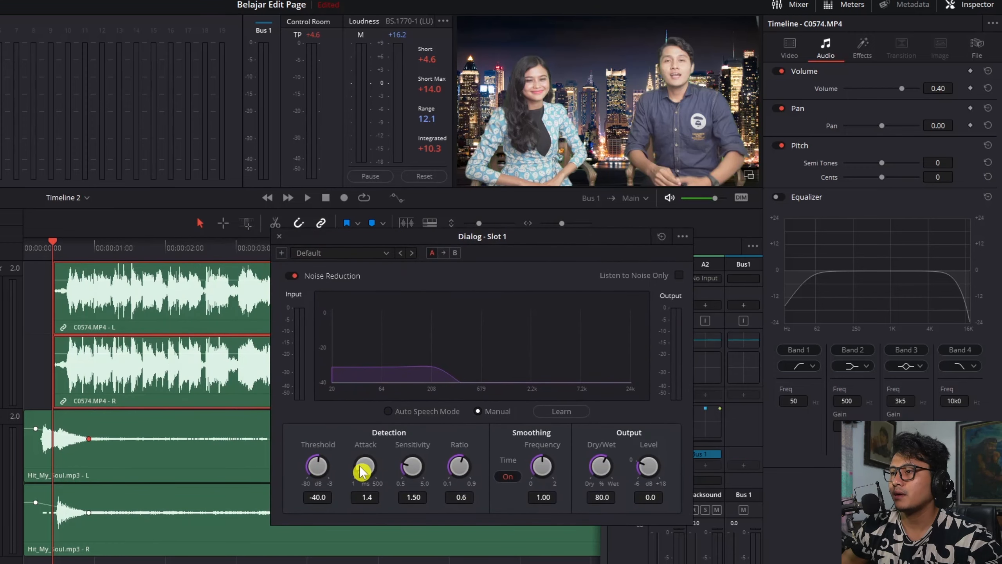
drag(554, 239, 592, 247)
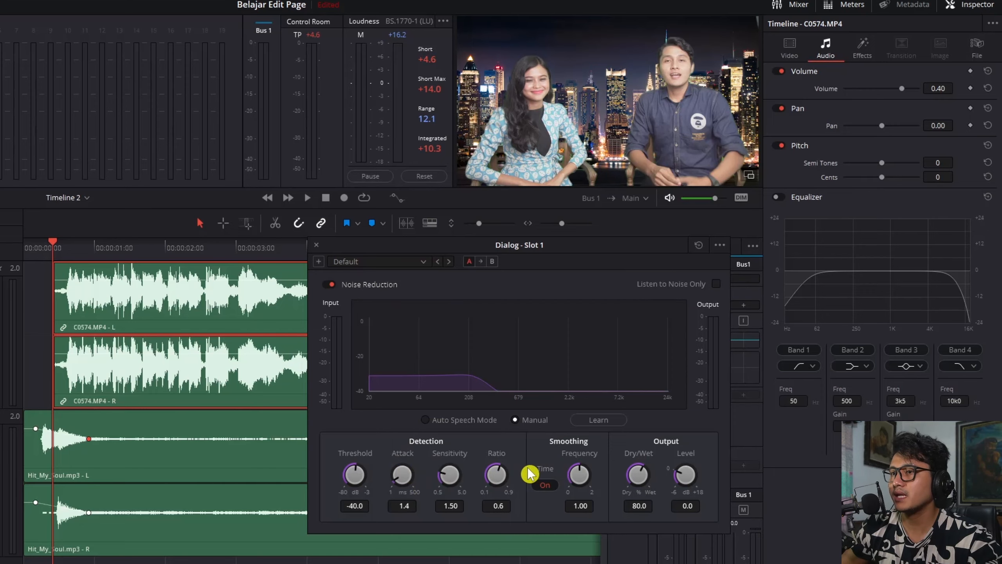
drag(605, 250, 631, 285)
Play the dialog with Noise Reduction, set its threshold to -40.6 and dry/wet to 70.7, and close its settings.
key(space)
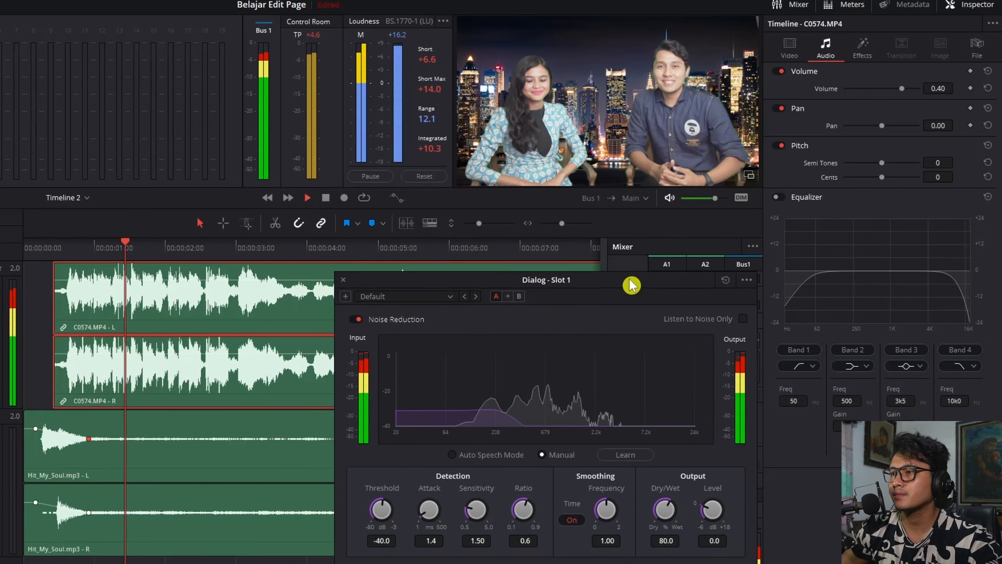
key(space)
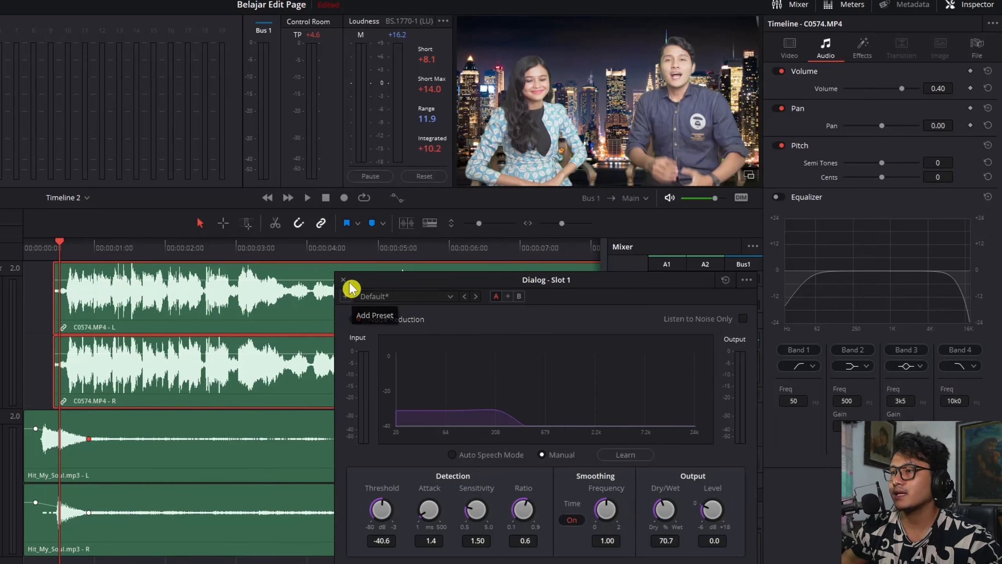
click(385, 297)
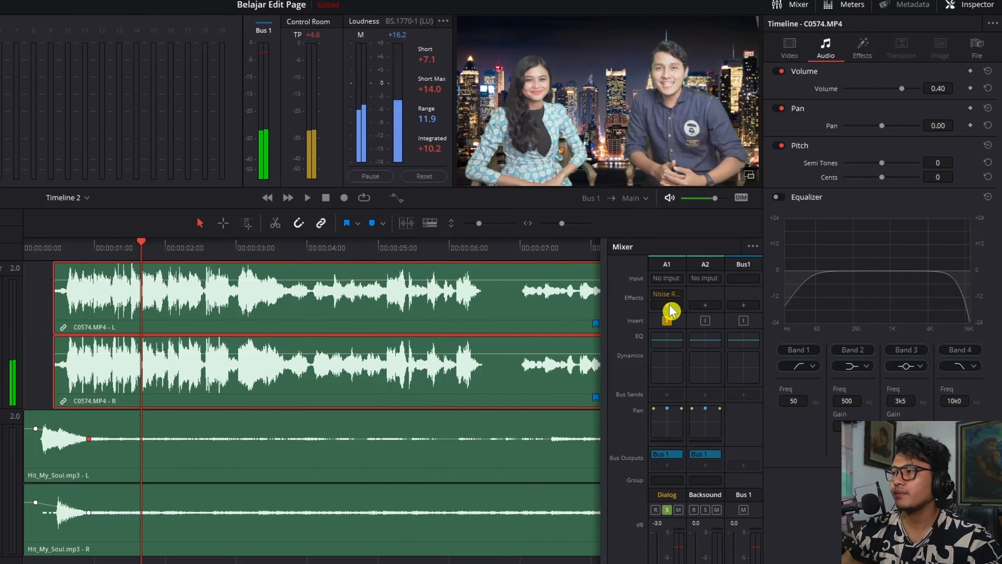
Try the Fairlight FX Echo effect on the Dialog track and play the C0574.MP4 clip from its start.
mouse_move(669, 294)
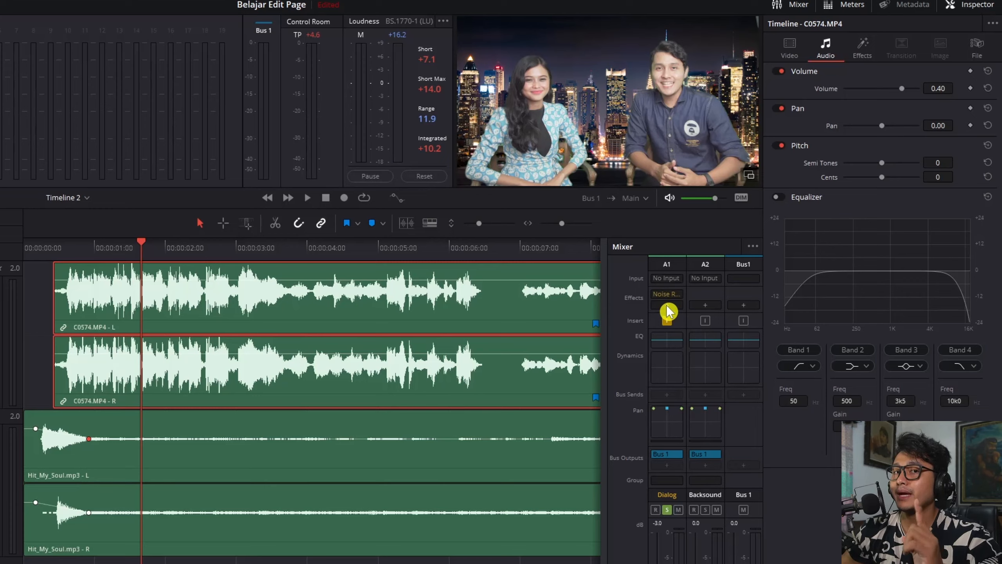
click(667, 304)
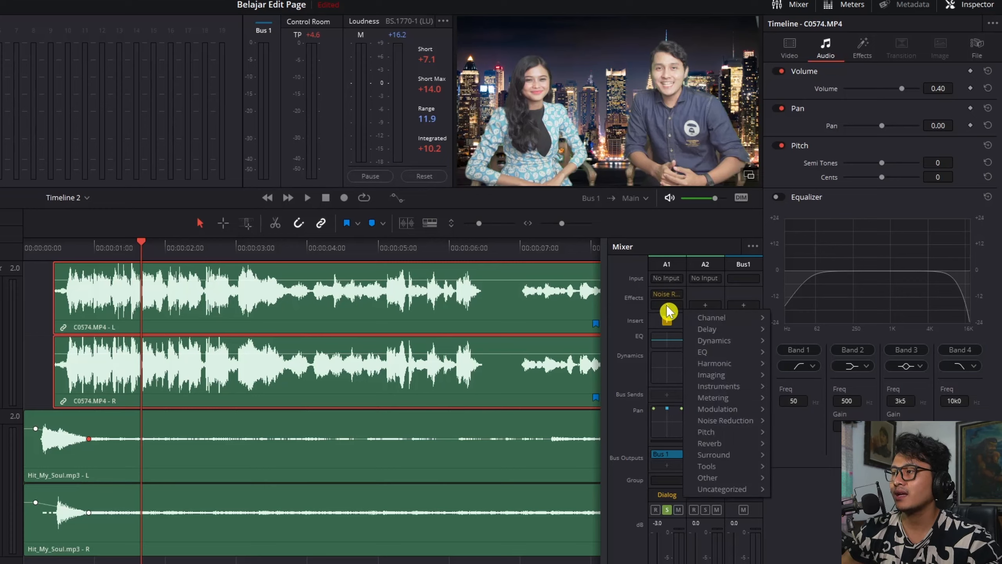
mouse_move(708, 328)
mouse_move(806, 333)
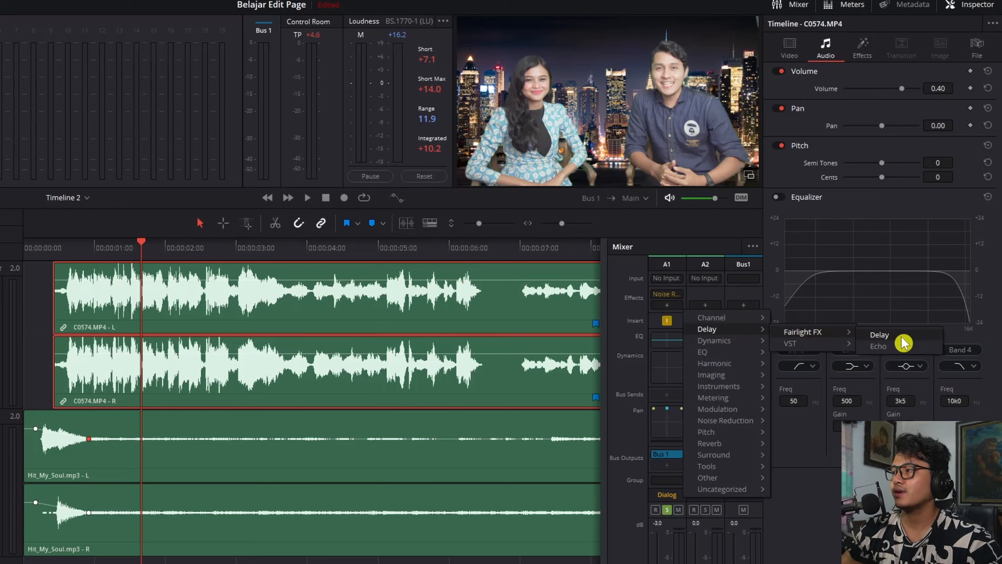
click(894, 346)
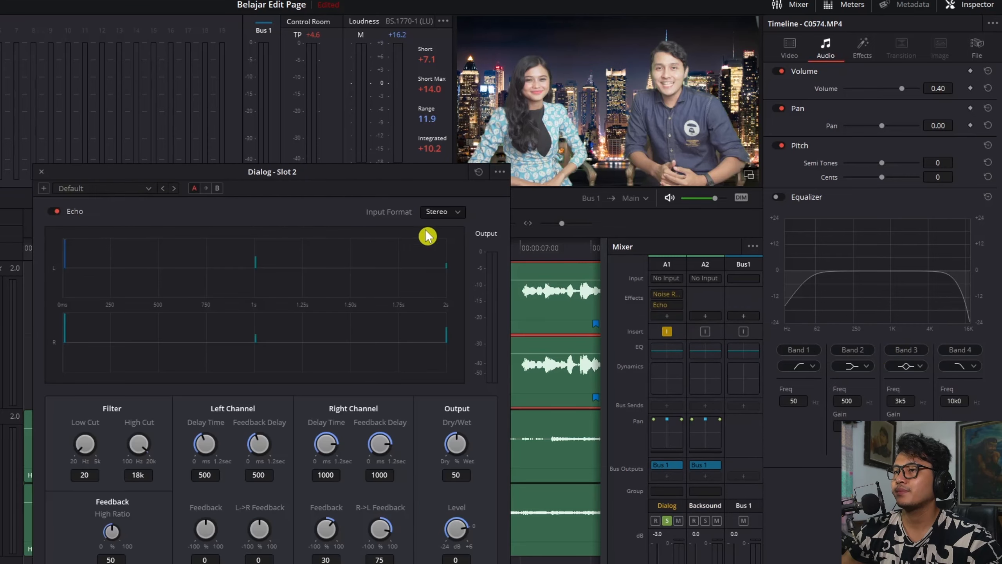
drag(333, 174, 735, 197)
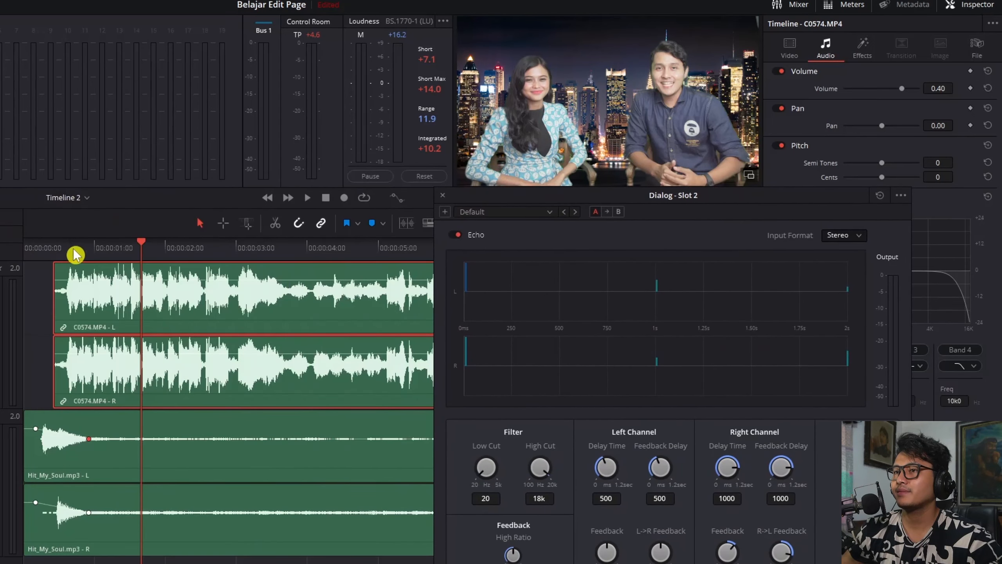
click(54, 248)
key(space)
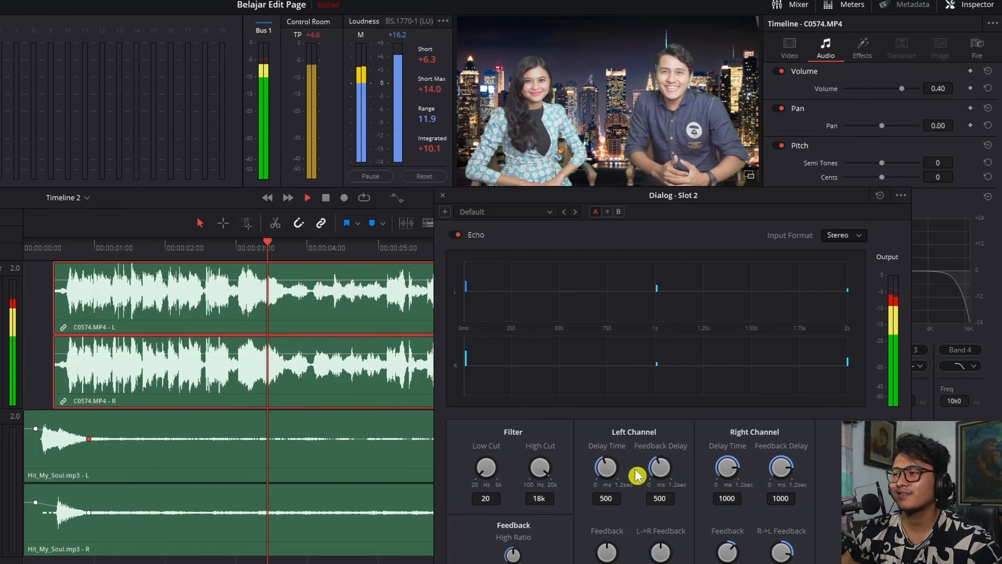
key(space)
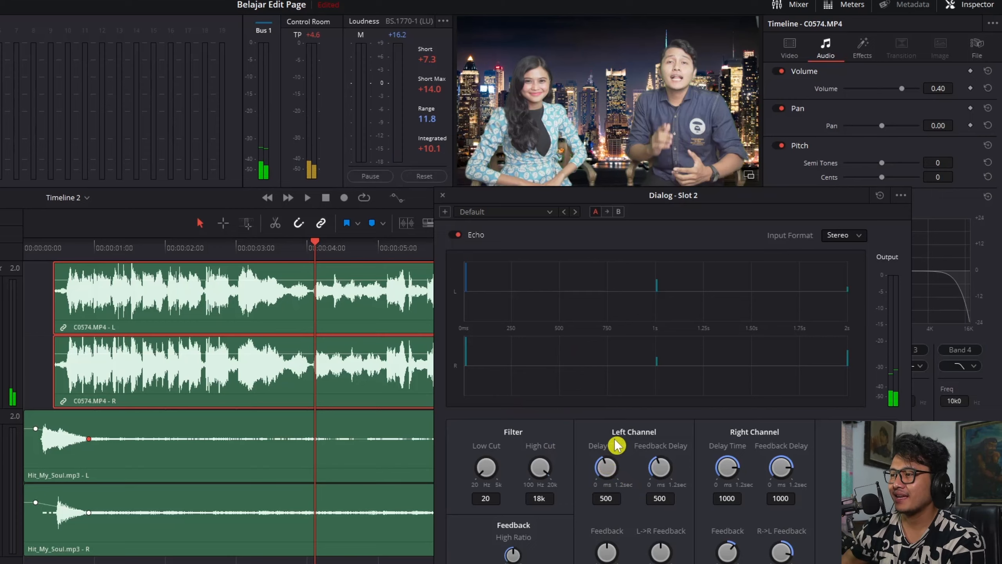
Try the echo with left delay 336.75, left feedback delay 429.40 and right delay 1057.55, and remove Echo from the Dialog track.
drag(614, 469, 598, 494)
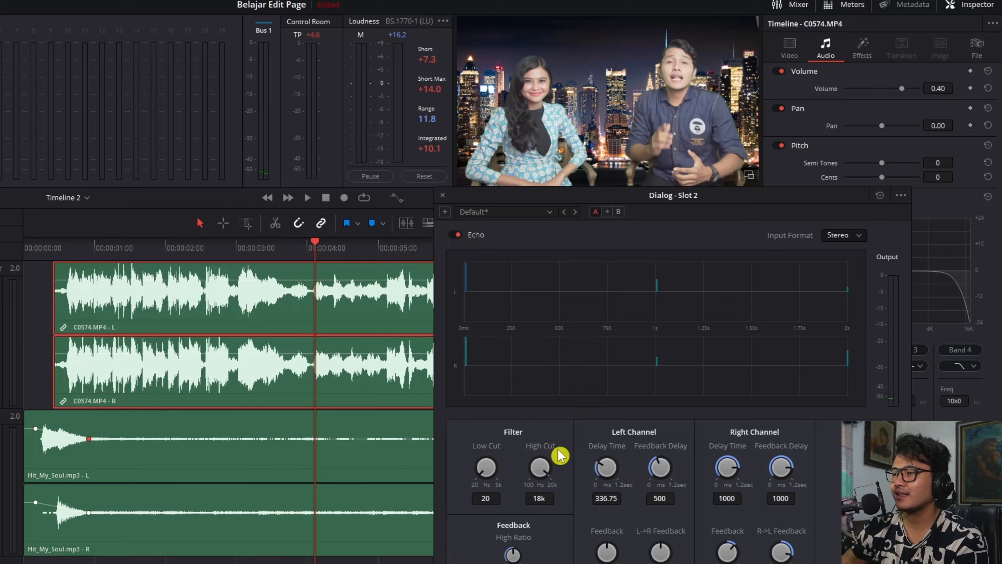
drag(658, 465, 650, 482)
drag(732, 475, 730, 461)
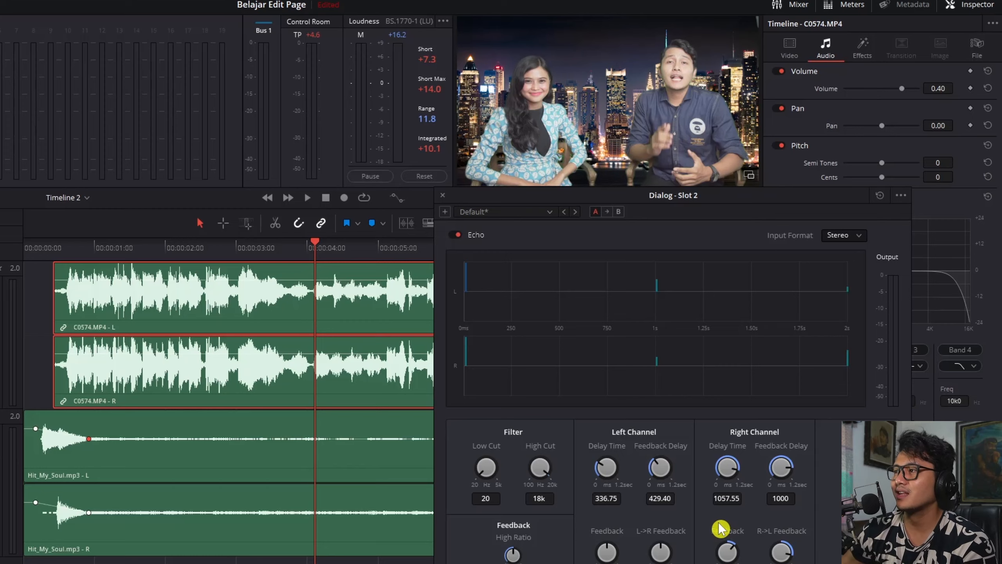
click(442, 195)
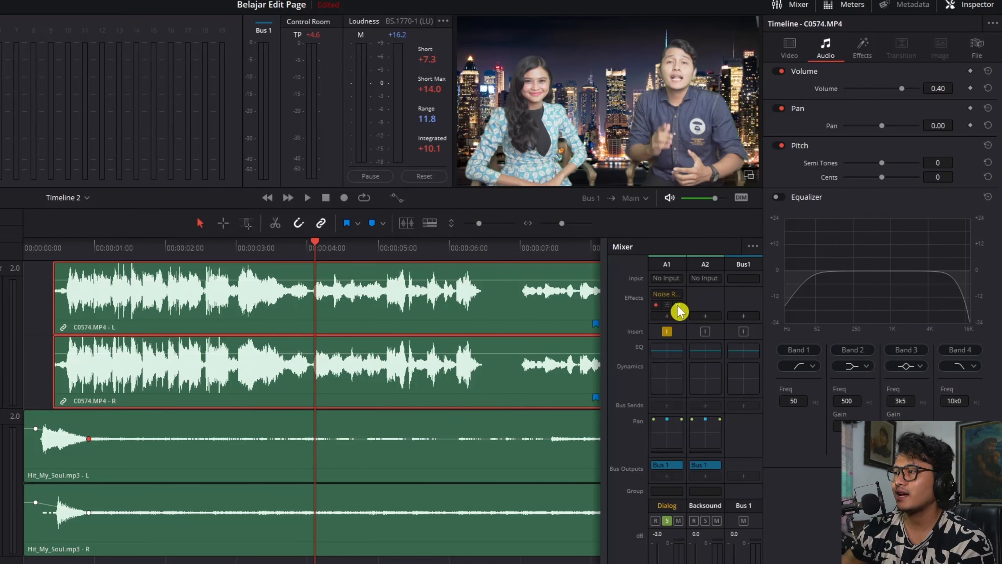
right_click(680, 310)
click(694, 318)
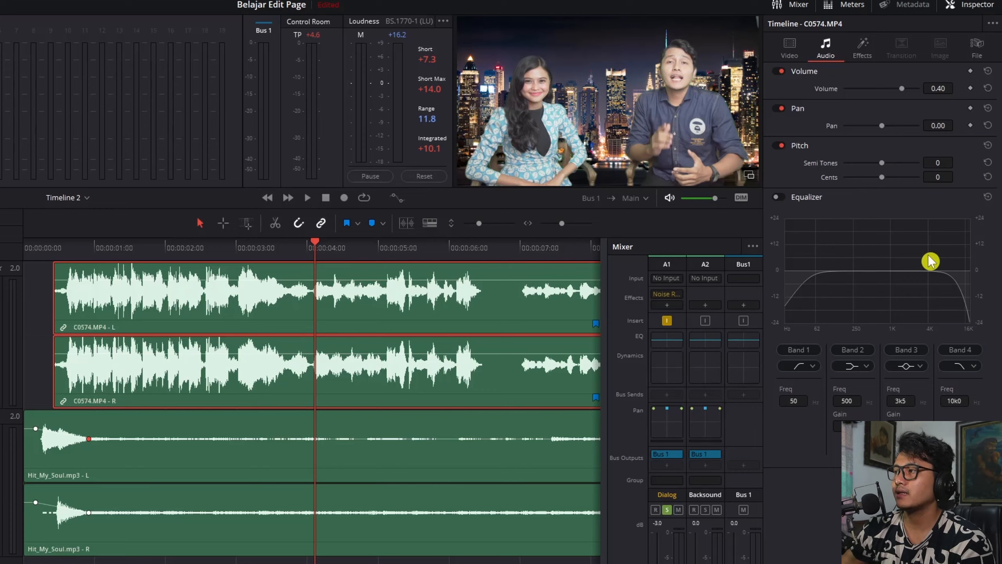
Shape the Dialog track's equalizer with band 2 at 102 and -20.0 gain, and band 5 at 3k7 and +5.4 gain.
click(669, 344)
drag(317, 190, 676, 153)
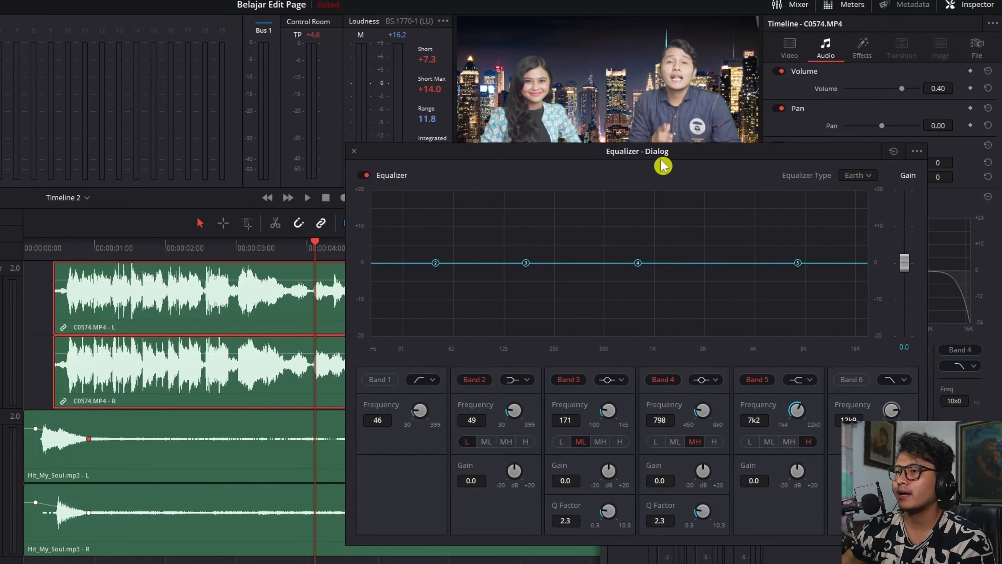
click(58, 254)
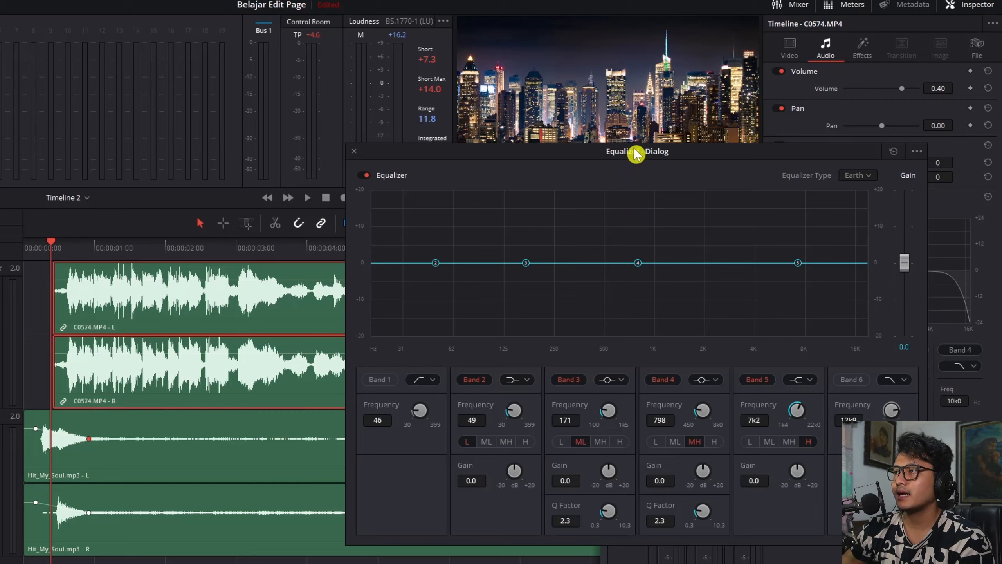
drag(638, 154, 660, 174)
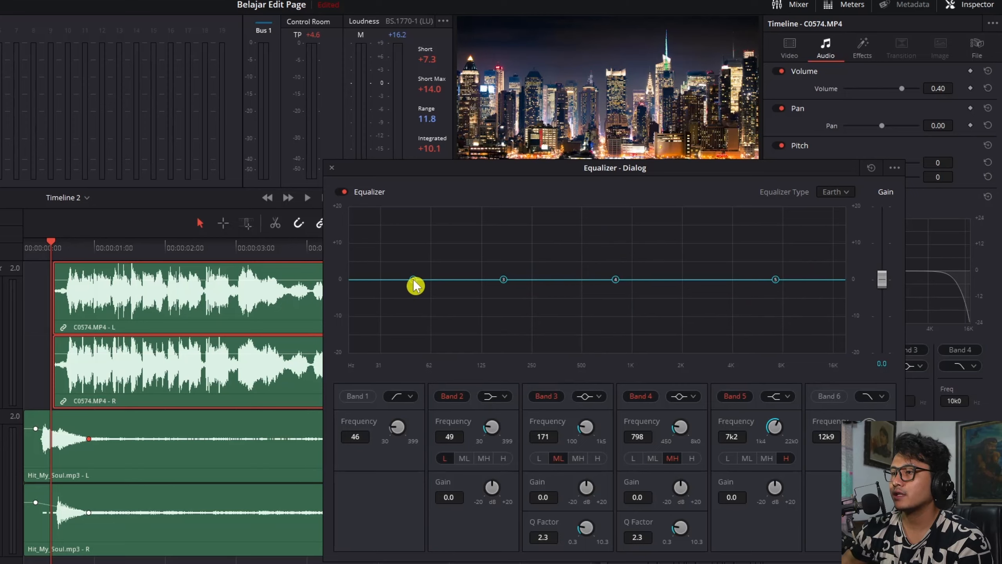
drag(414, 281, 469, 365)
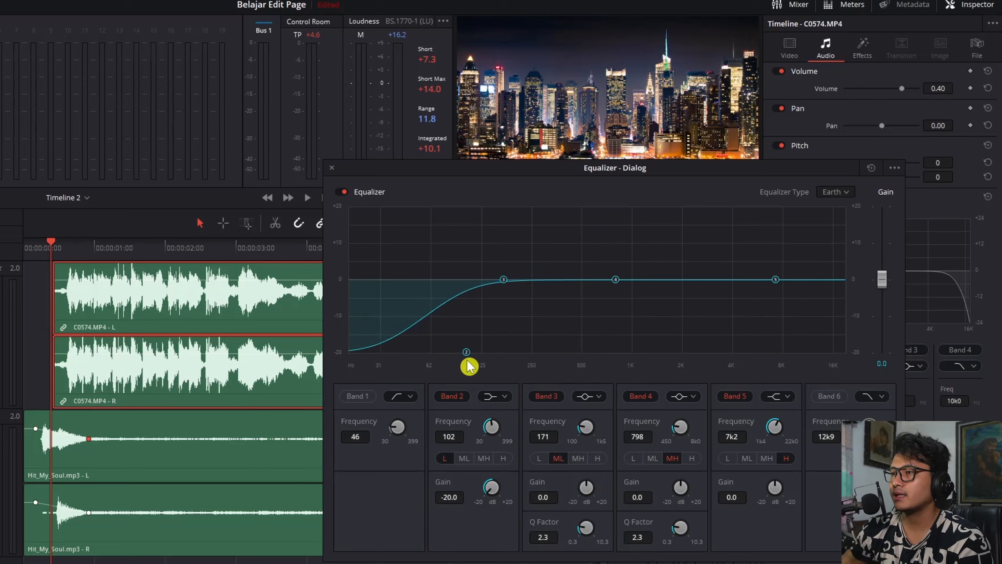
drag(775, 281, 745, 361)
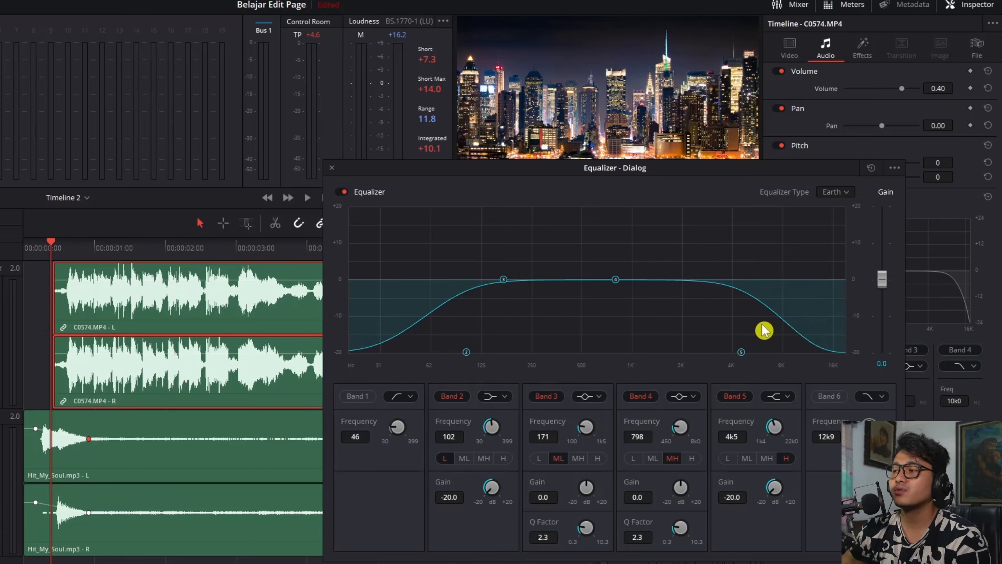
drag(741, 352, 730, 266)
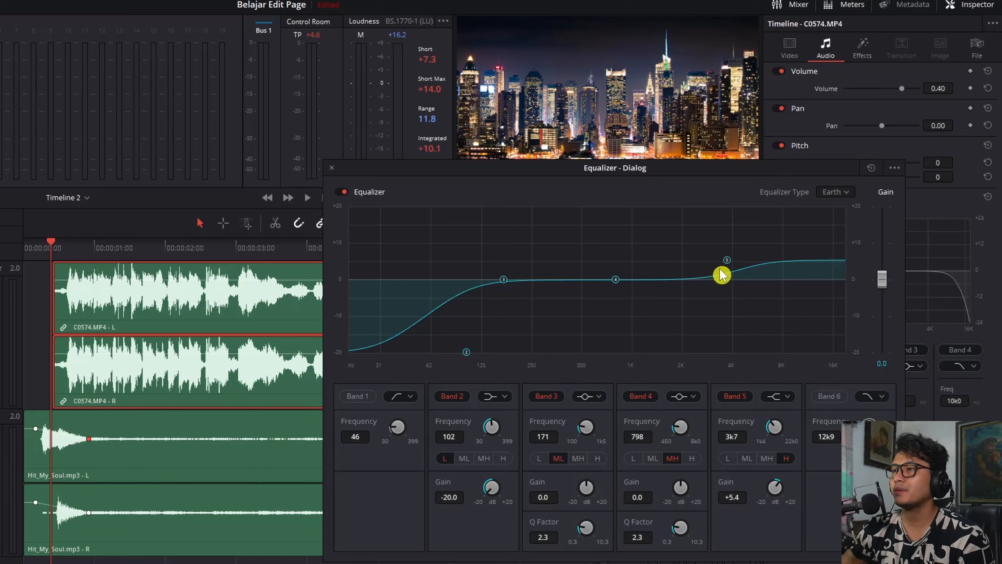
Play the dialog from its start with the track equalizer on and off for comparison, leaving it enabled and closing its settings.
key(space)
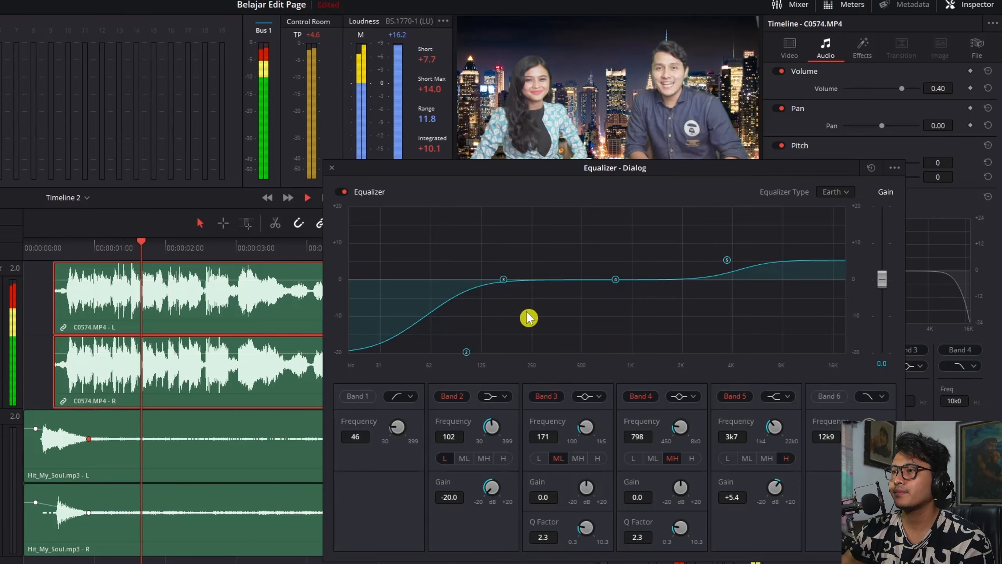
key(space)
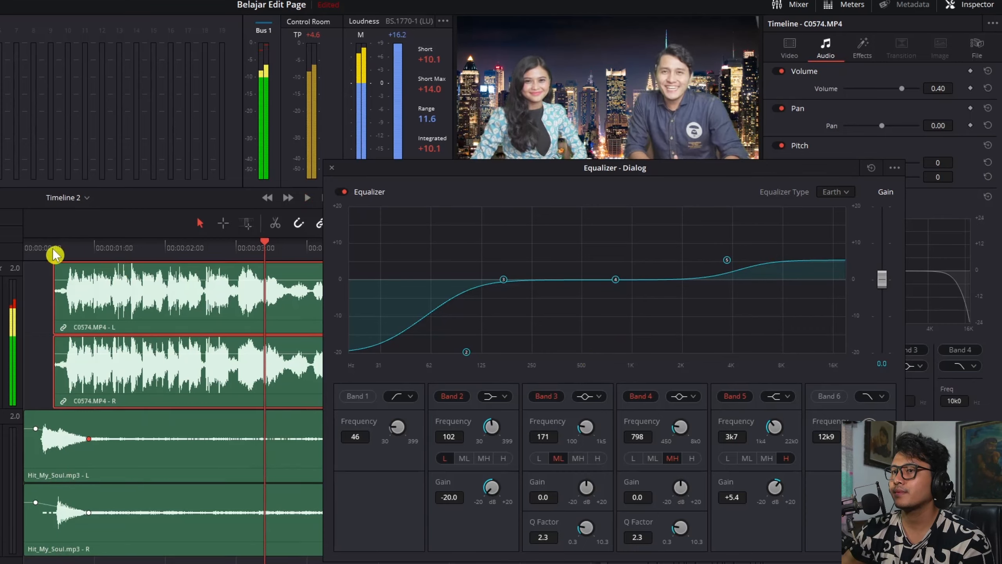
click(59, 248)
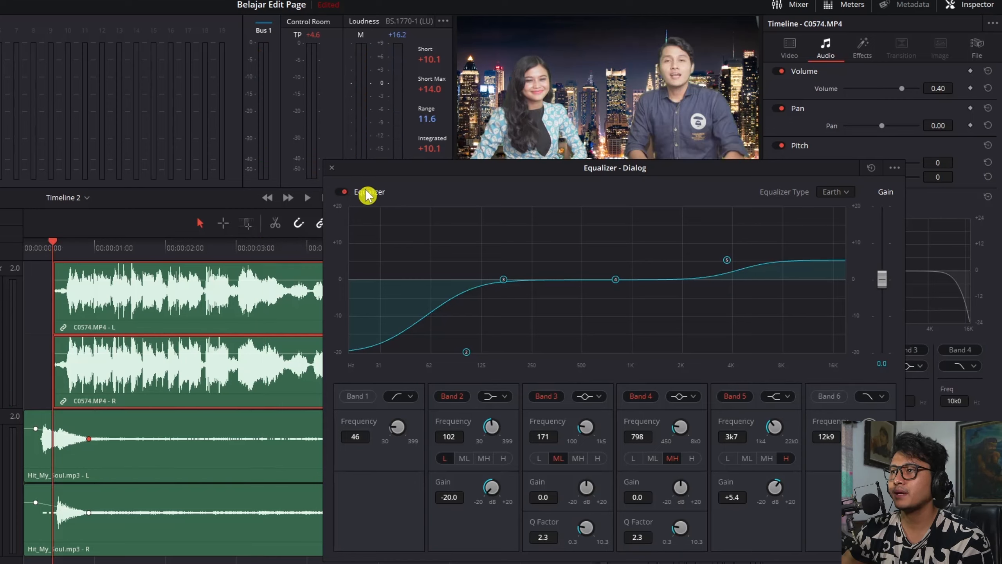
click(343, 193)
key(space)
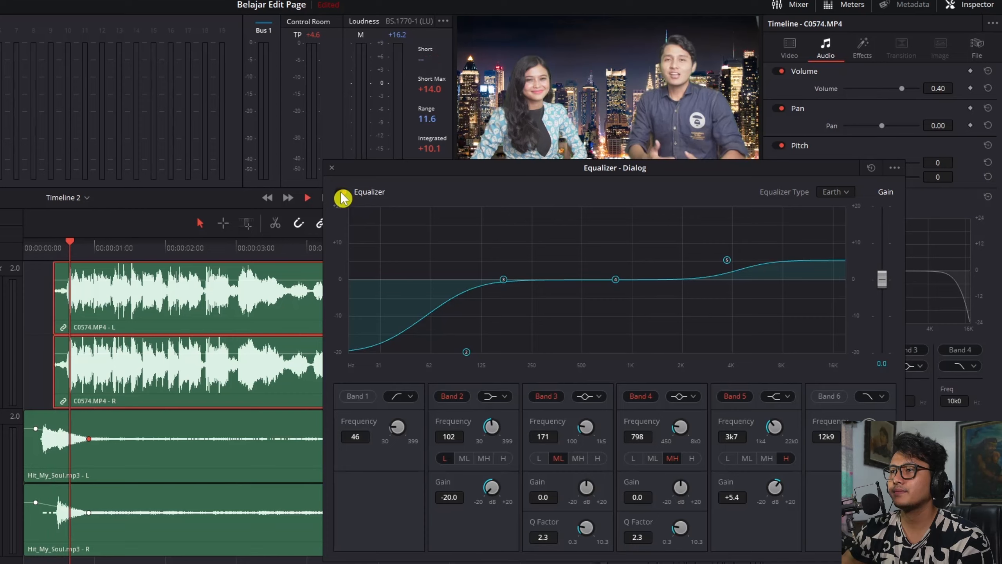
click(342, 196)
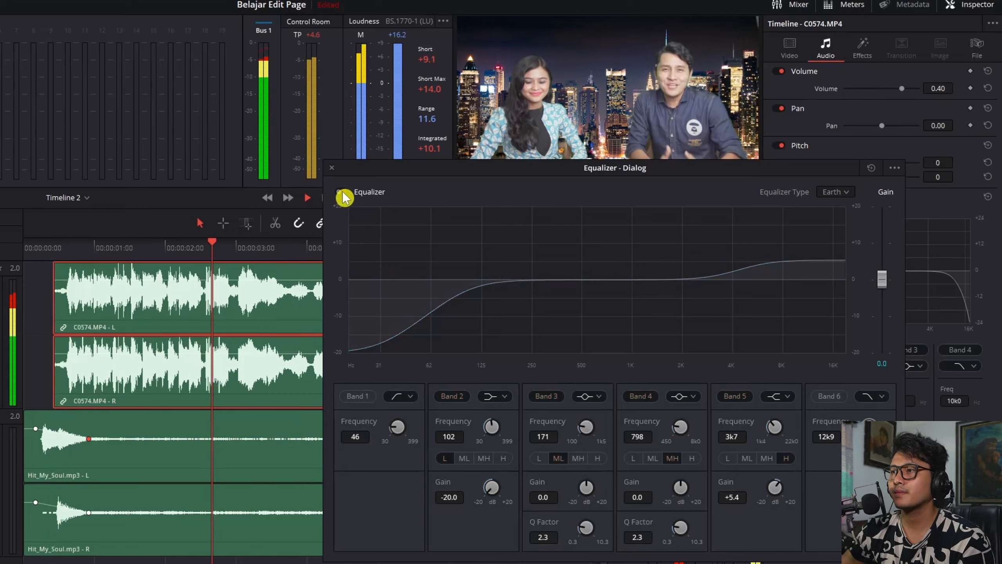
click(343, 196)
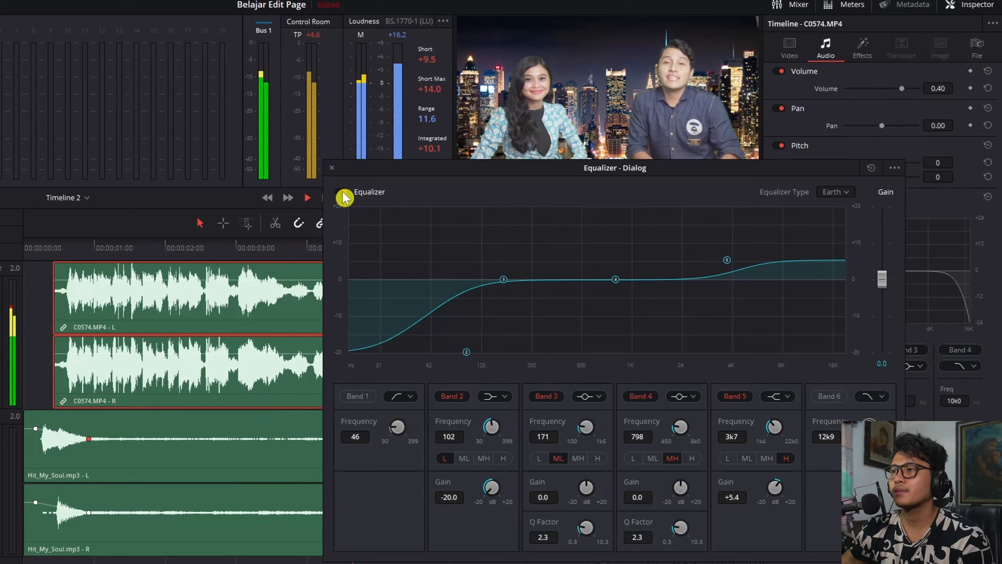
key(space)
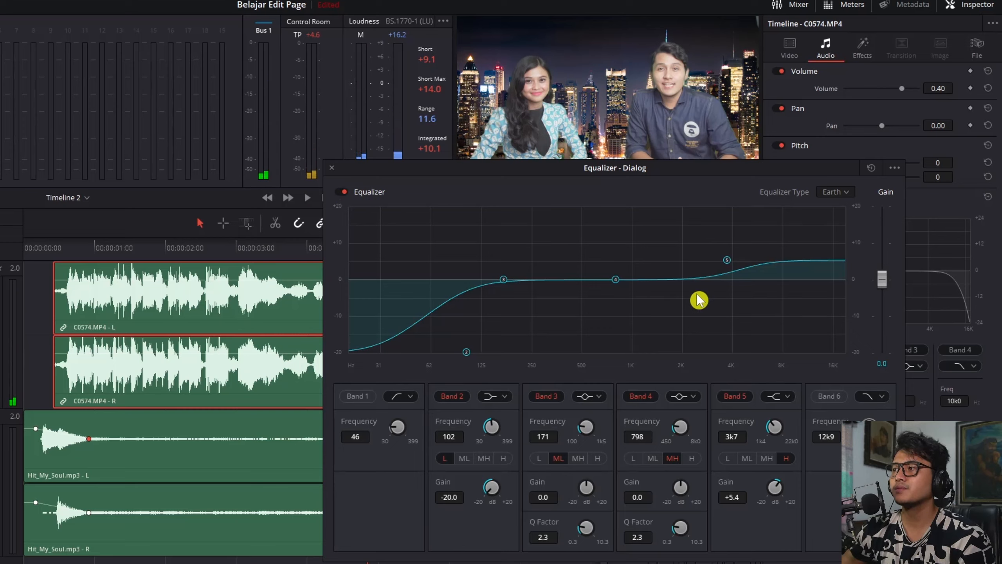
click(335, 172)
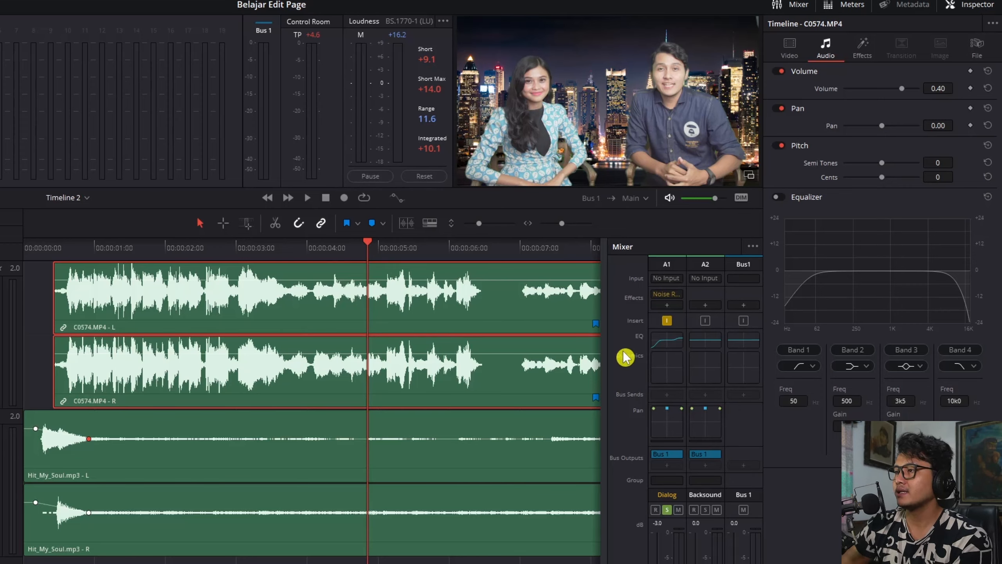
Open the Dialog track's dynamics settings, reposition them over the timeline, and enable the compressor.
double_click(671, 371)
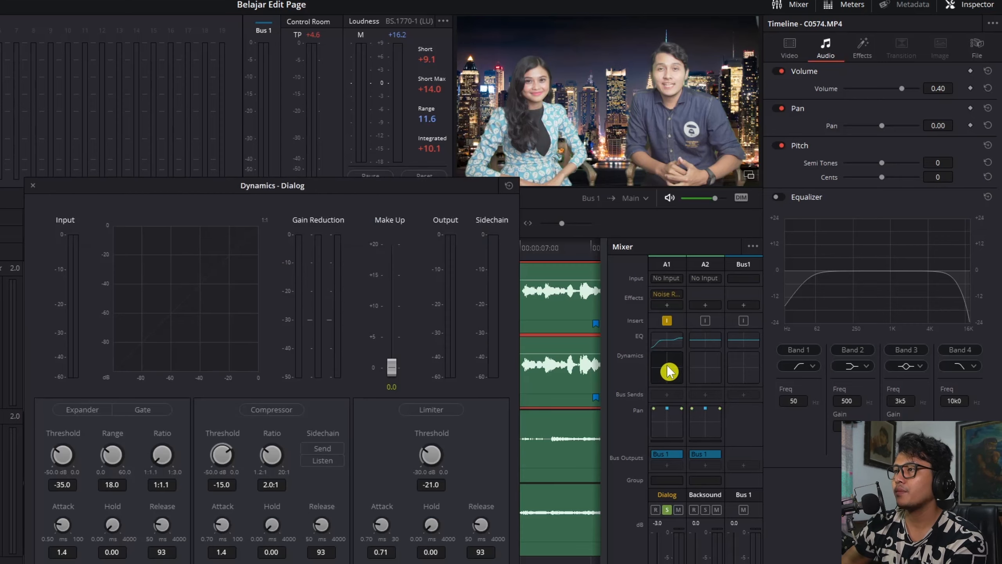
drag(329, 195, 659, 135)
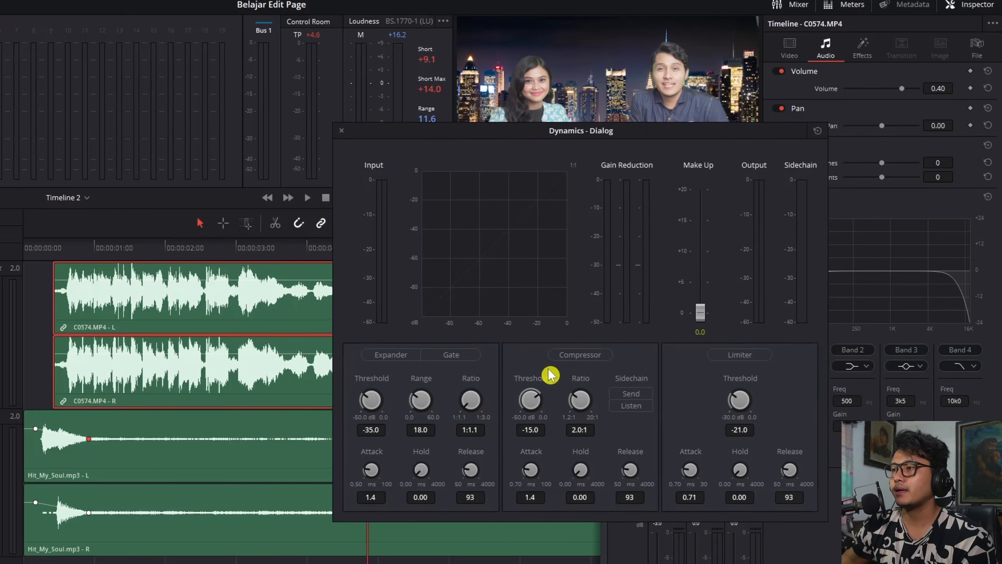
click(581, 355)
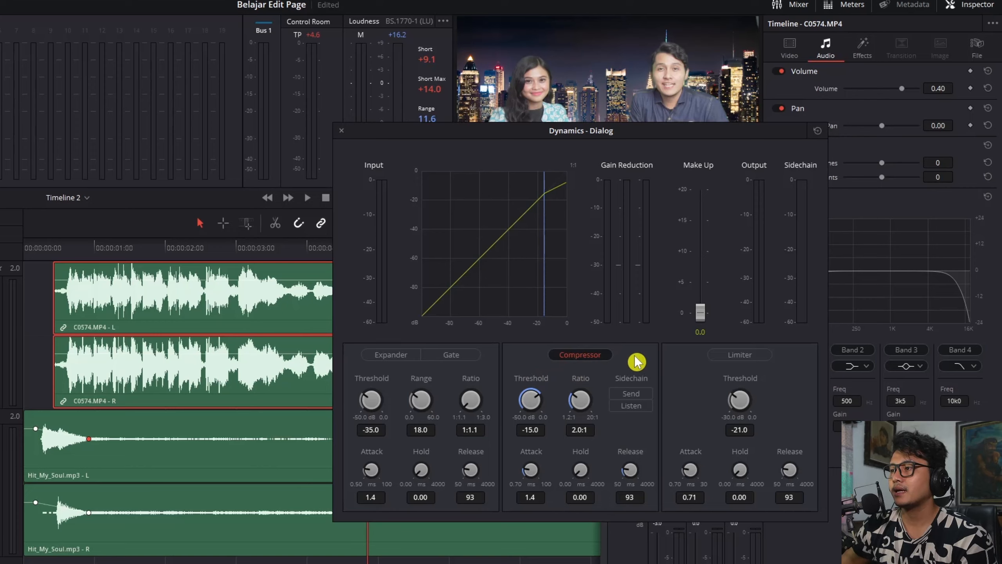
click(461, 356)
click(454, 355)
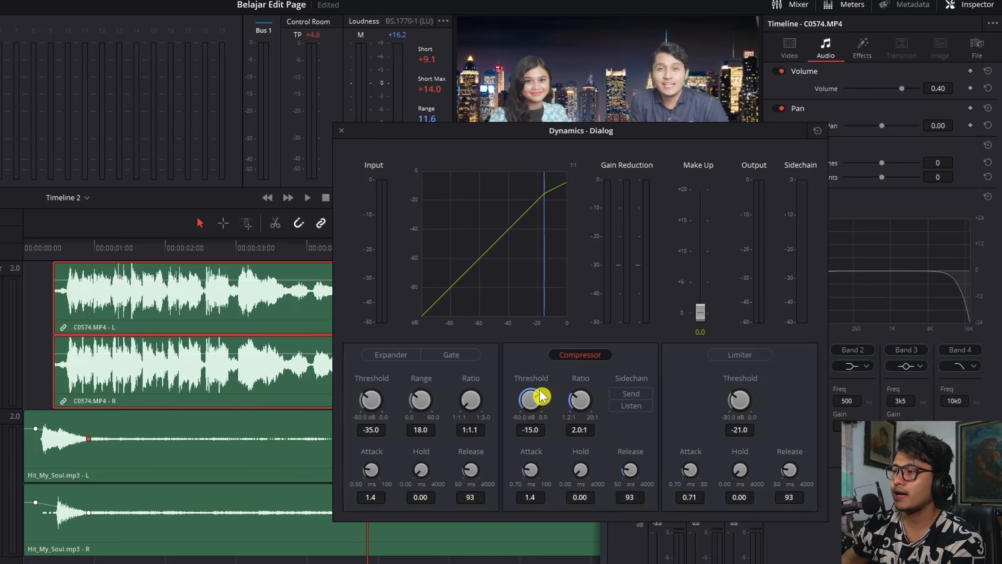
Set the Dialog track's compressor threshold to -18.3 and its ratio to 2.3:1.
mouse_move(535, 400)
mouse_down()
mouse_move(503, 361)
mouse_move(544, 385)
mouse_move(529, 377)
mouse_move(529, 403)
mouse_move(554, 387)
mouse_move(528, 398)
mouse_up()
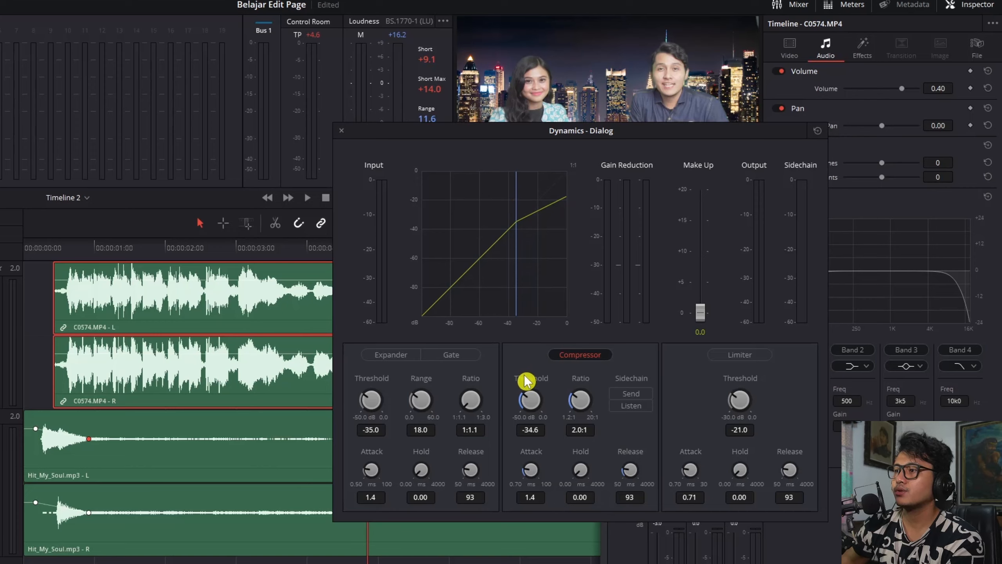
drag(528, 401, 448, 403)
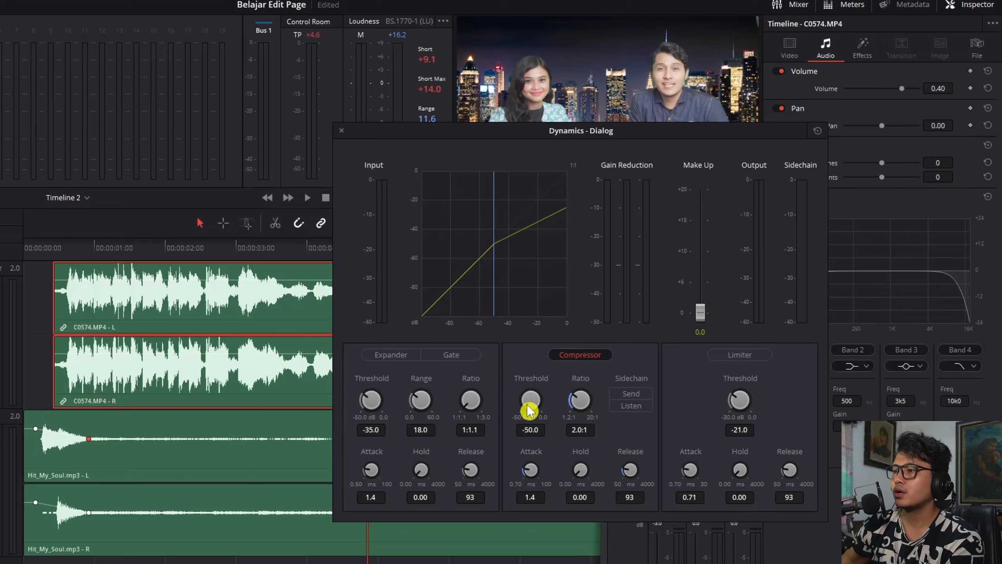
drag(521, 387, 629, 290)
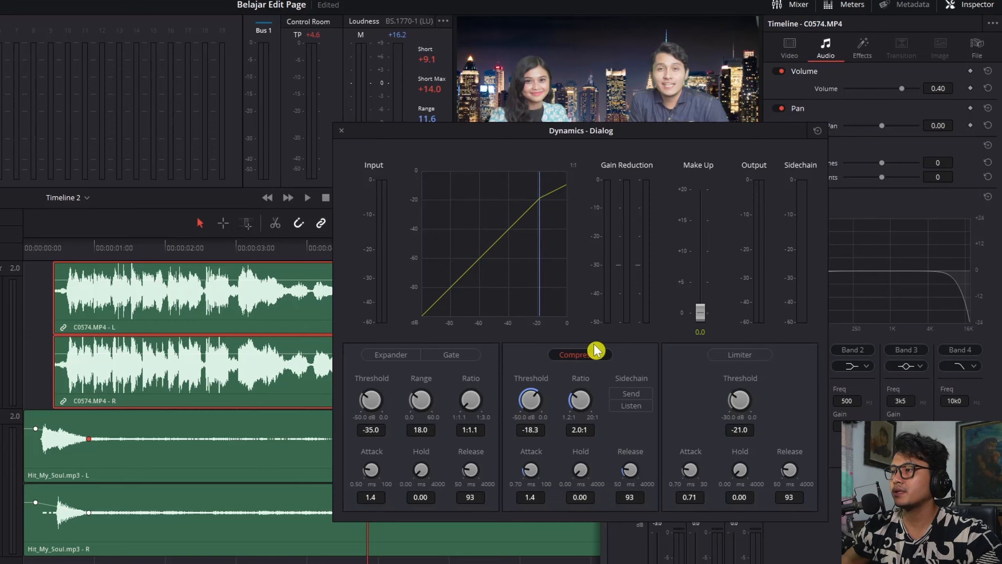
drag(577, 402, 583, 362)
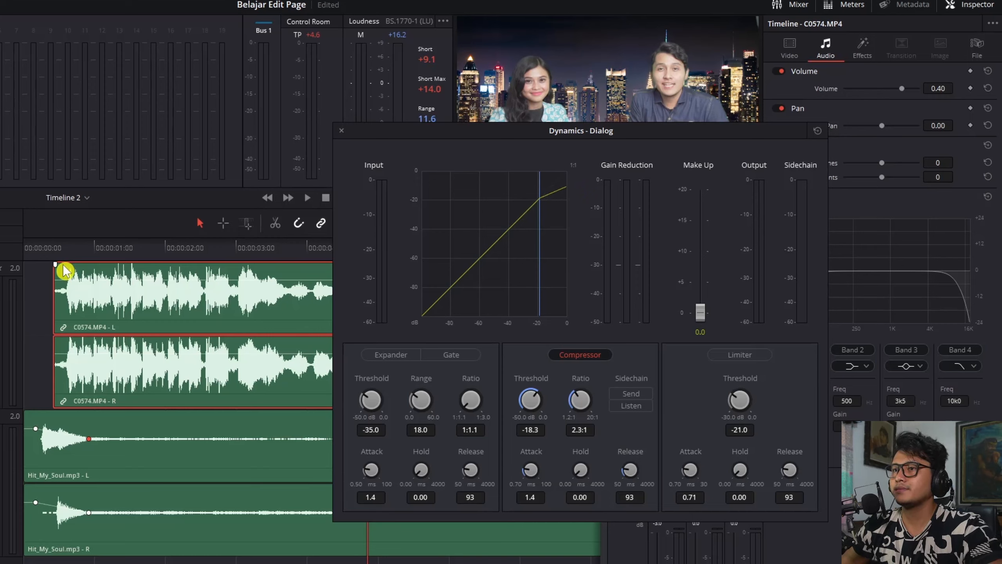
Play the dialog from the start of the C0574.MP4 clip to hear the compressor's effect.
click(59, 248)
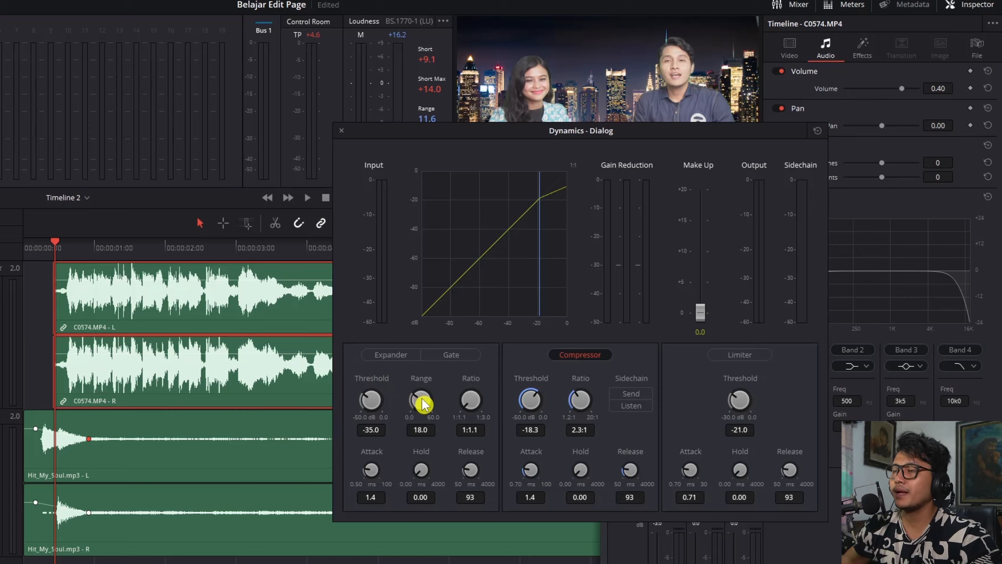
key(space)
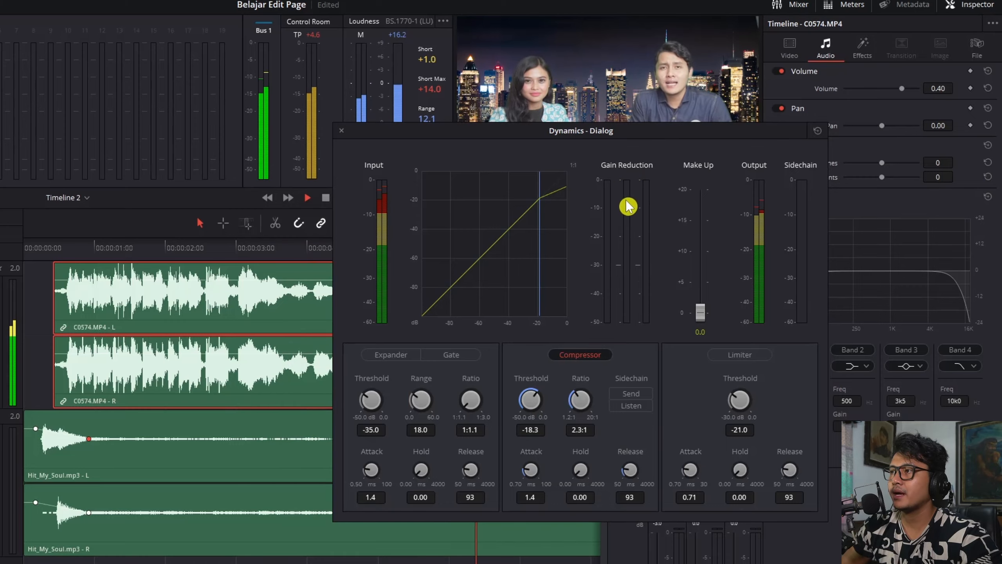
key(space)
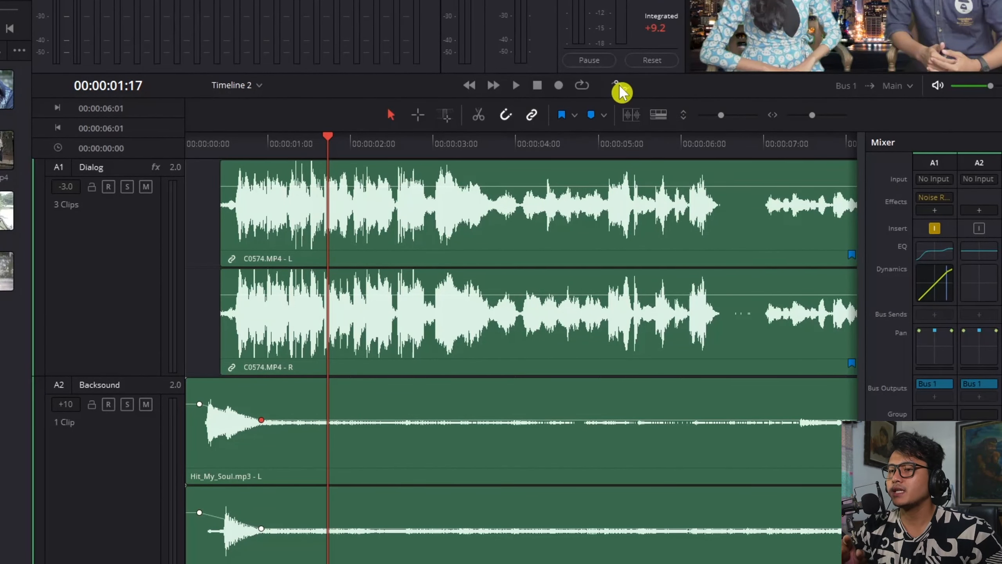
Try a volume keyframe on the Hit_My_Soul.mp3 clip at 00:00:01:11 and undo it.
click(234, 460)
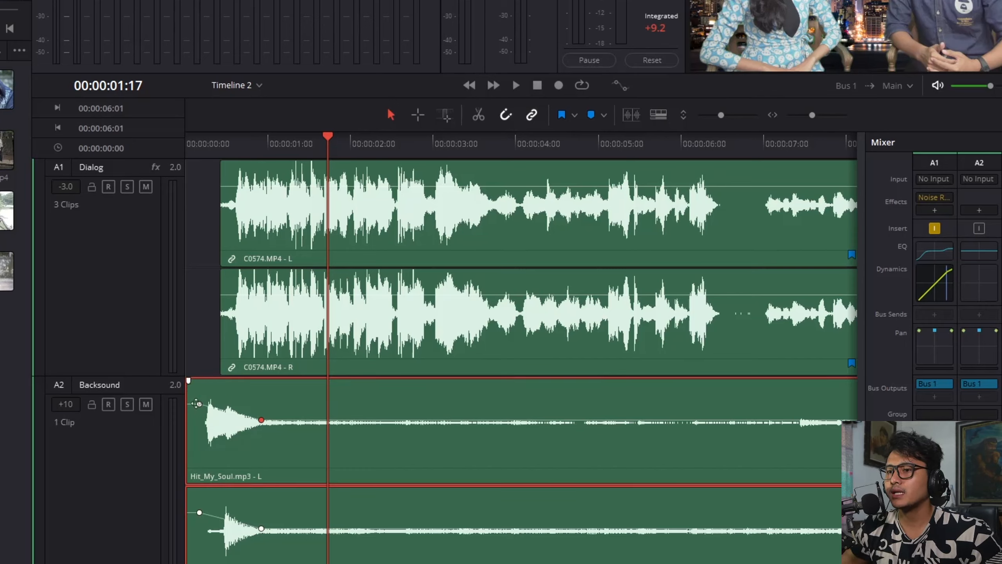
click(310, 146)
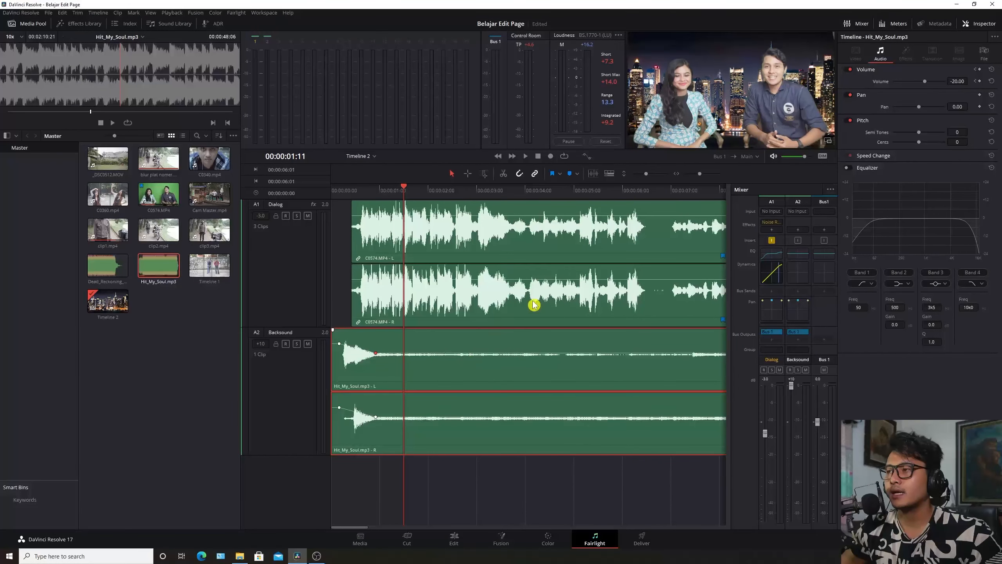
click(979, 81)
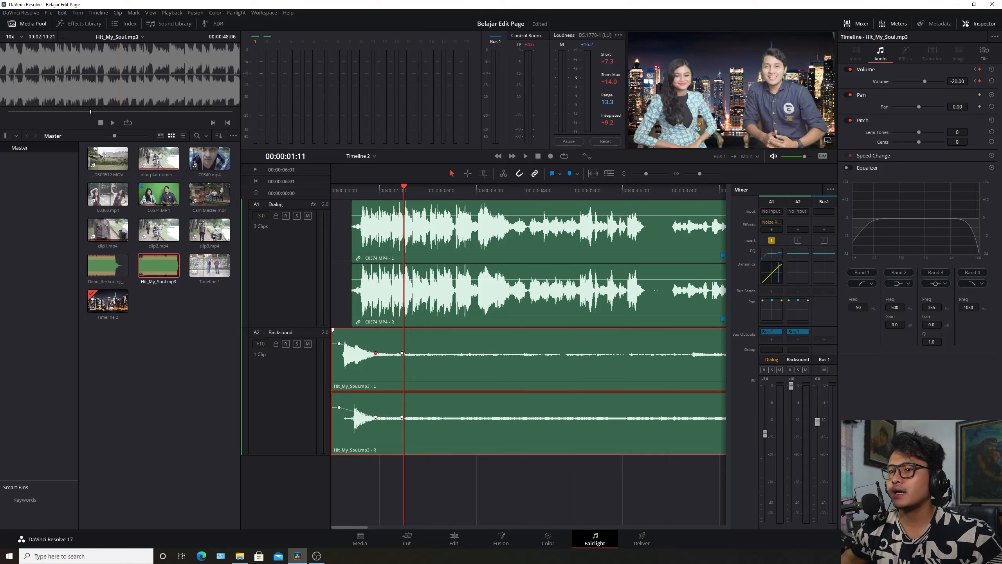
mouse_move(402, 353)
mouse_down()
mouse_move(402, 334)
mouse_move(401, 361)
mouse_up()
key(ctrl+z)
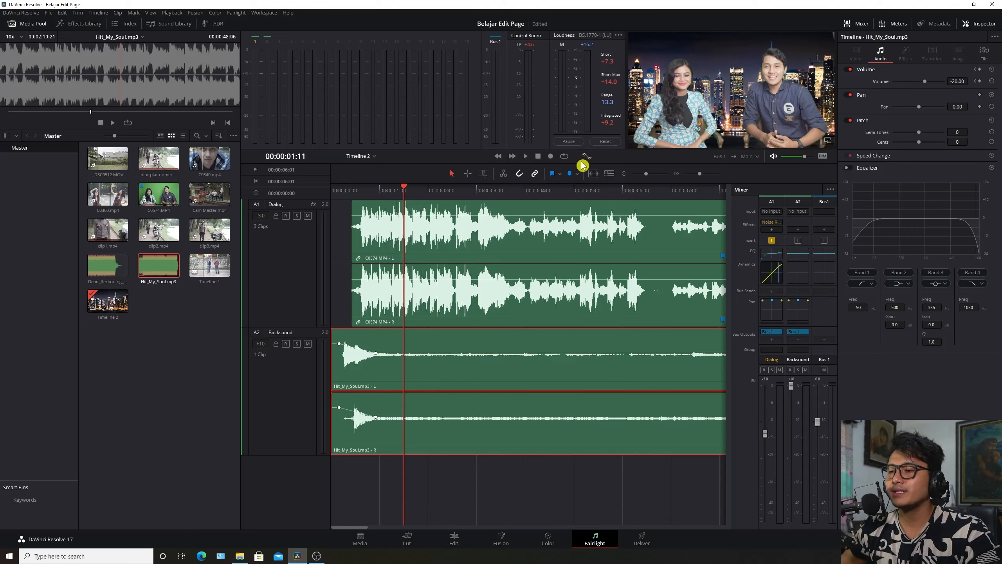
Turn on automation with the playhead at 00:00:00:04, and arm the Backsound track for writing fader automation.
drag(351, 190, 340, 193)
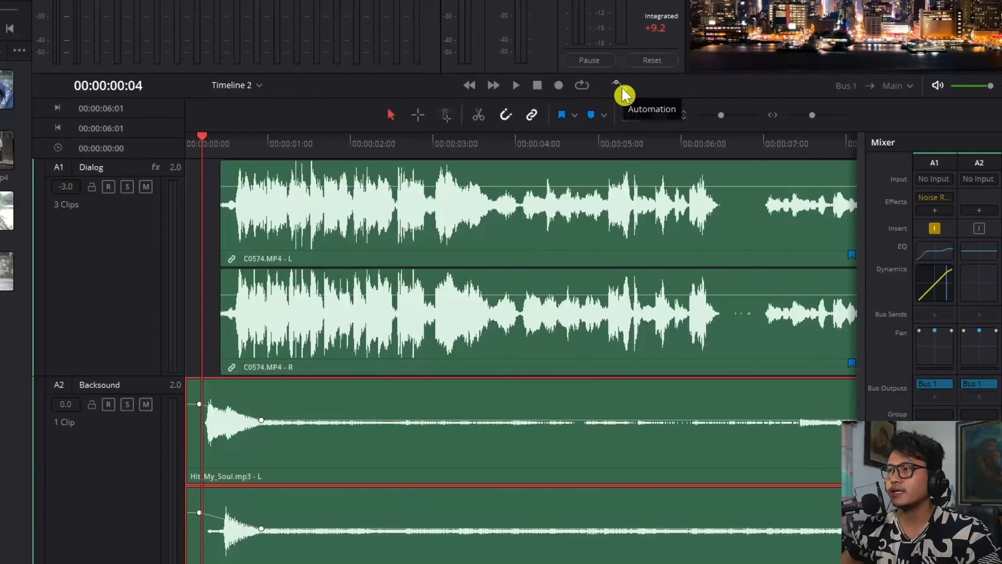
click(588, 155)
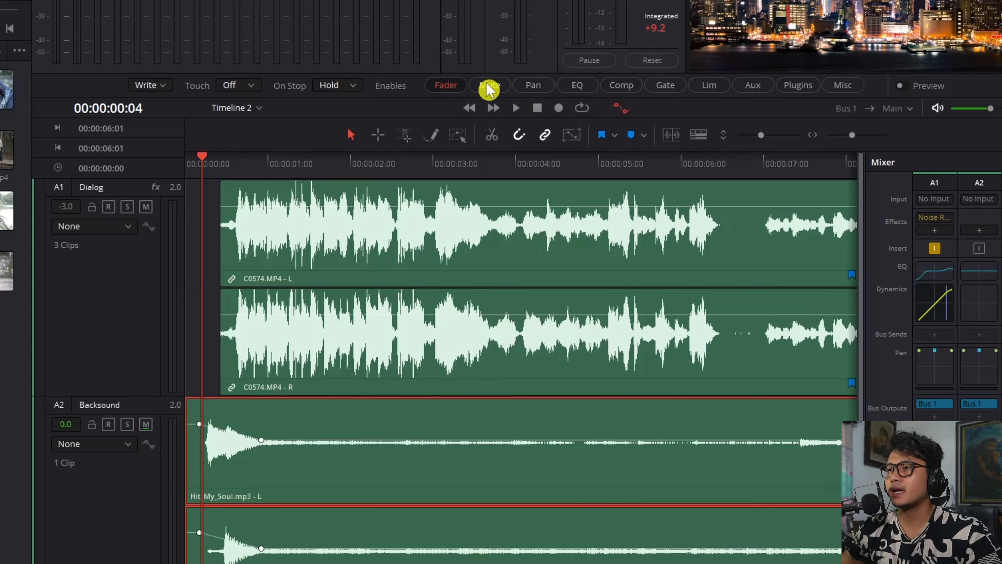
click(446, 85)
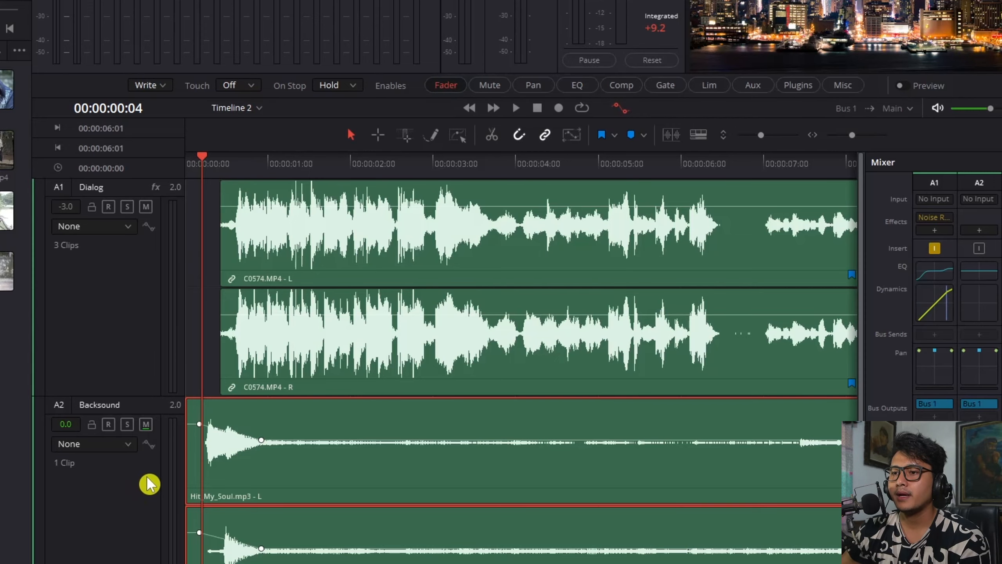
click(135, 493)
click(156, 509)
click(108, 498)
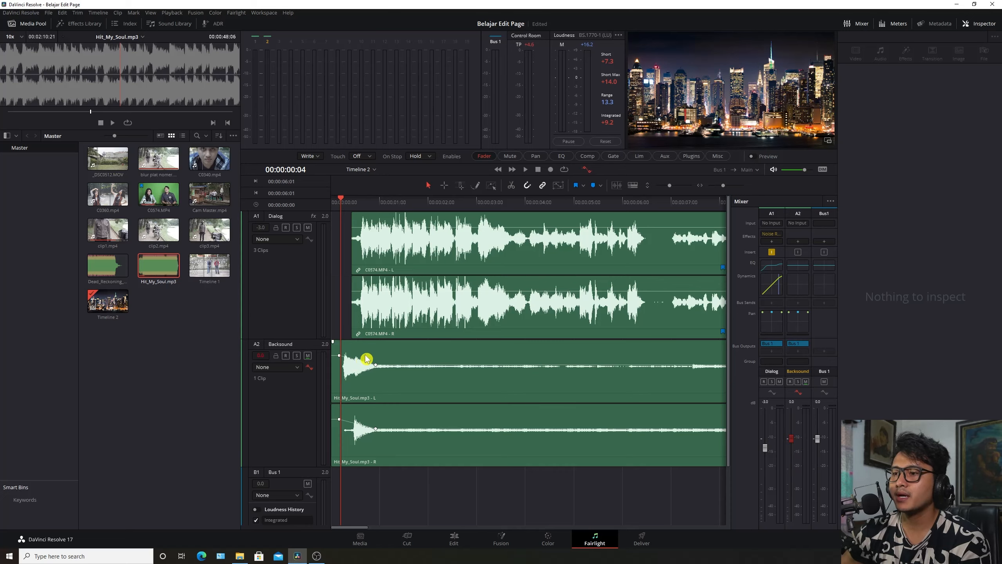
Display the Backsound track's Fader Level automation and record fader moves during playback up to 00:00:07:20, ending at -8.2.
click(297, 371)
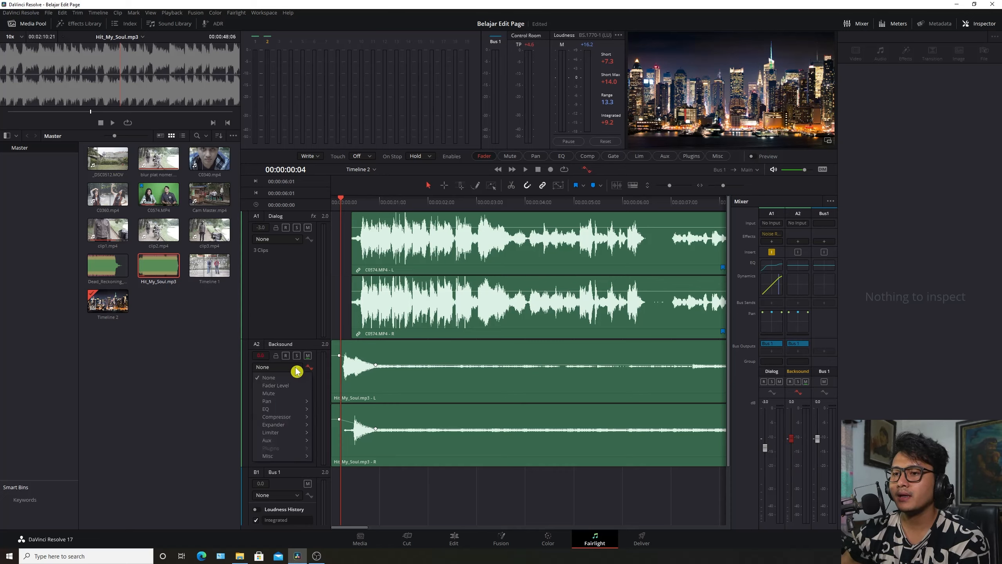
click(283, 385)
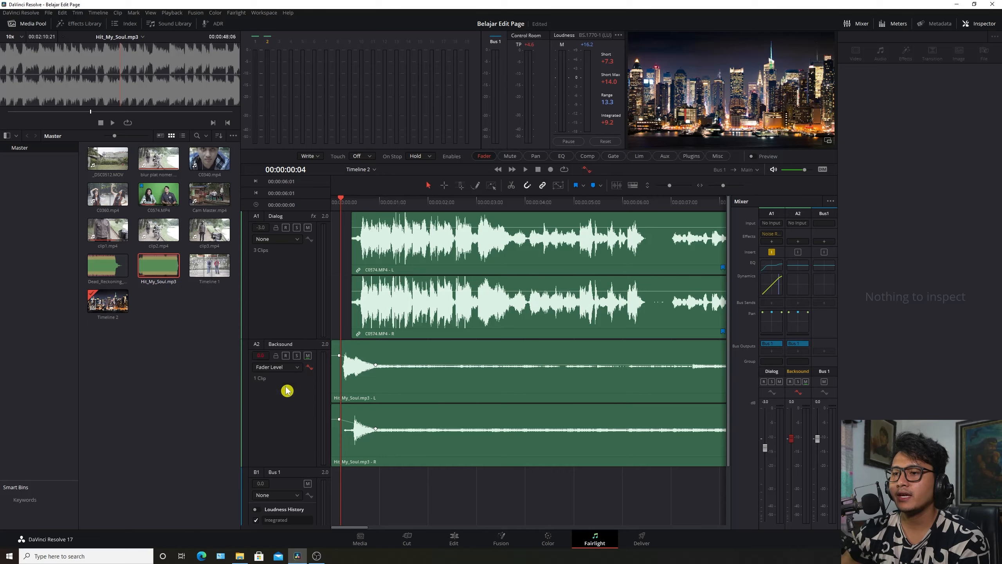
click(482, 160)
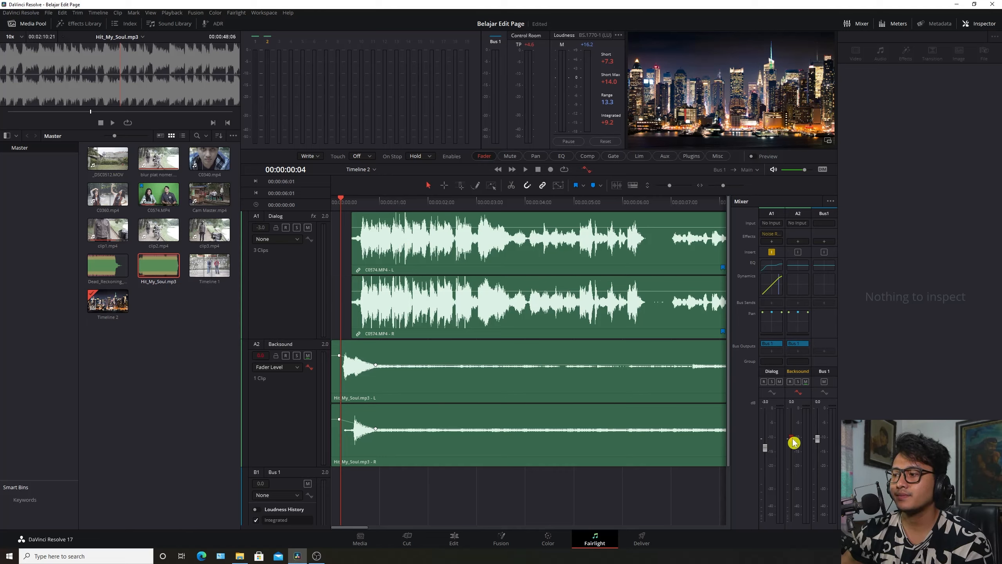
click(525, 173)
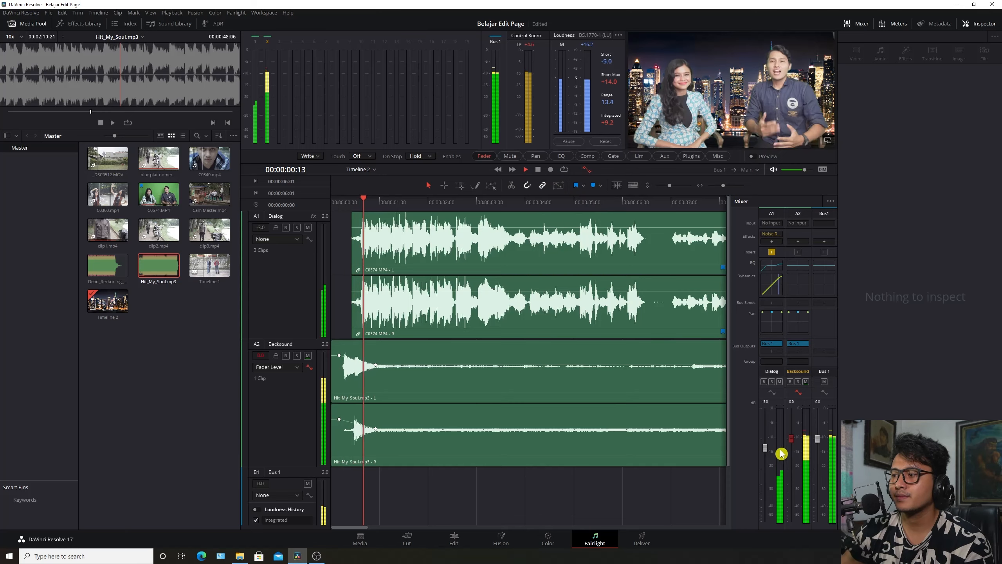
mouse_move(791, 438)
mouse_down()
mouse_move(794, 499)
mouse_move(810, 413)
mouse_move(816, 486)
mouse_move(837, 417)
mouse_move(817, 489)
mouse_move(812, 464)
mouse_up()
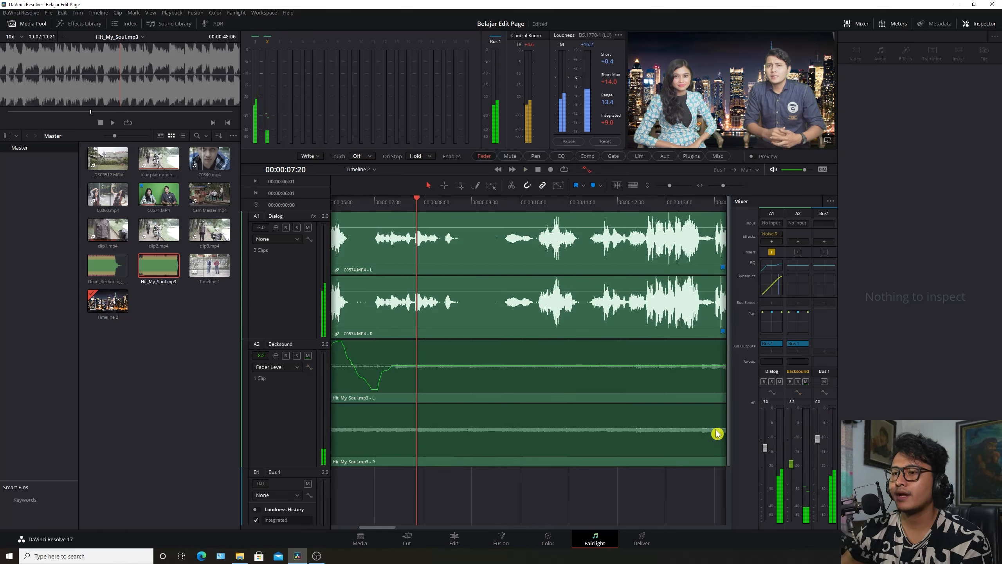
Play the timeline from its beginning to review the Backsound track's recorded fader automation.
drag(374, 527, 341, 532)
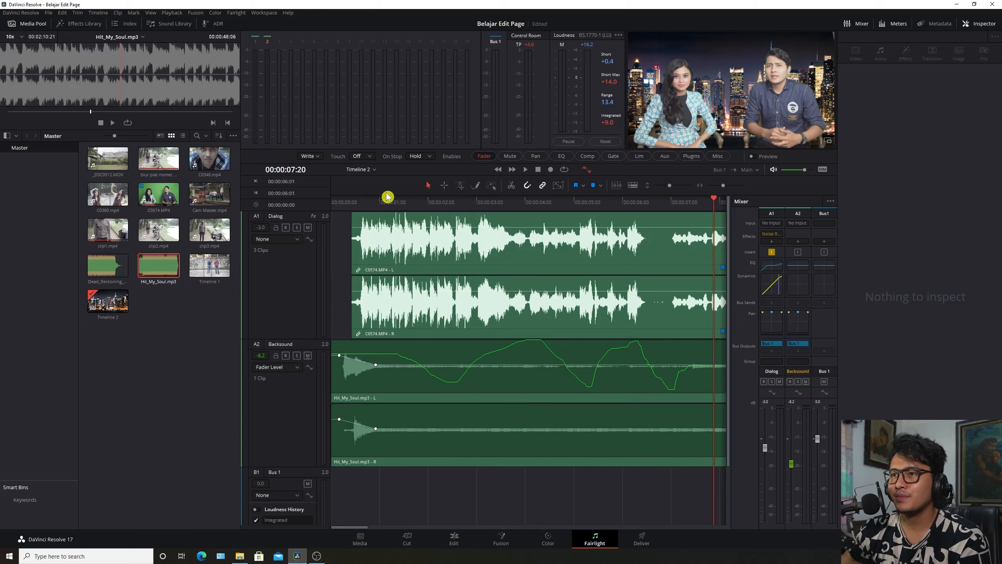
key(Home)
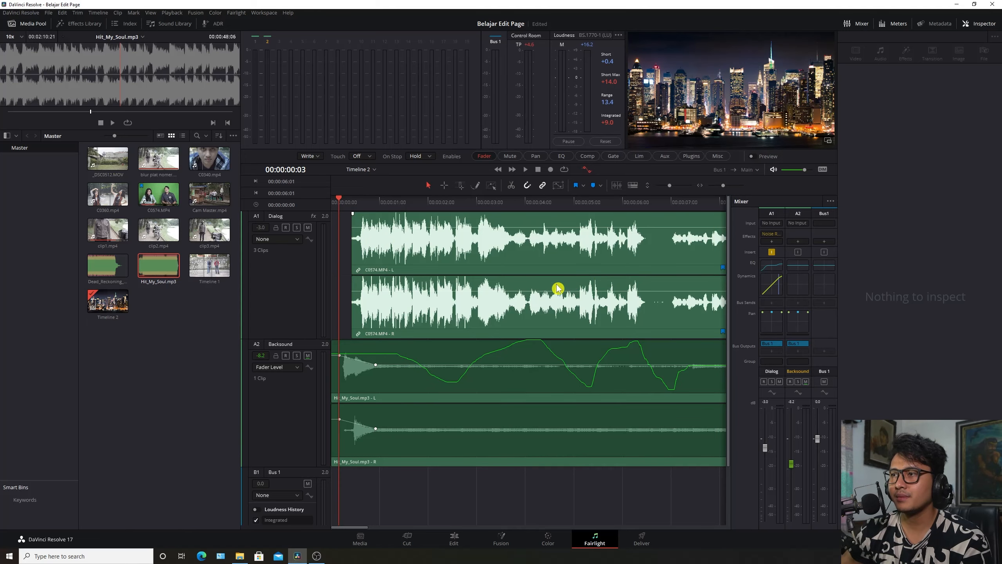
key(space)
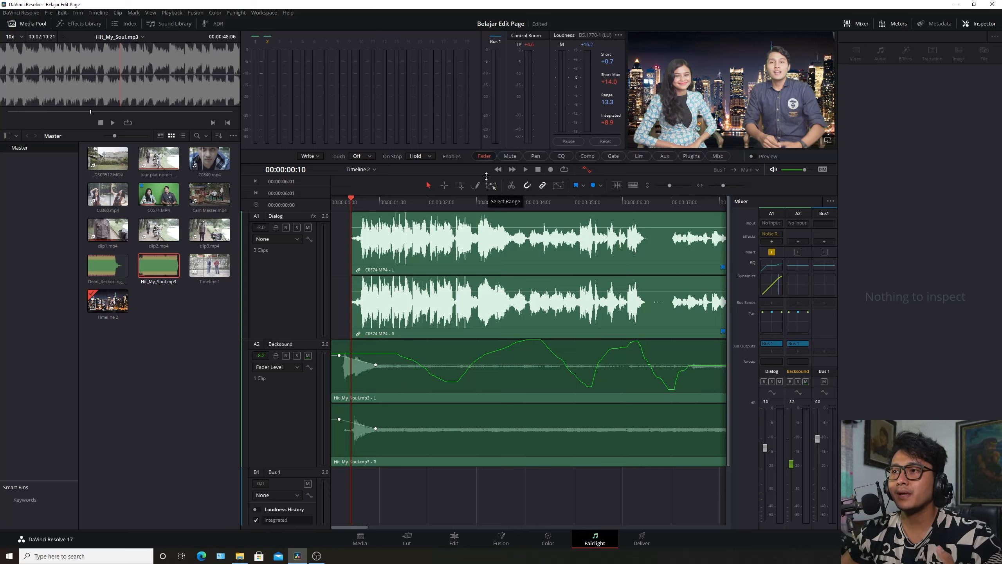
Enable automation writing for Mute, Pan and EQ in addition to Fader.
click(510, 157)
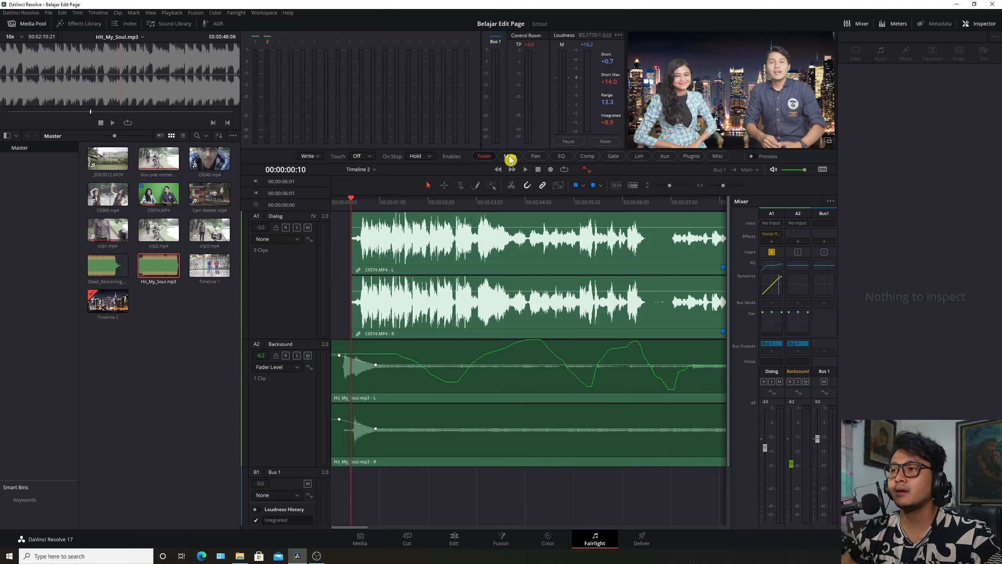
click(535, 157)
click(561, 157)
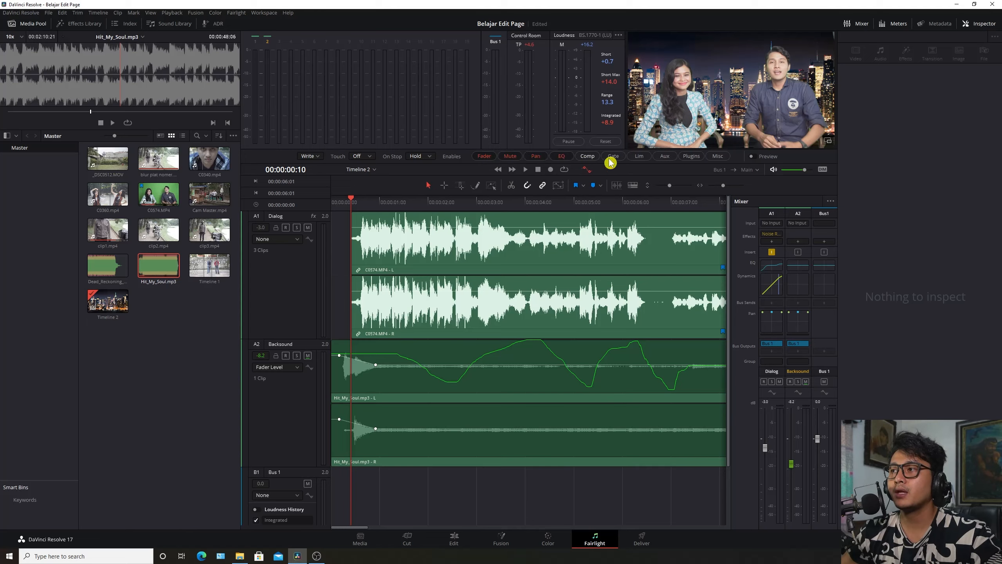